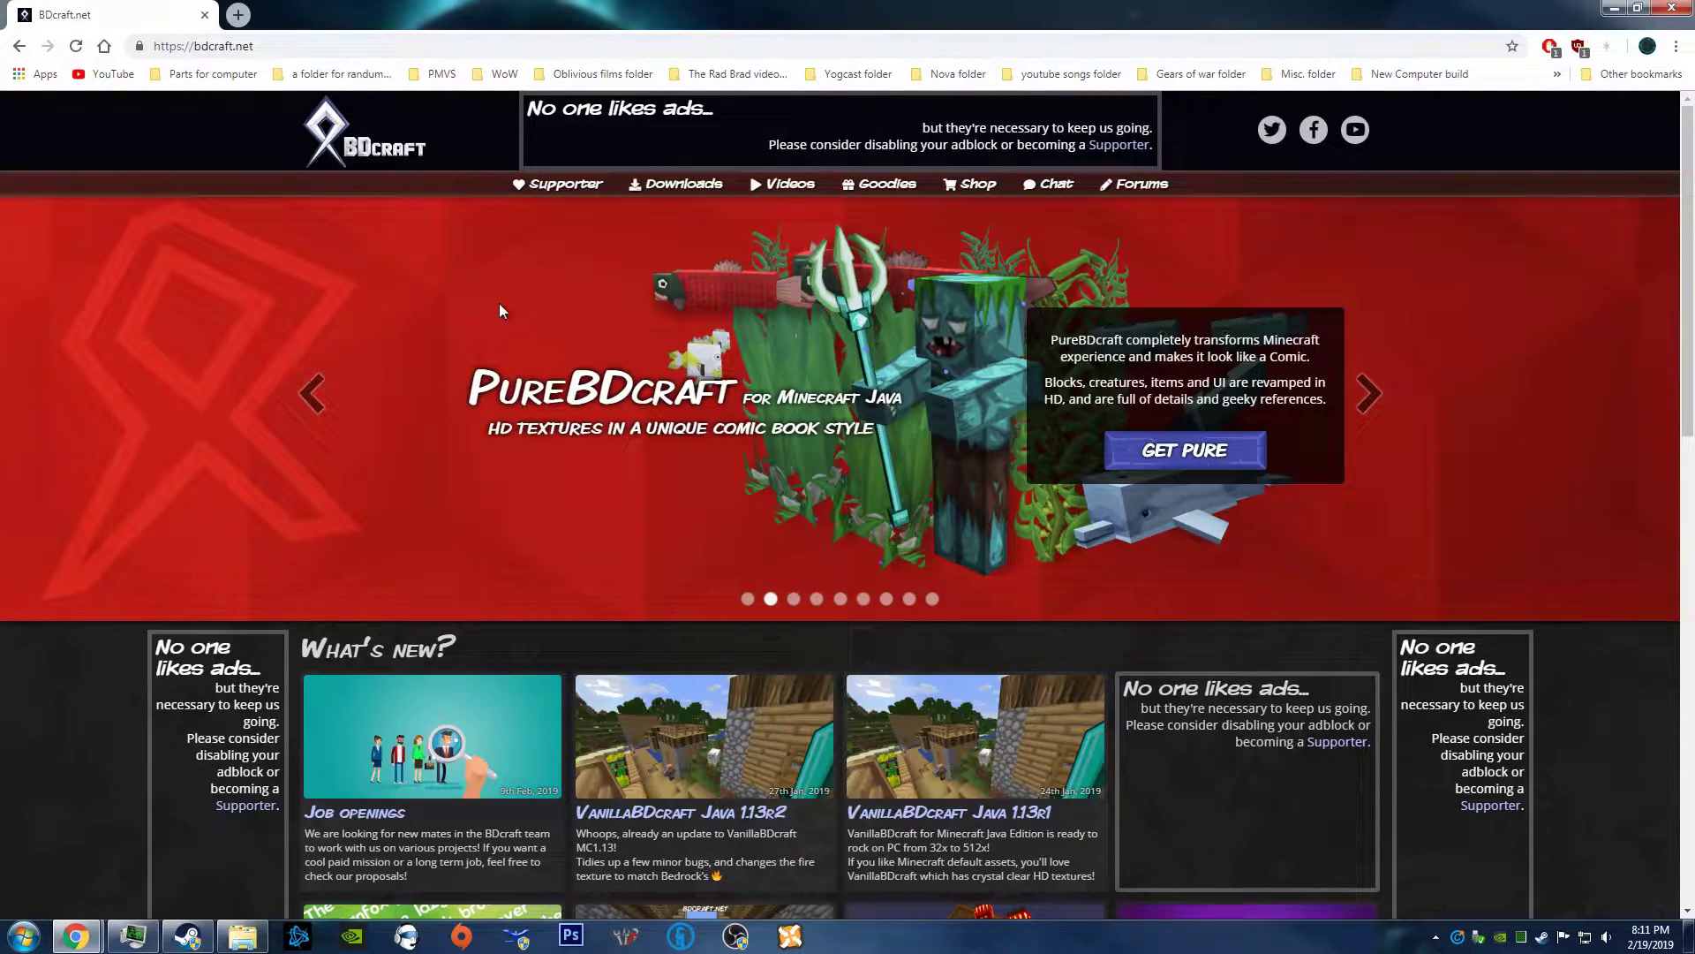
Step: From Downloads, open the PureBDcraft for Minecraft Java page and scroll to its Download section
click(670, 186)
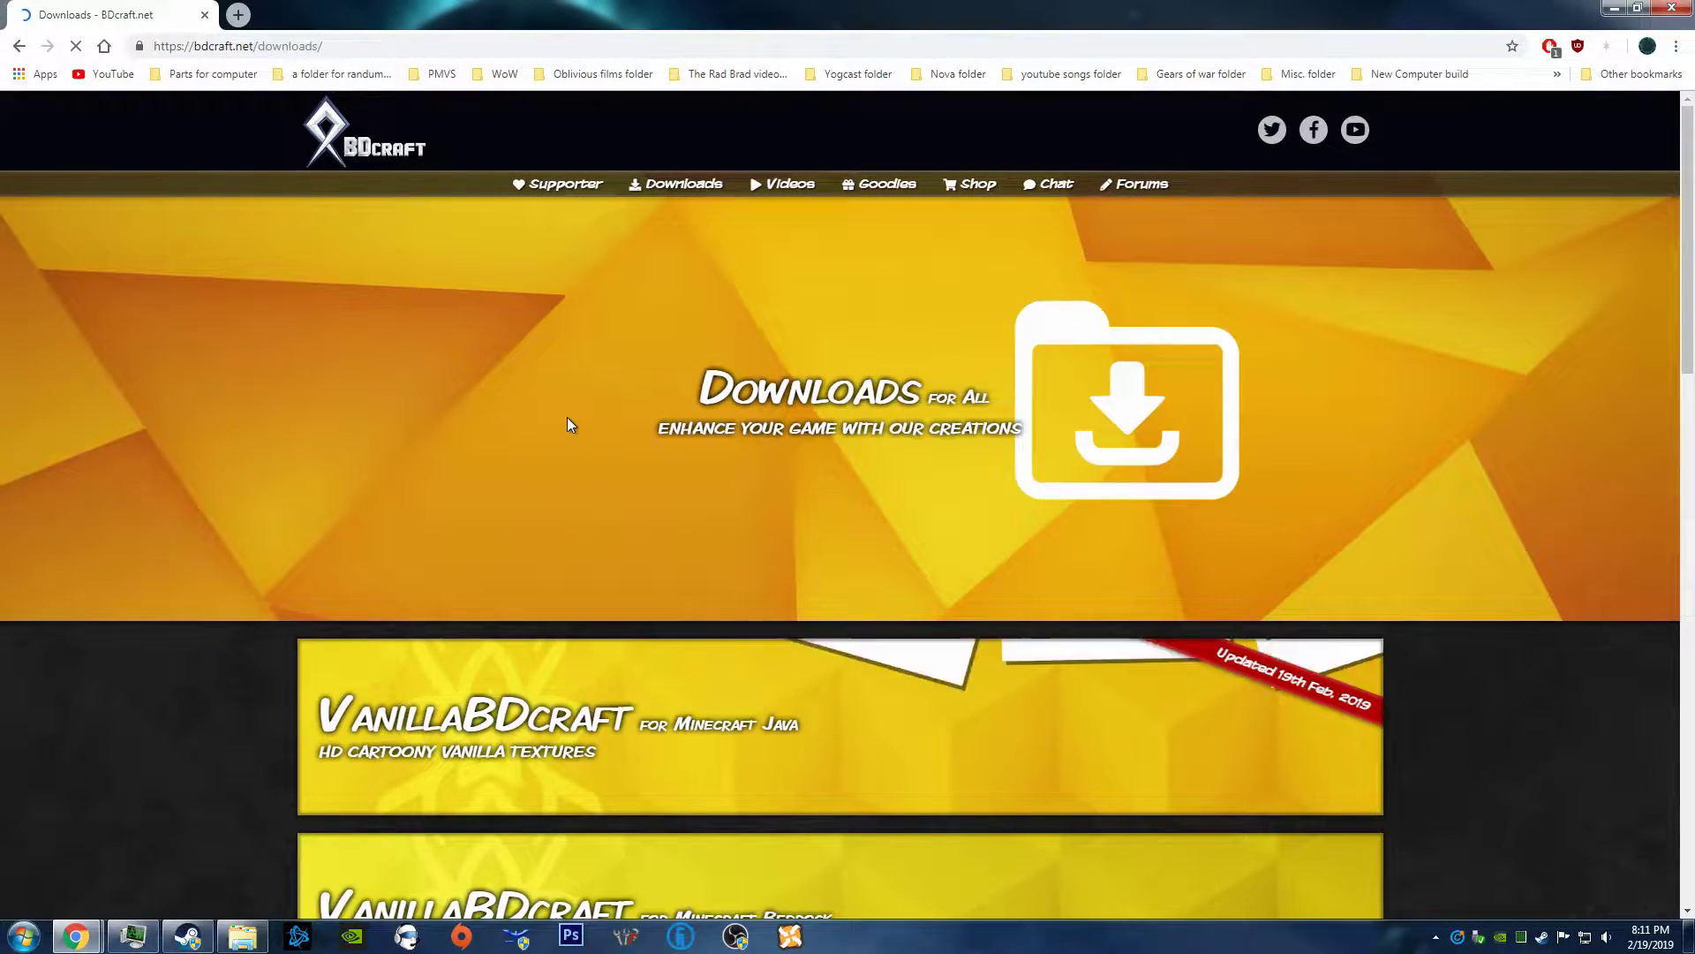
scroll(567, 418, down, 4)
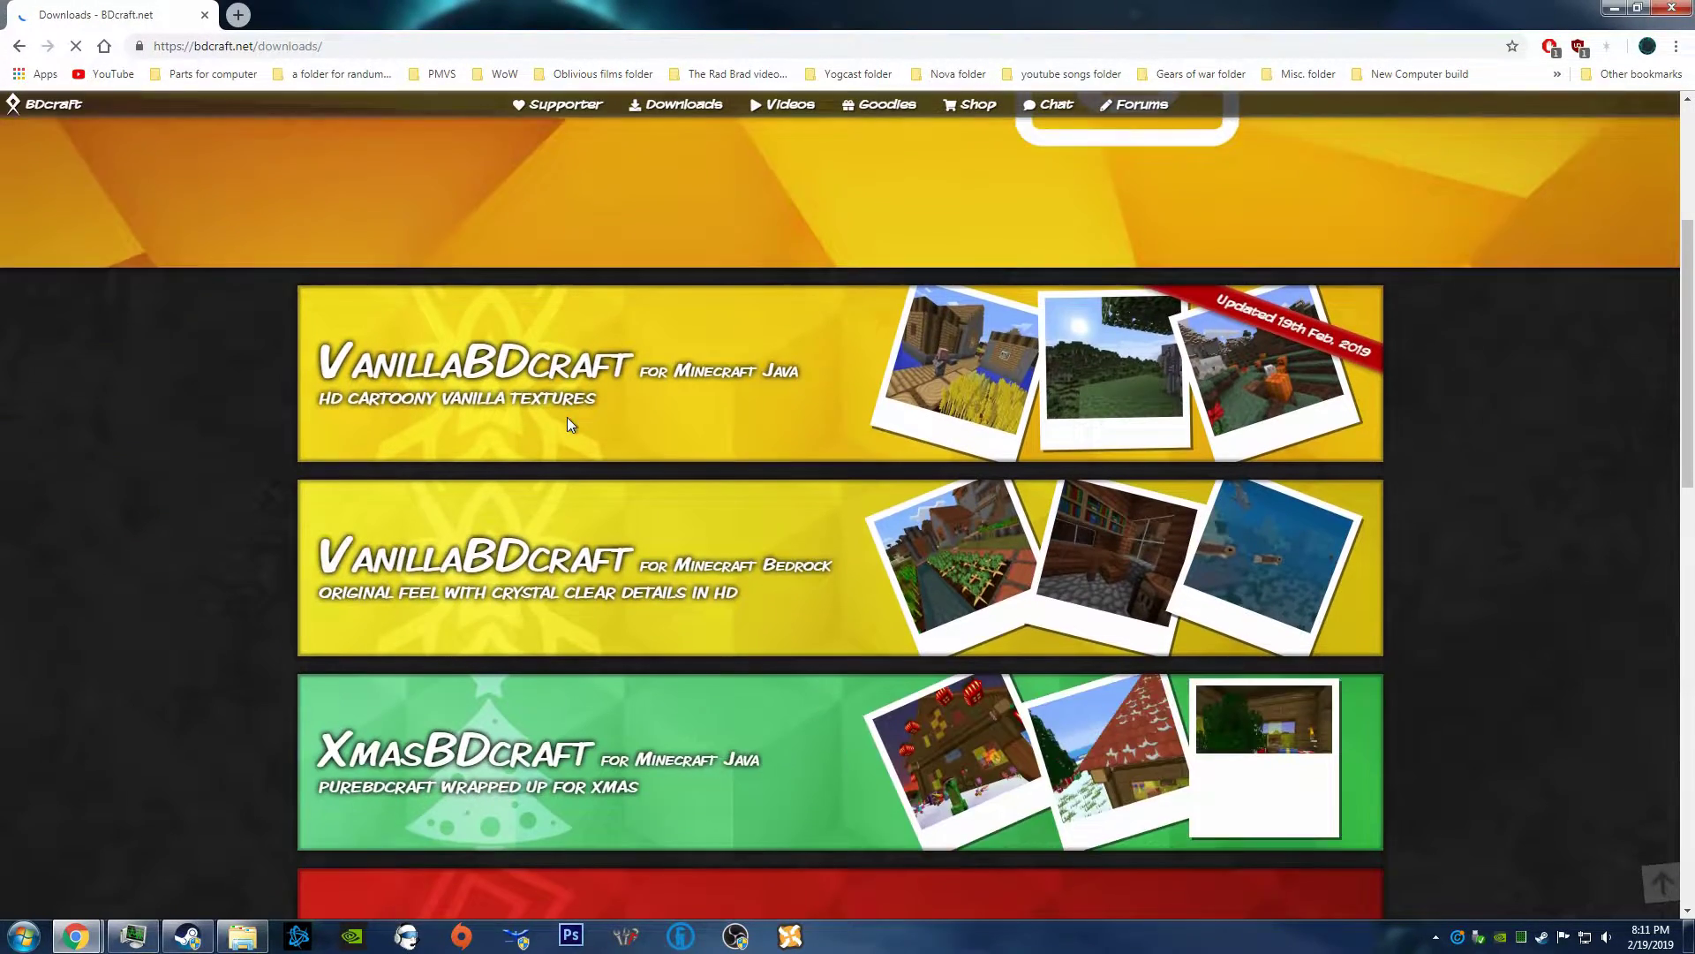
scroll(567, 417, down, 5)
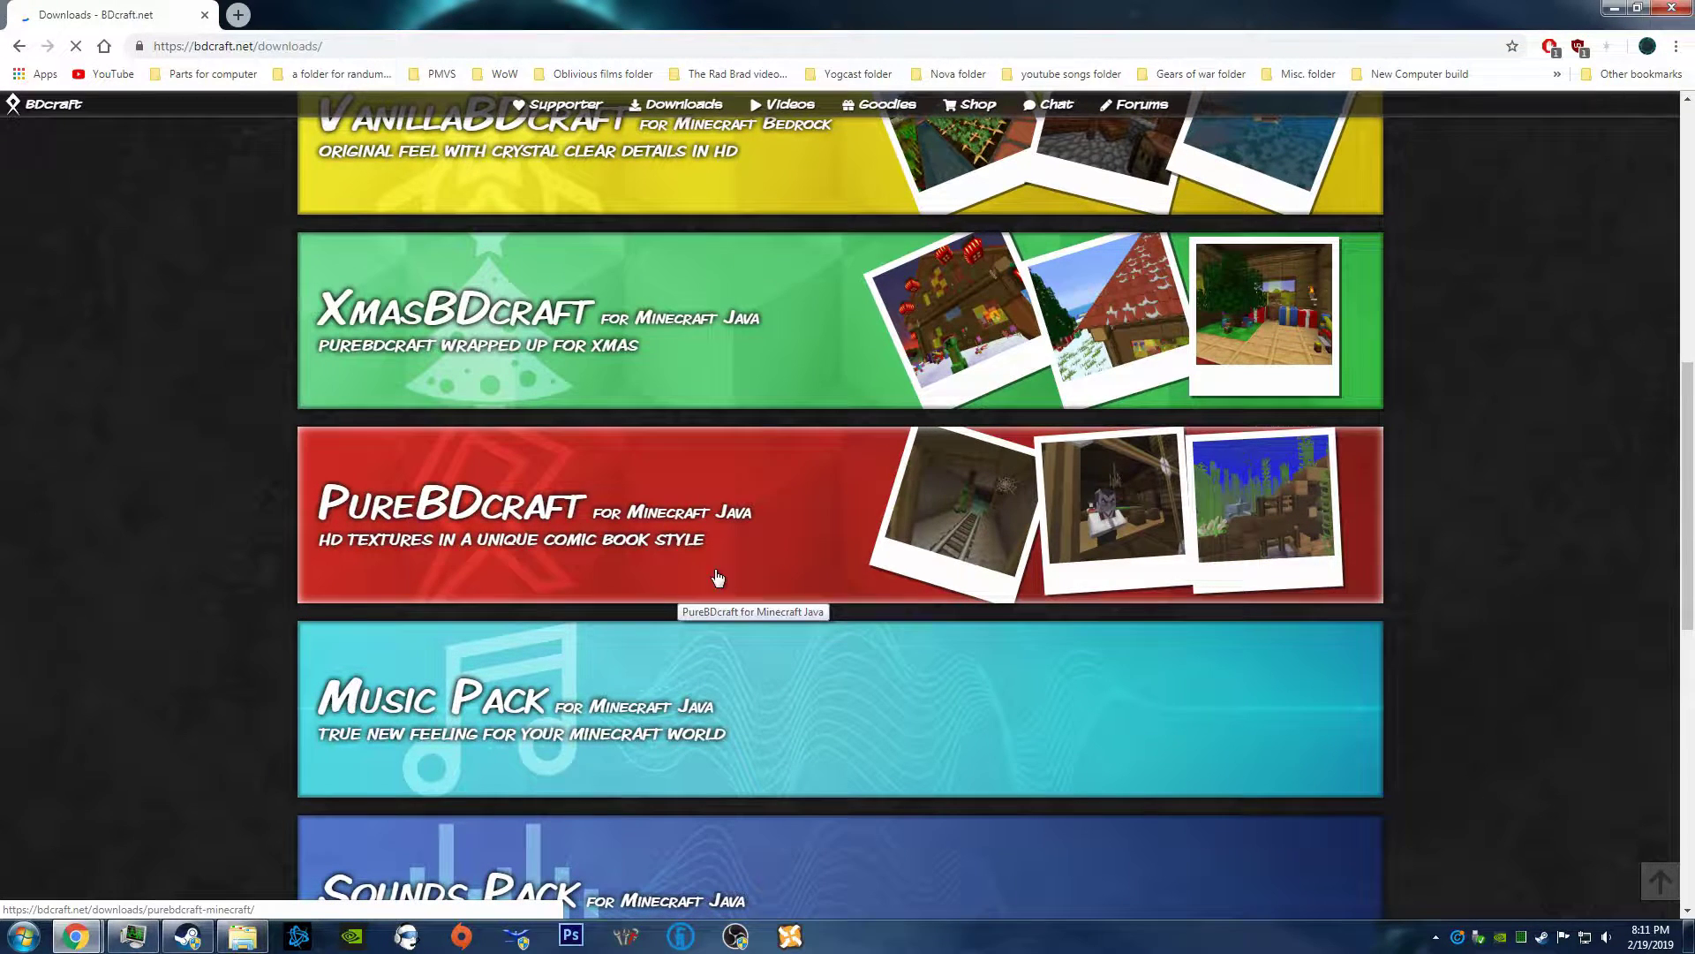
click(680, 528)
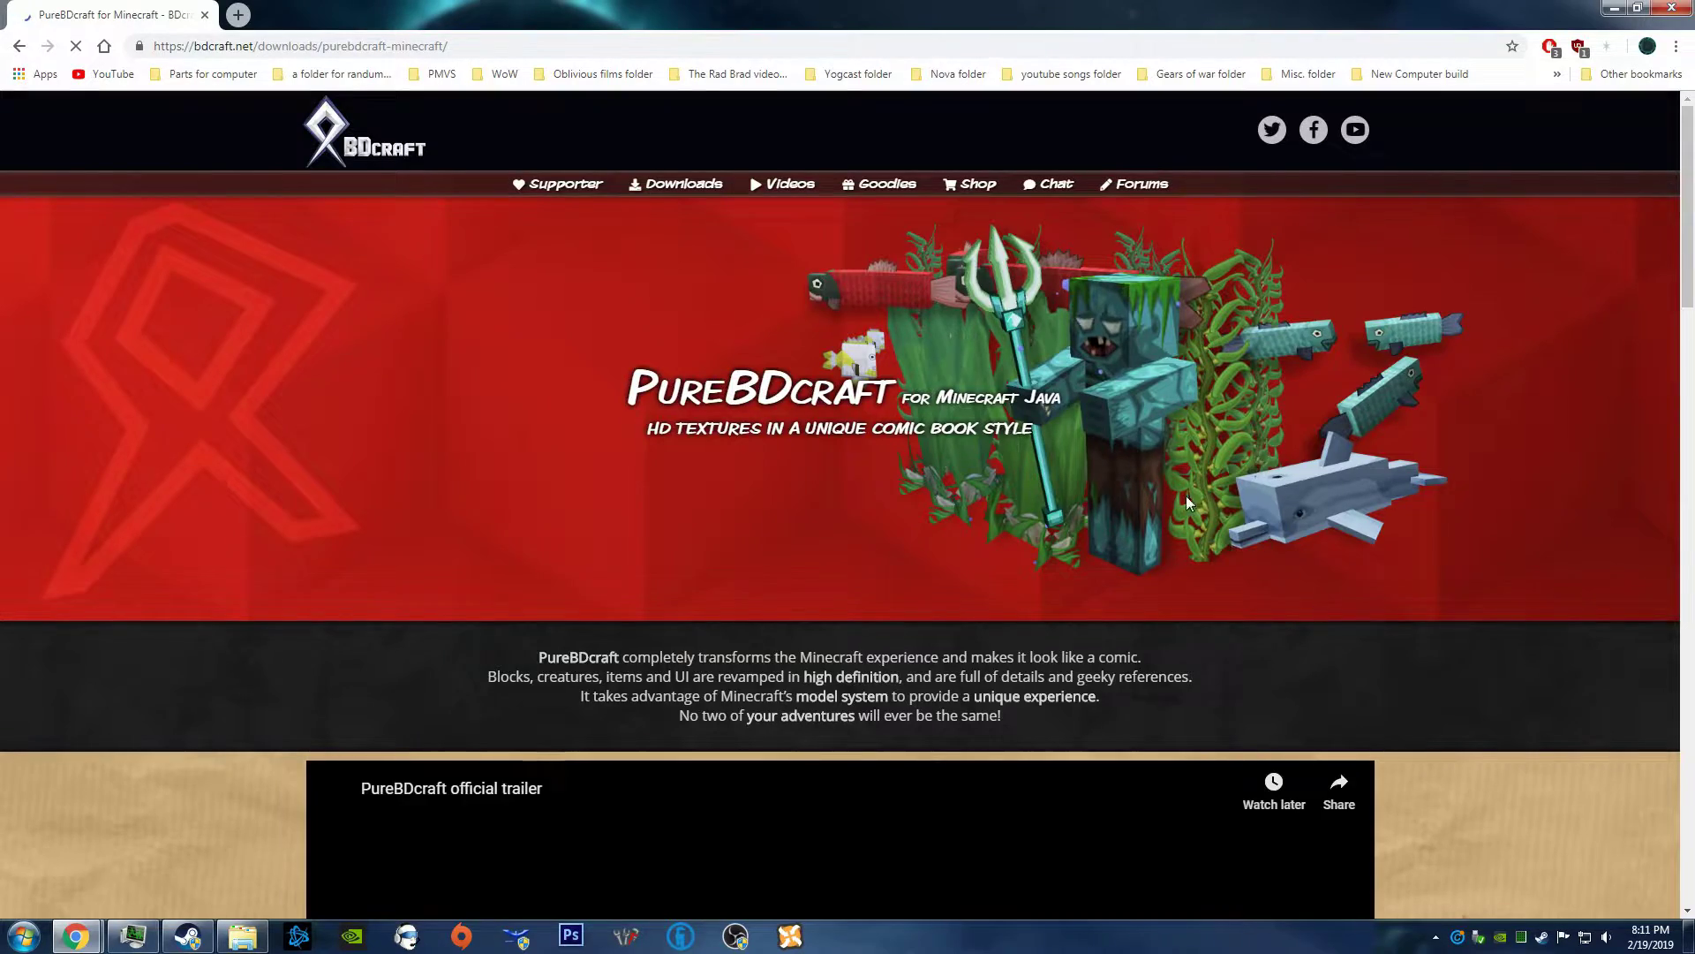
scroll(747, 405, down, 4)
scroll(747, 405, down, 10)
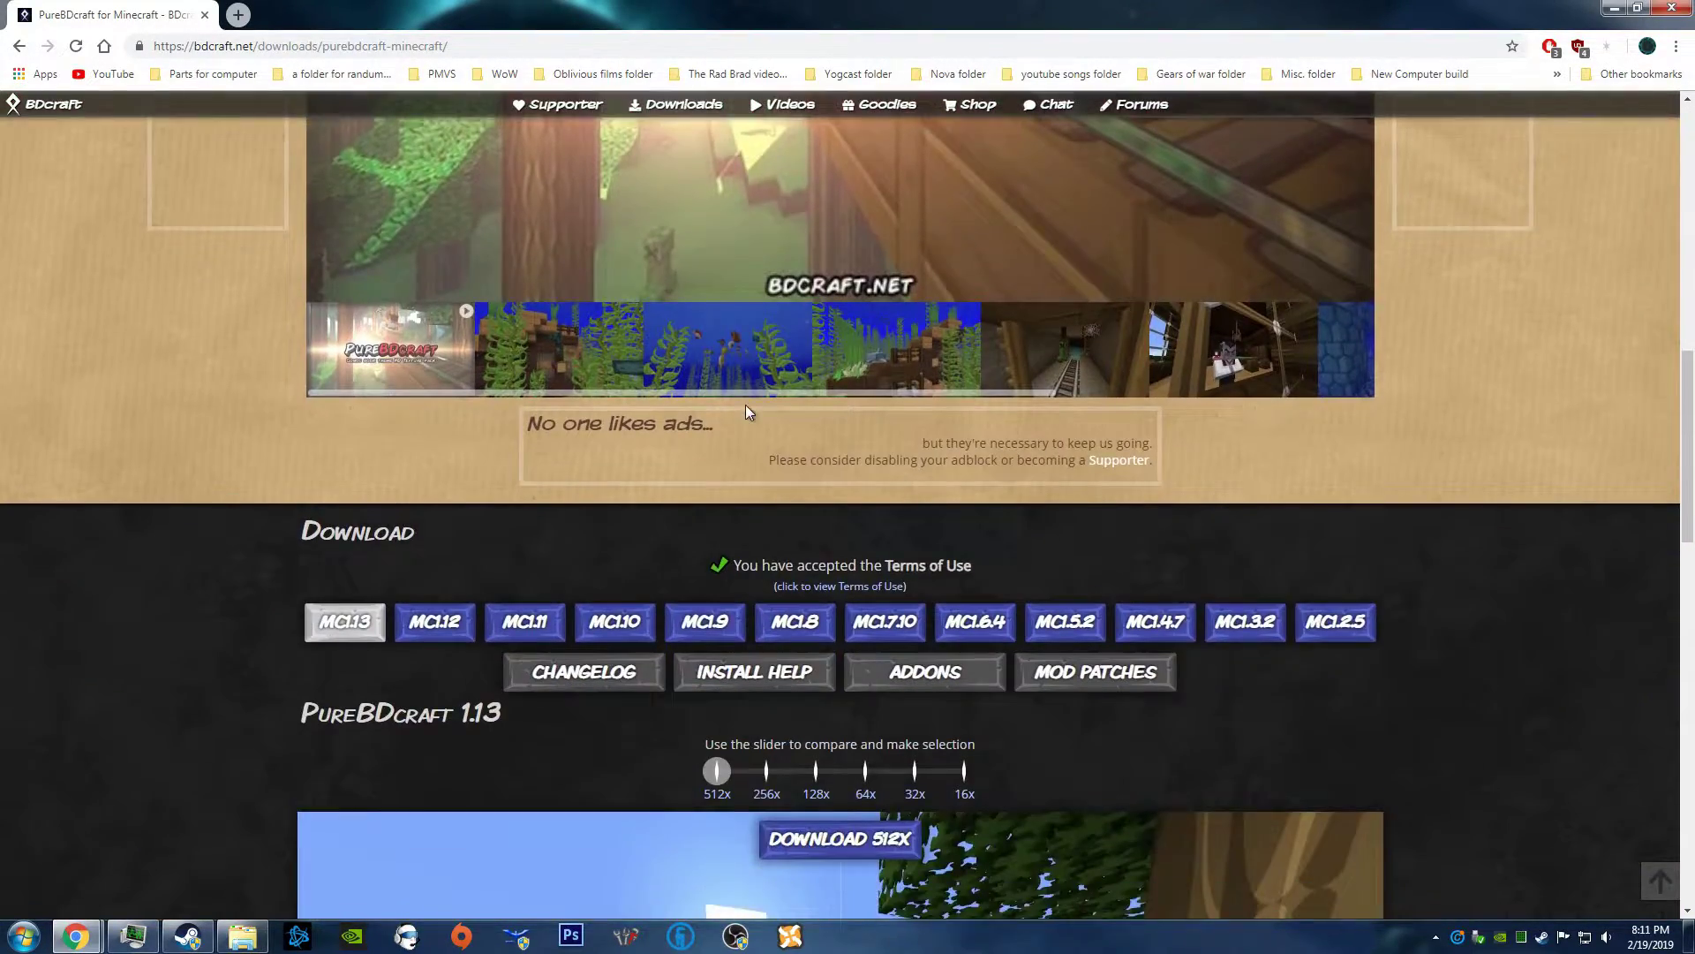
scroll(746, 409, down, 3)
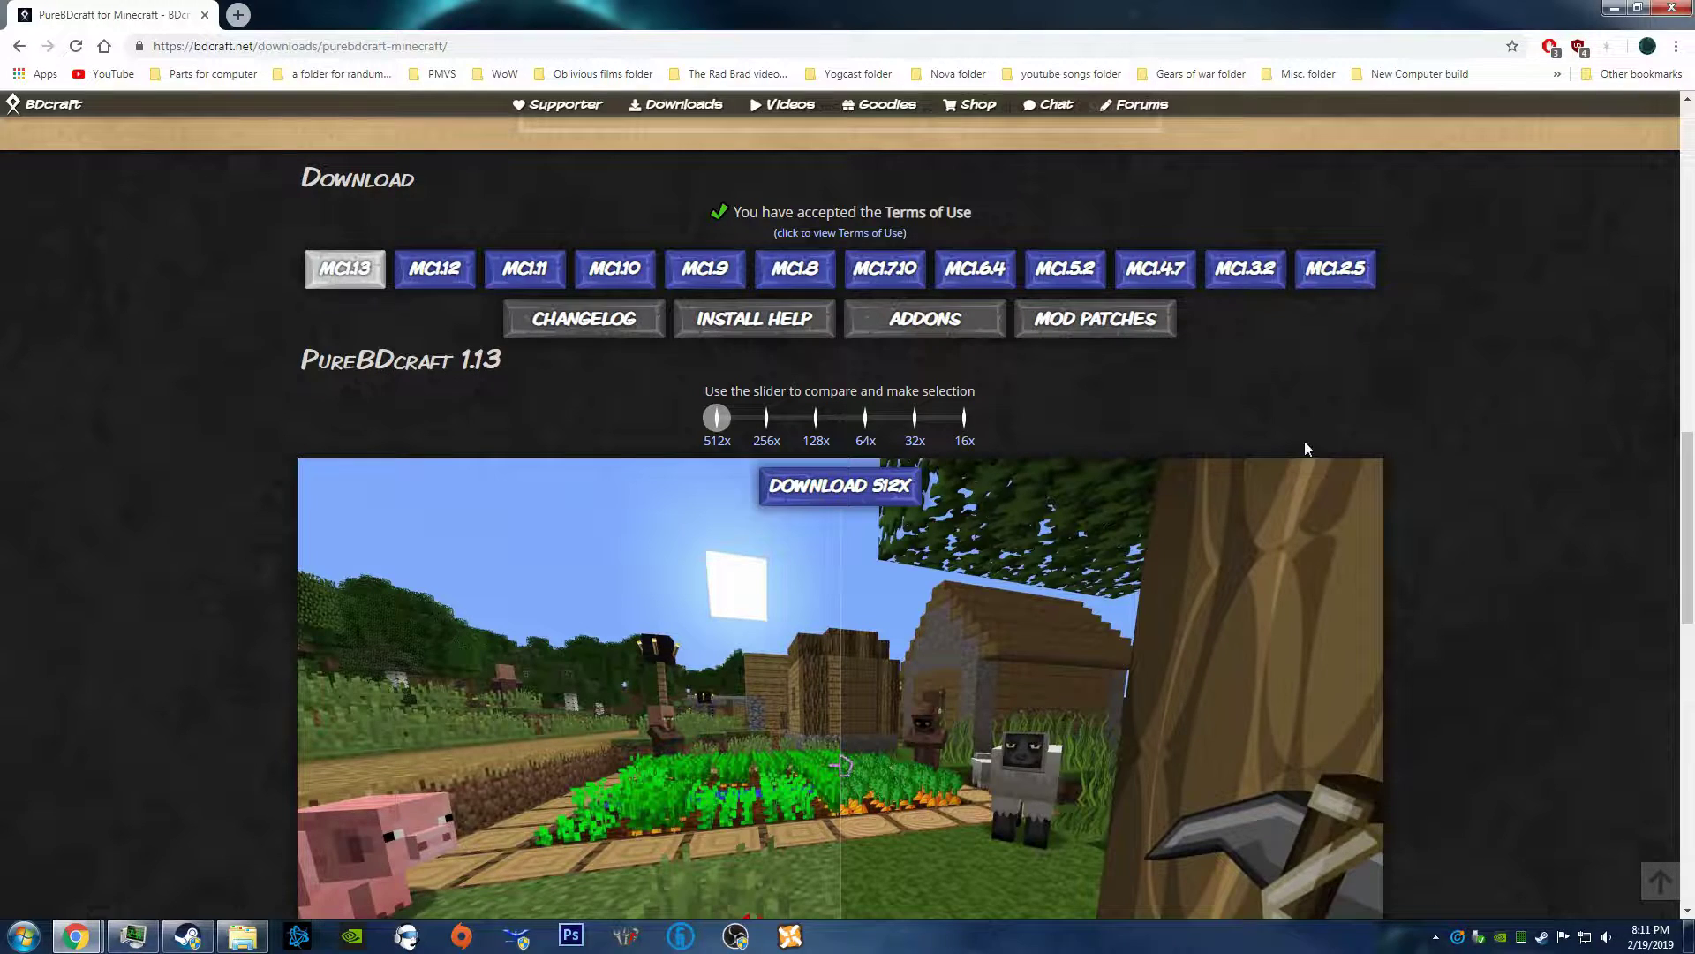
Step: Pick the MC1.4.7 version at 128x resolution and download the PureBDcraft pack
click(1158, 268)
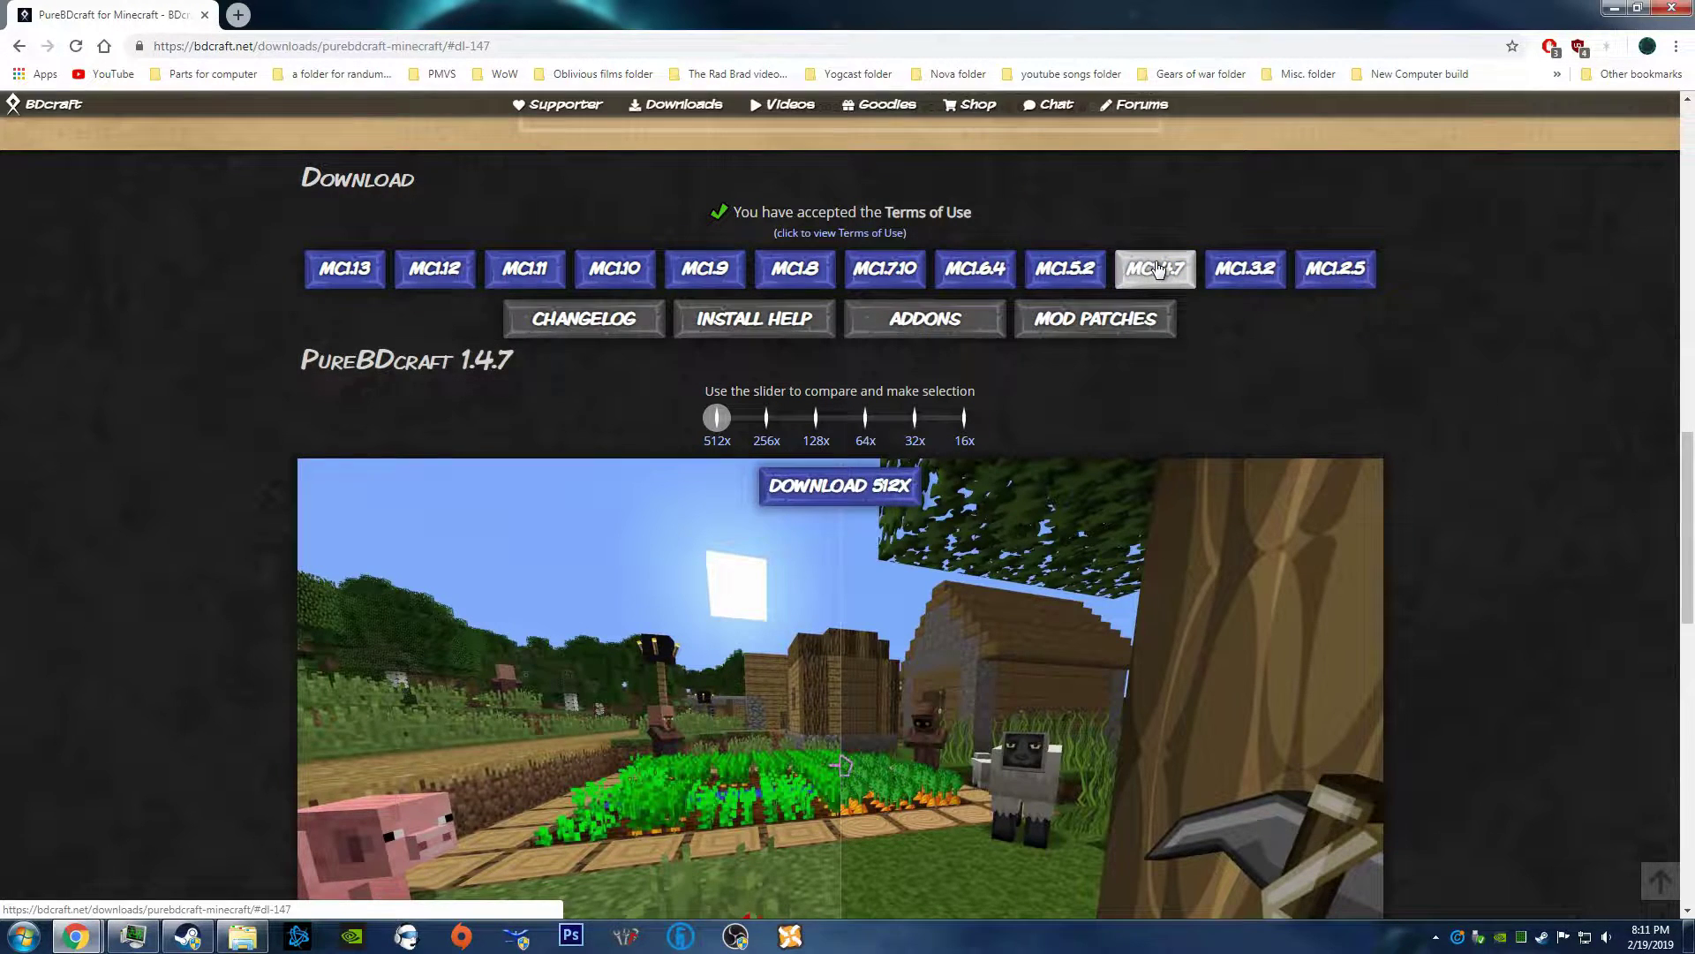
drag(717, 418, 816, 418)
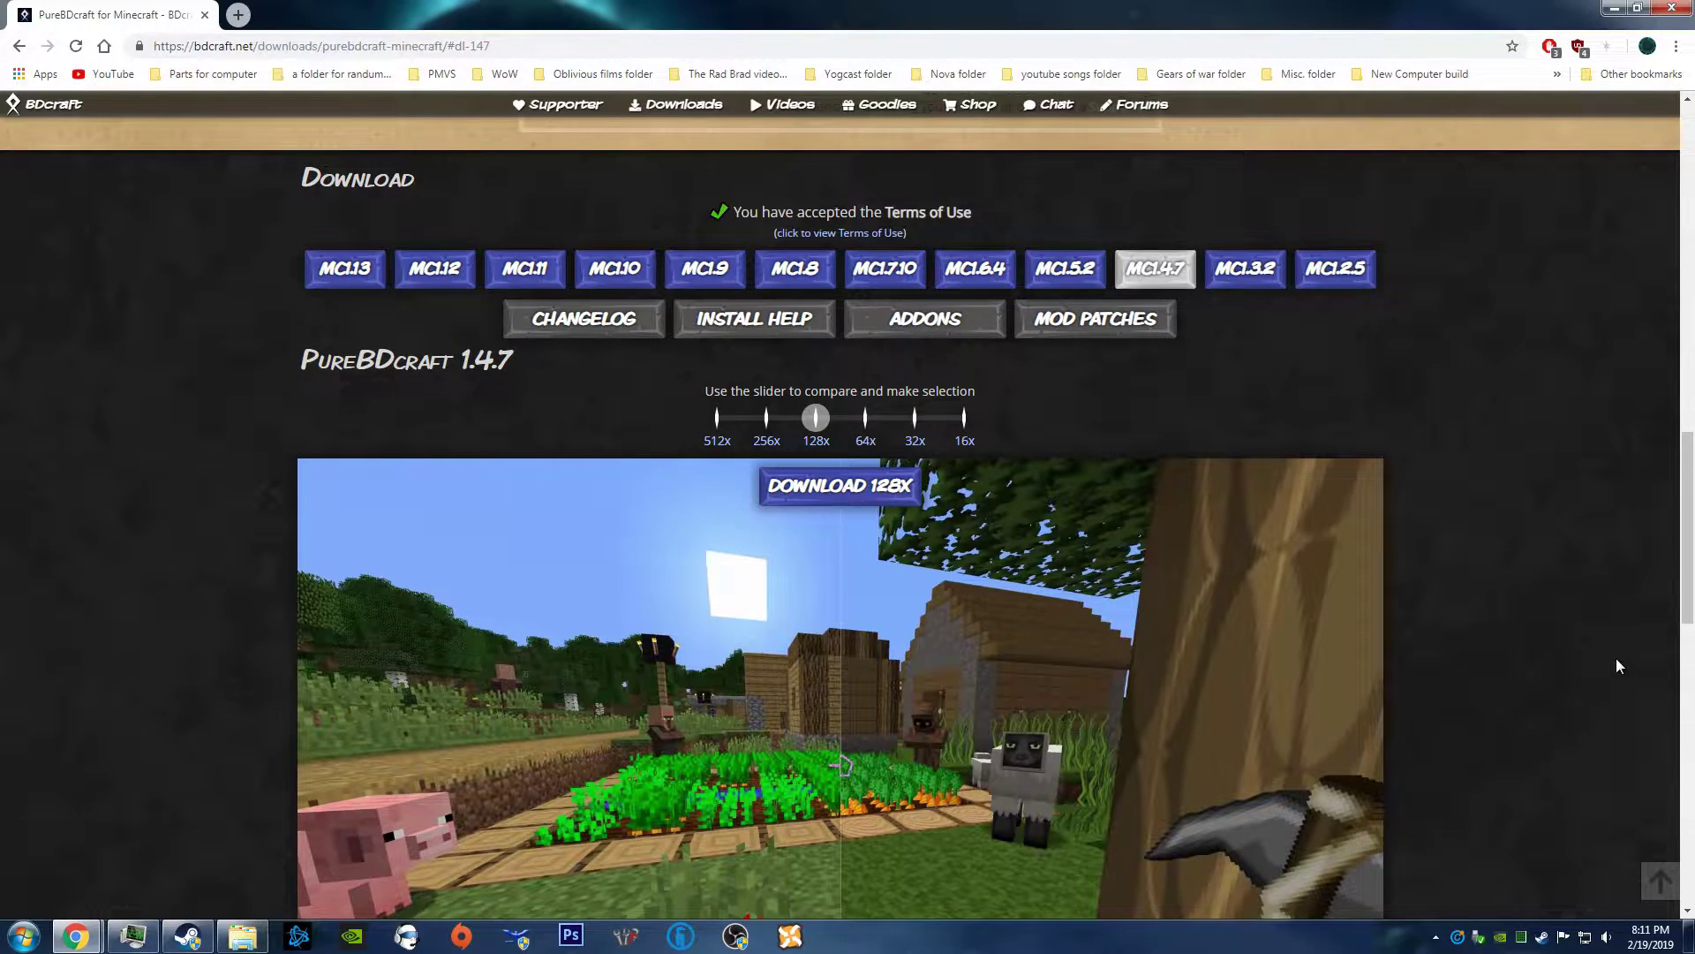
click(858, 489)
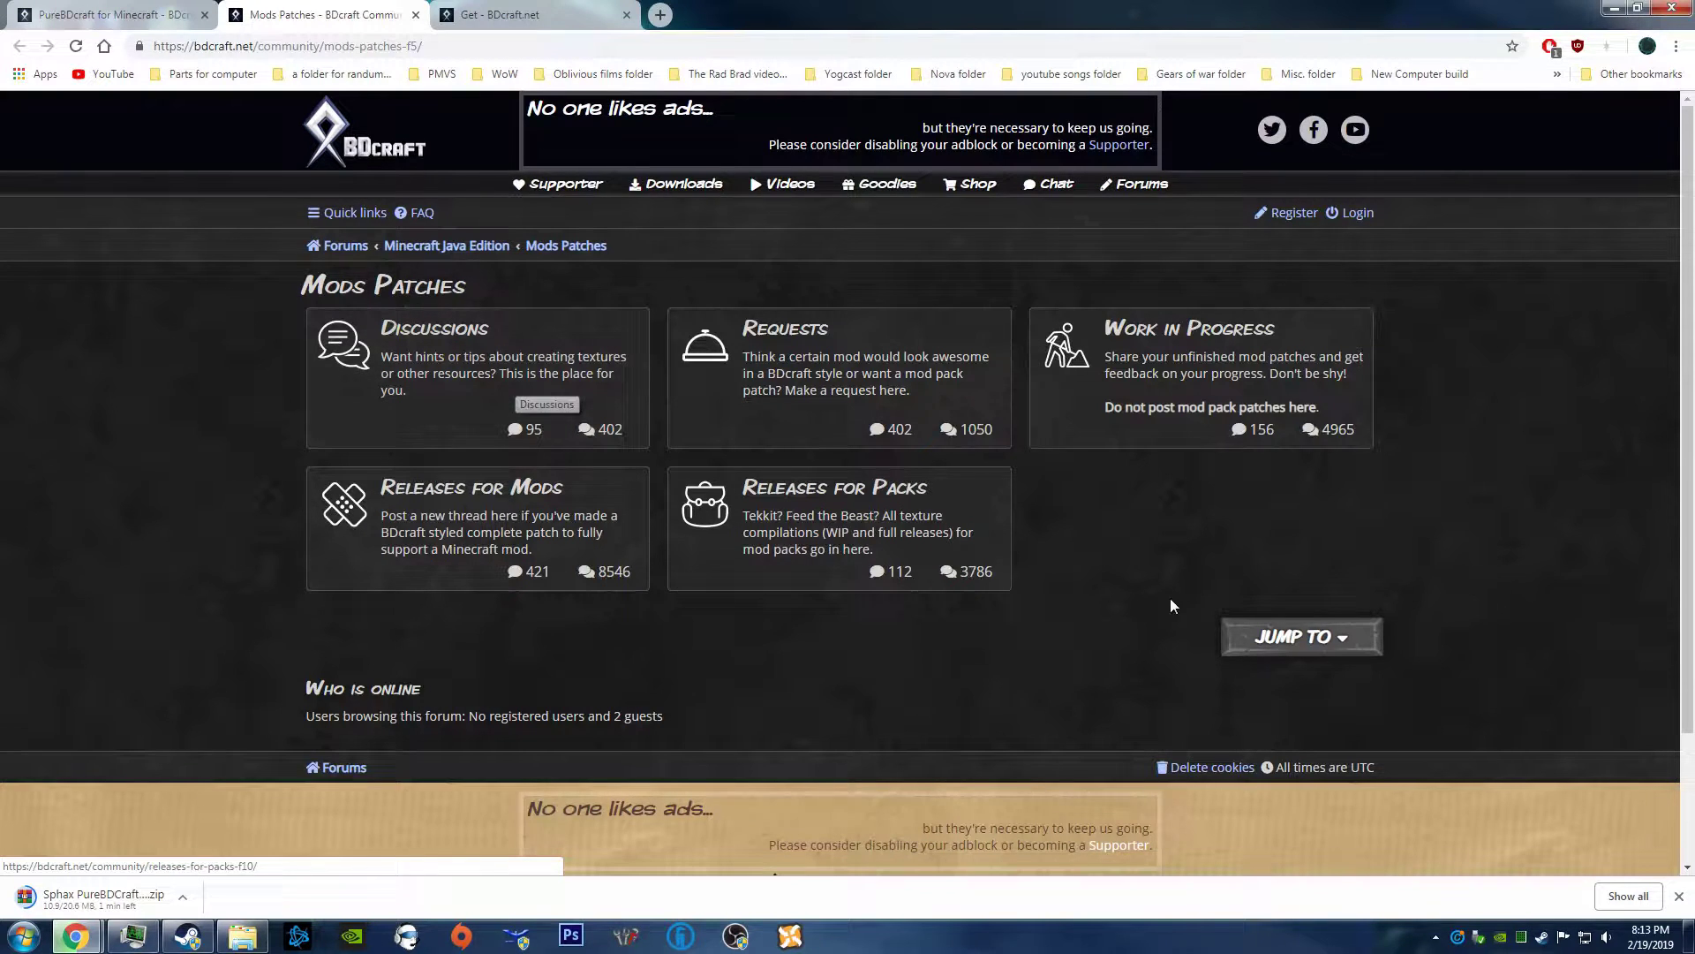
Step: In Releases for Packs, open the [128x - 16x] Tekkit Lite [MC1.4.7] patch topic
click(887, 547)
scroll(904, 522, down, 2)
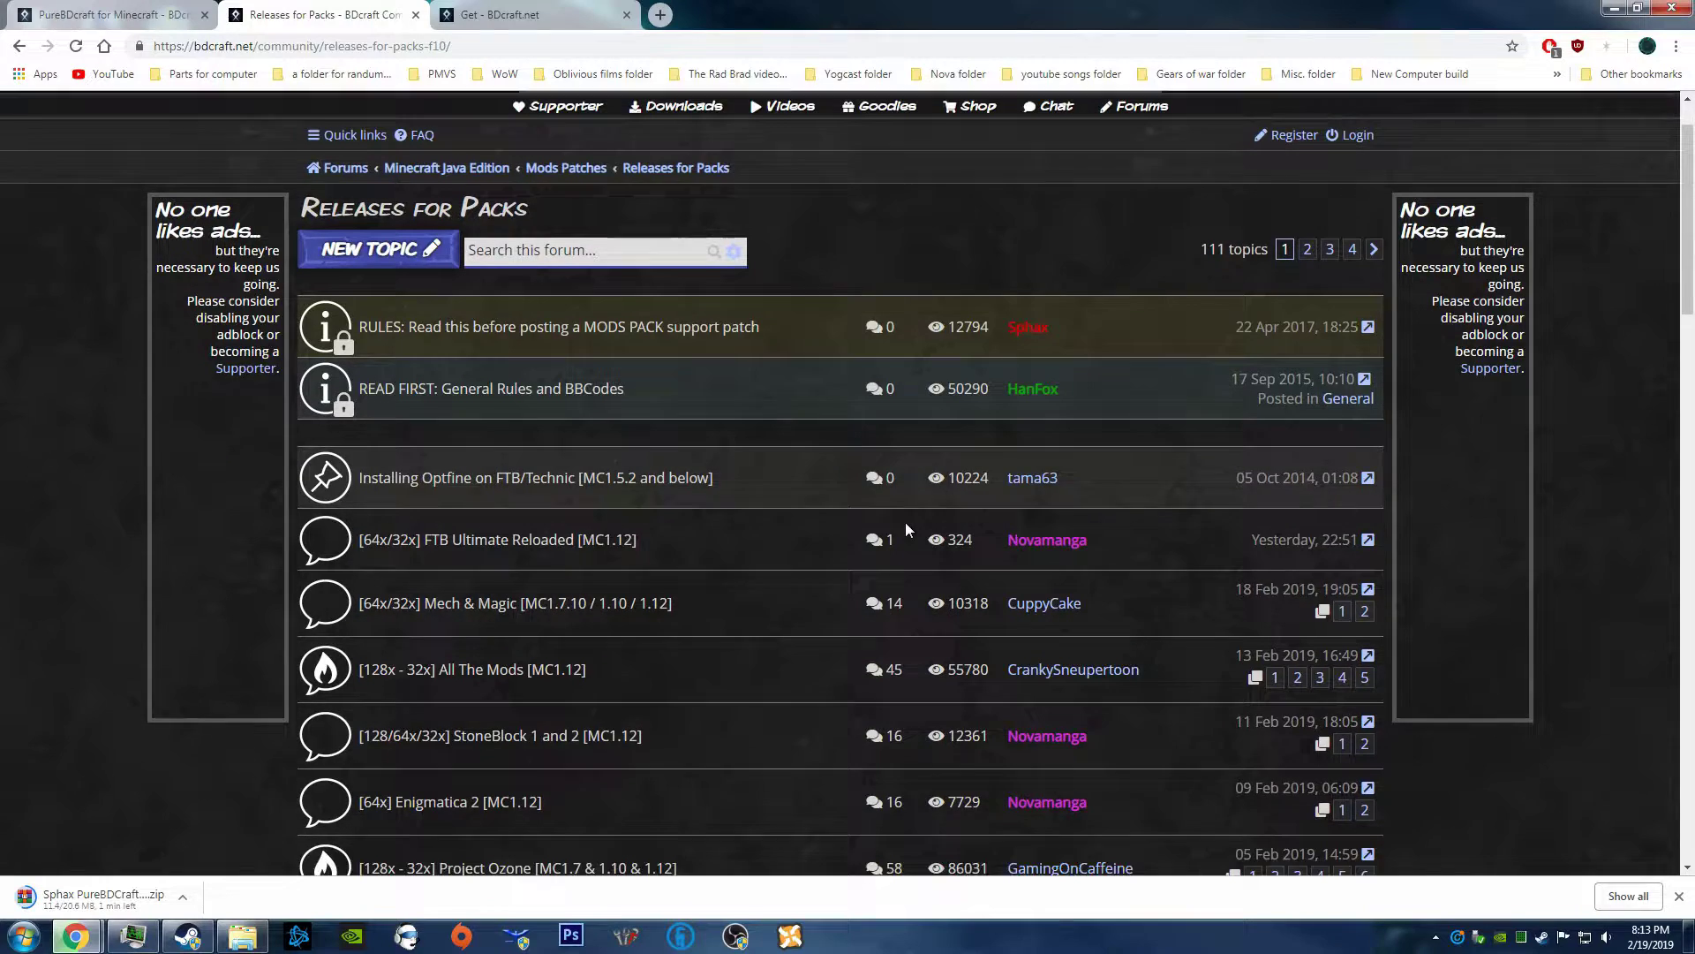
scroll(905, 530, down, 2)
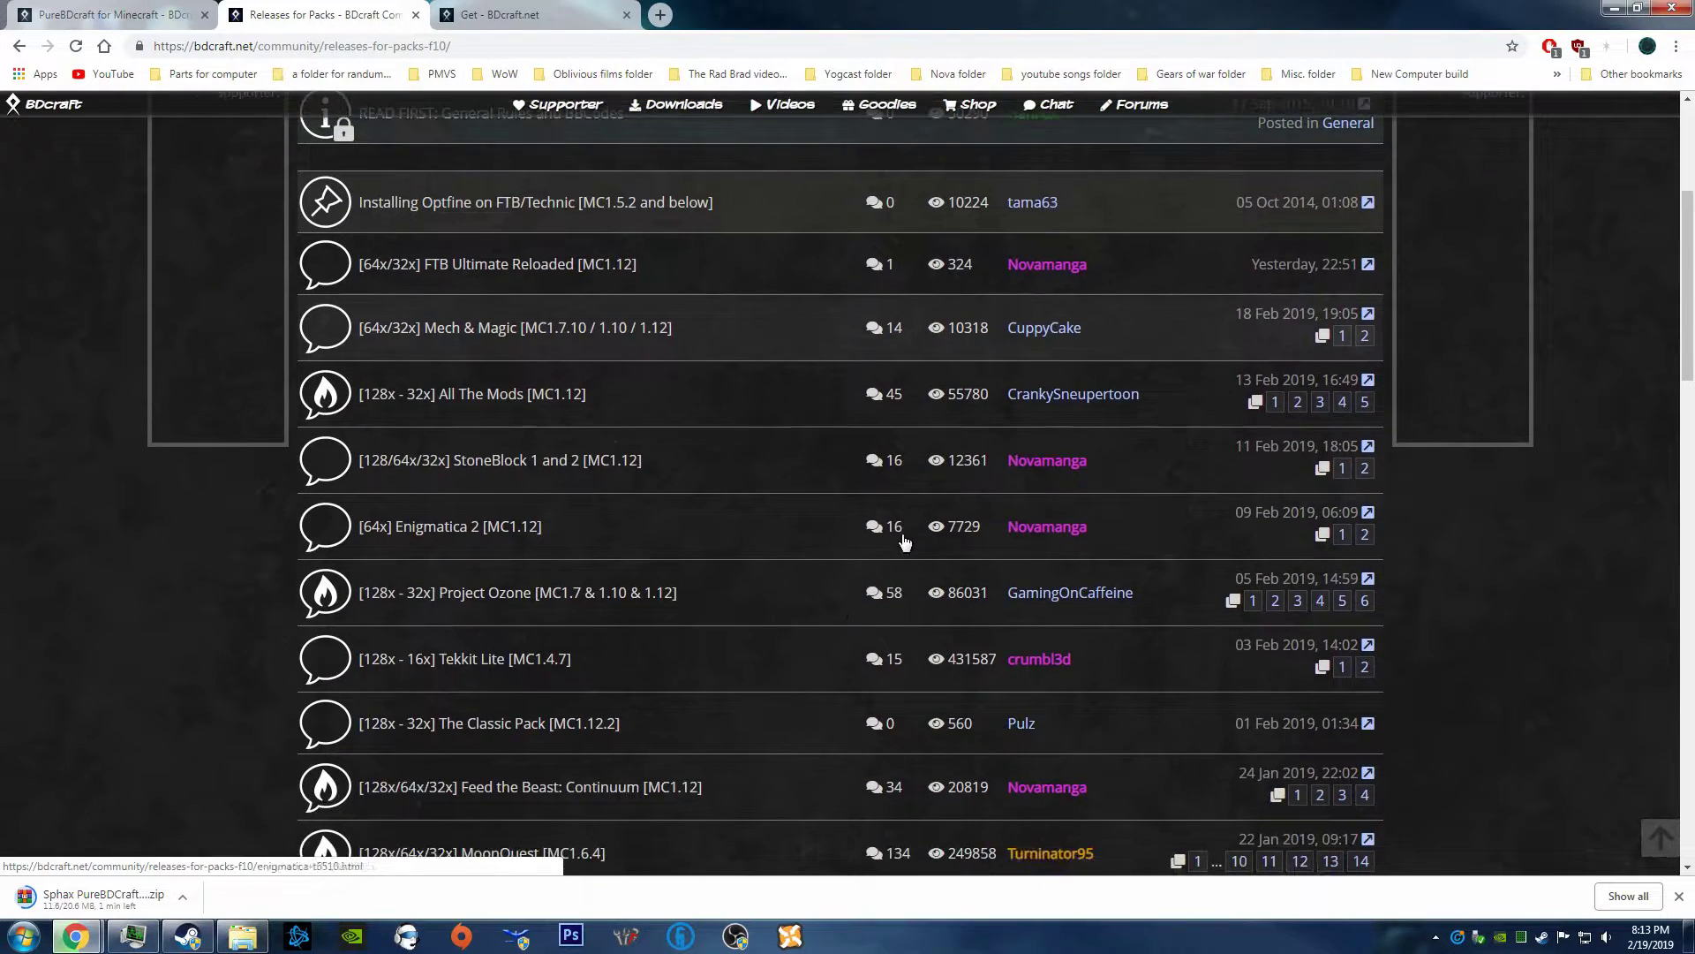
click(523, 662)
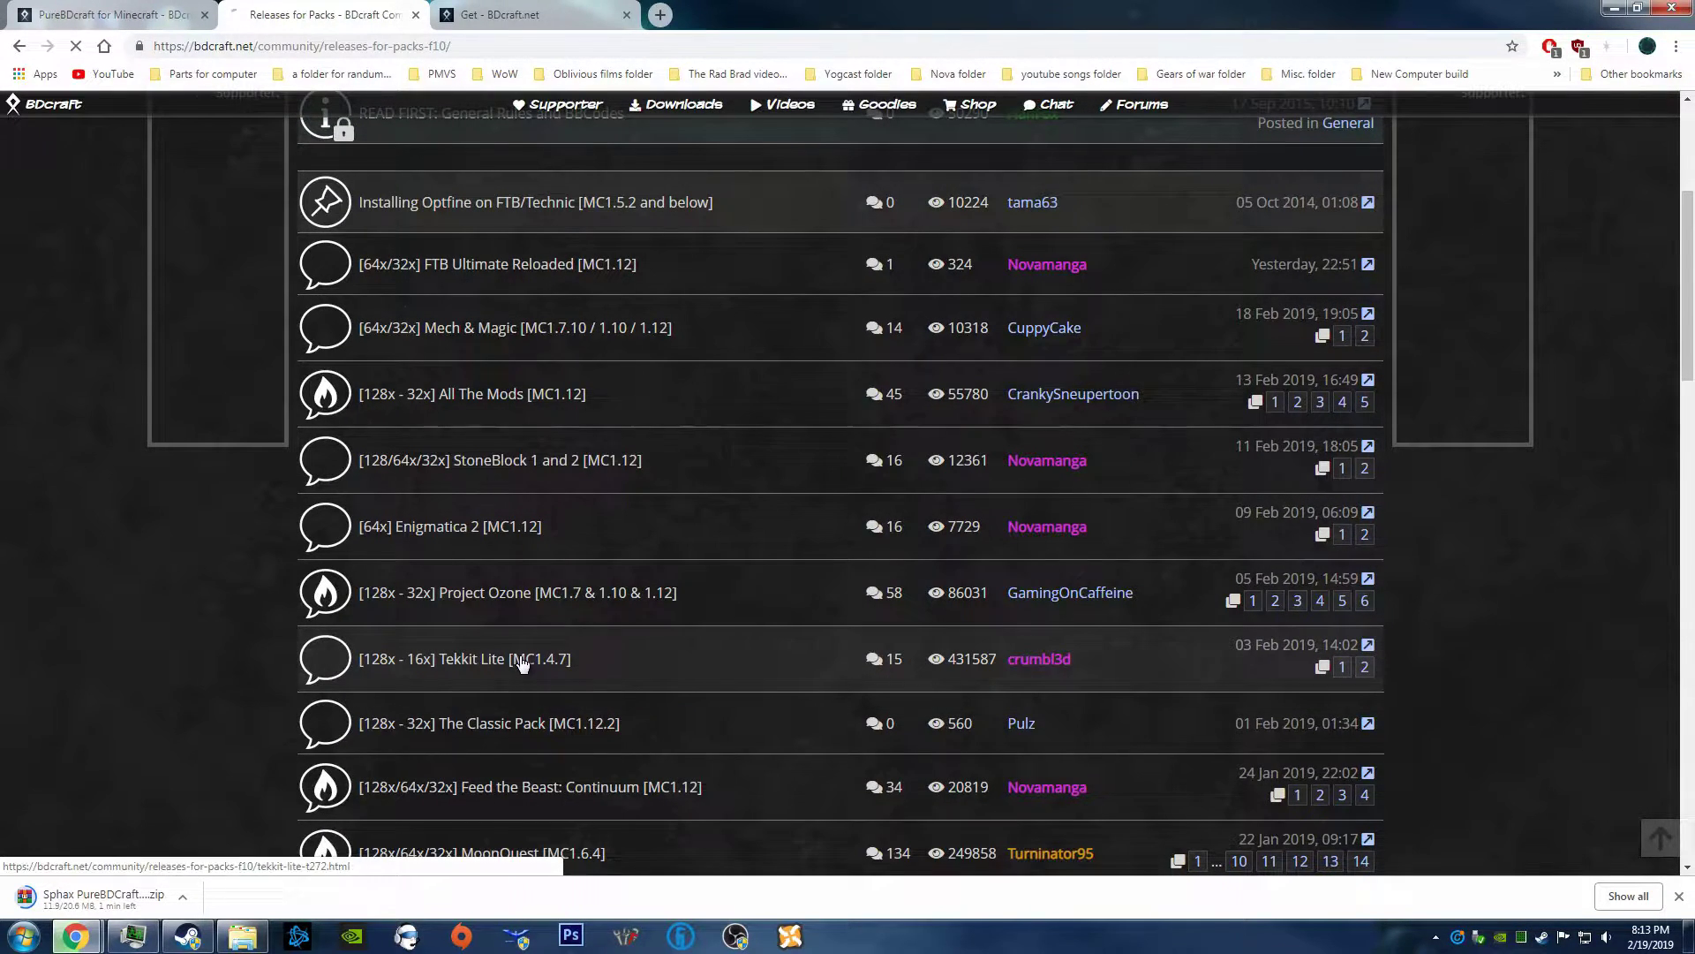
scroll(940, 593, down, 1)
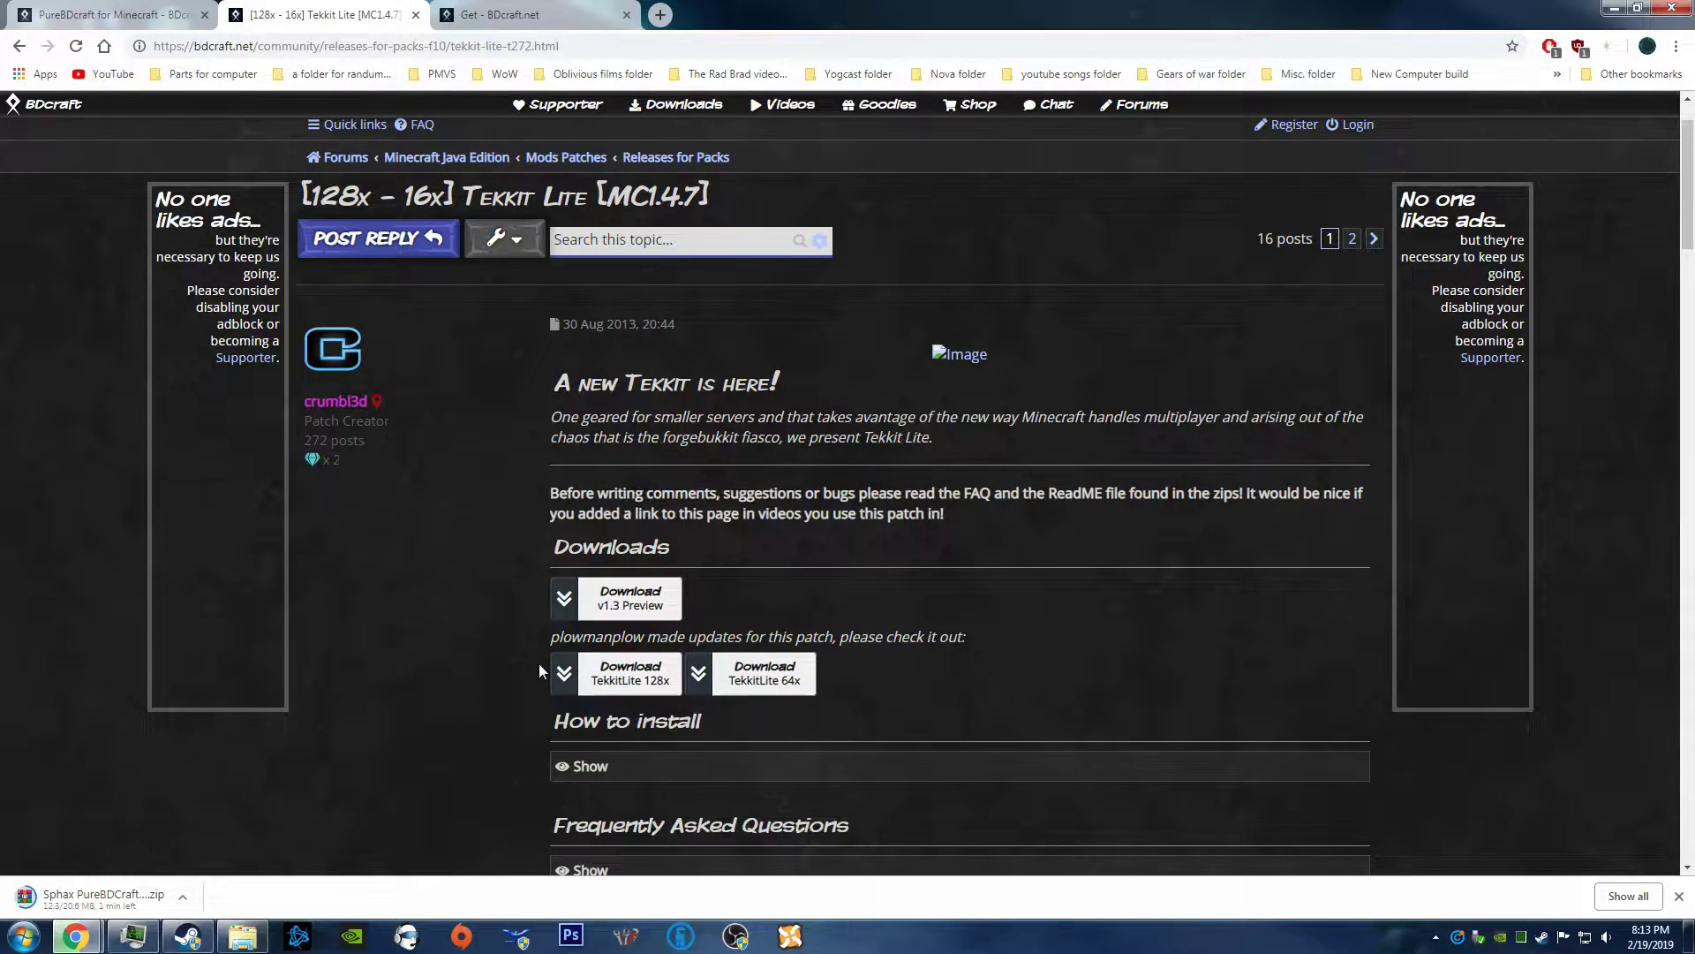
Step: Download the Sphax 128x Tekkit Lite v1.3 Preview zip from MediaFire and close the extra tabs
click(645, 611)
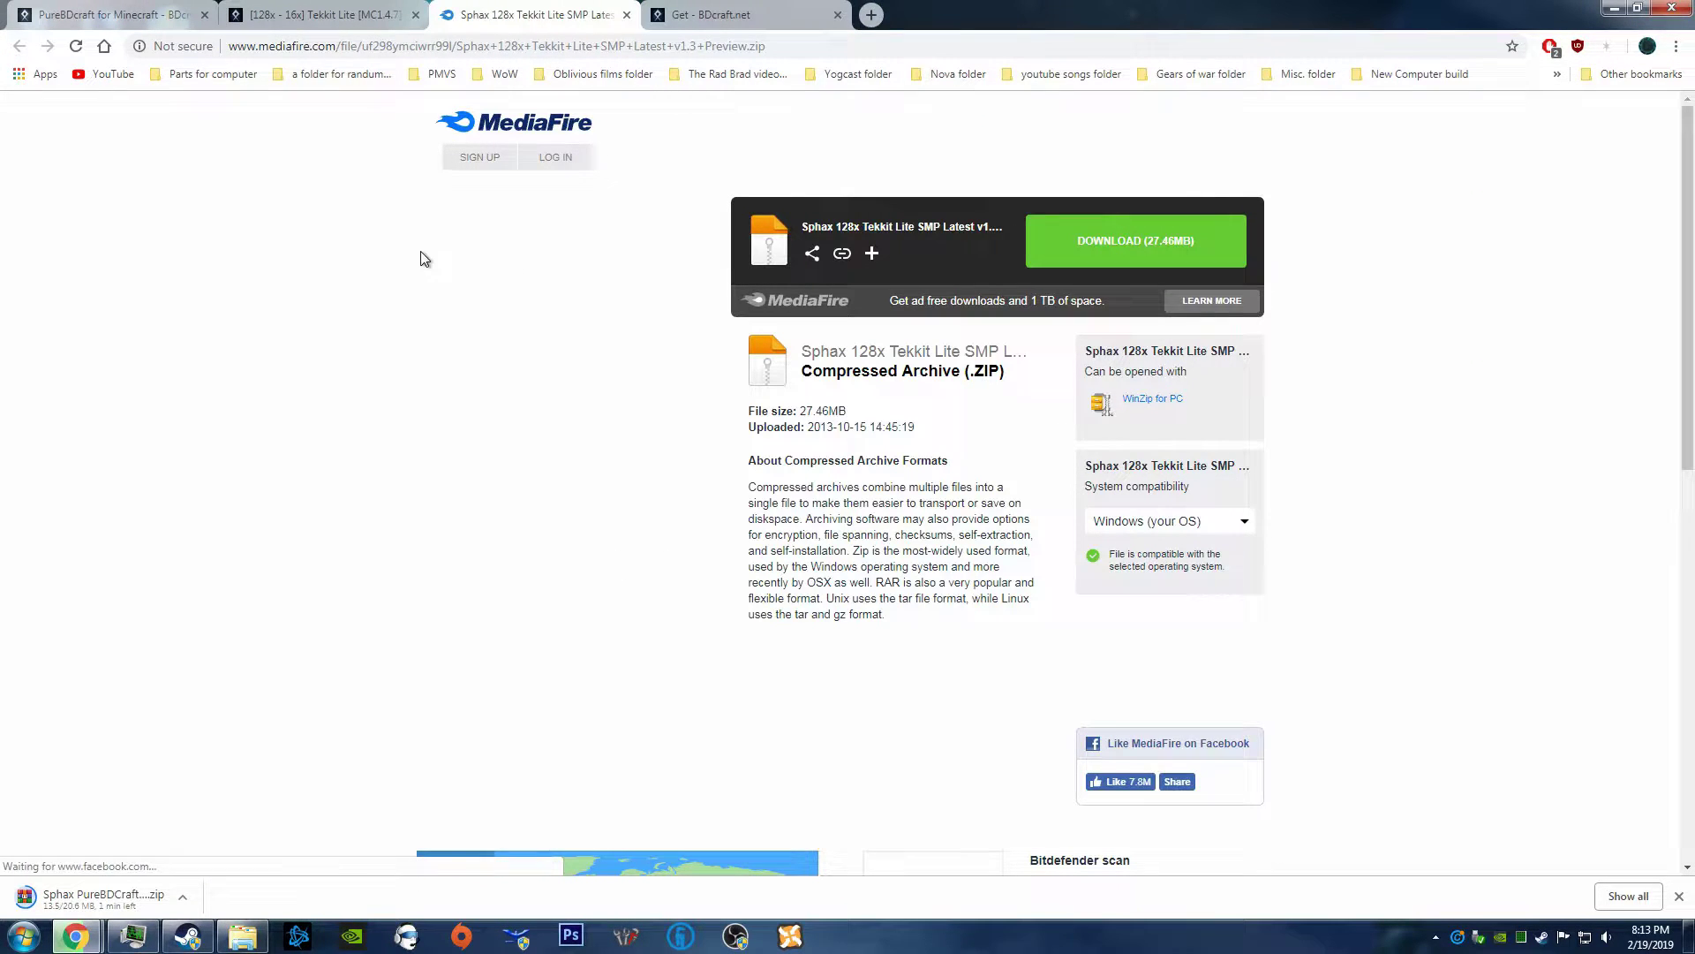
click(1126, 245)
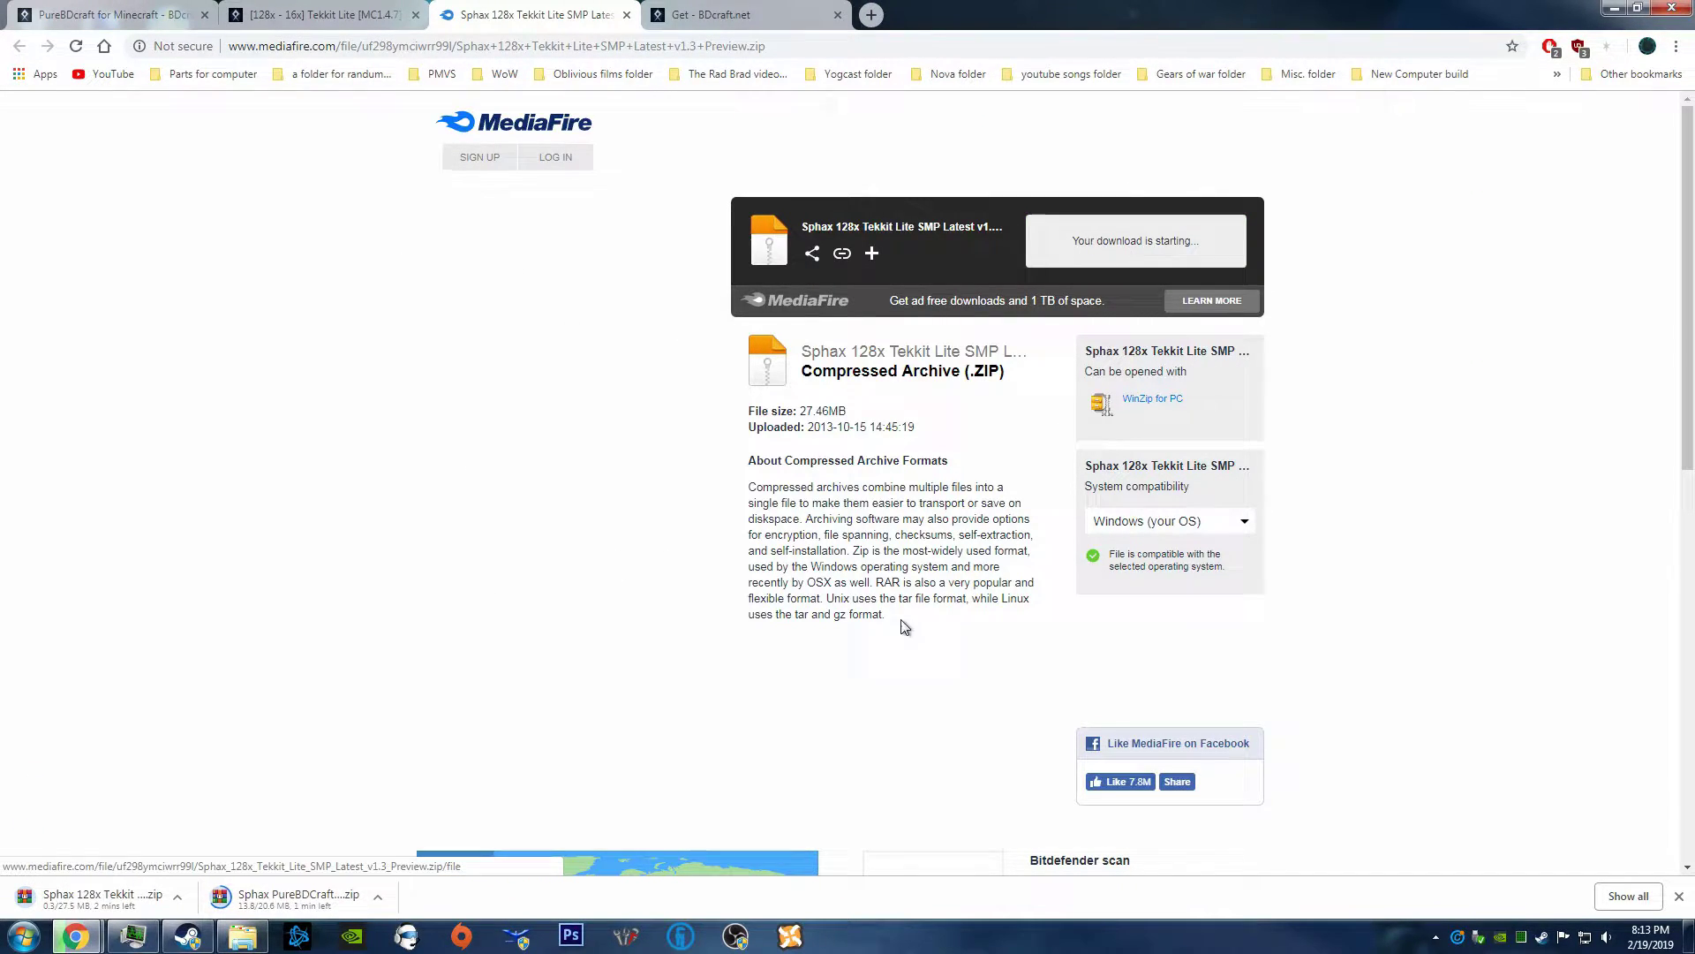
click(627, 15)
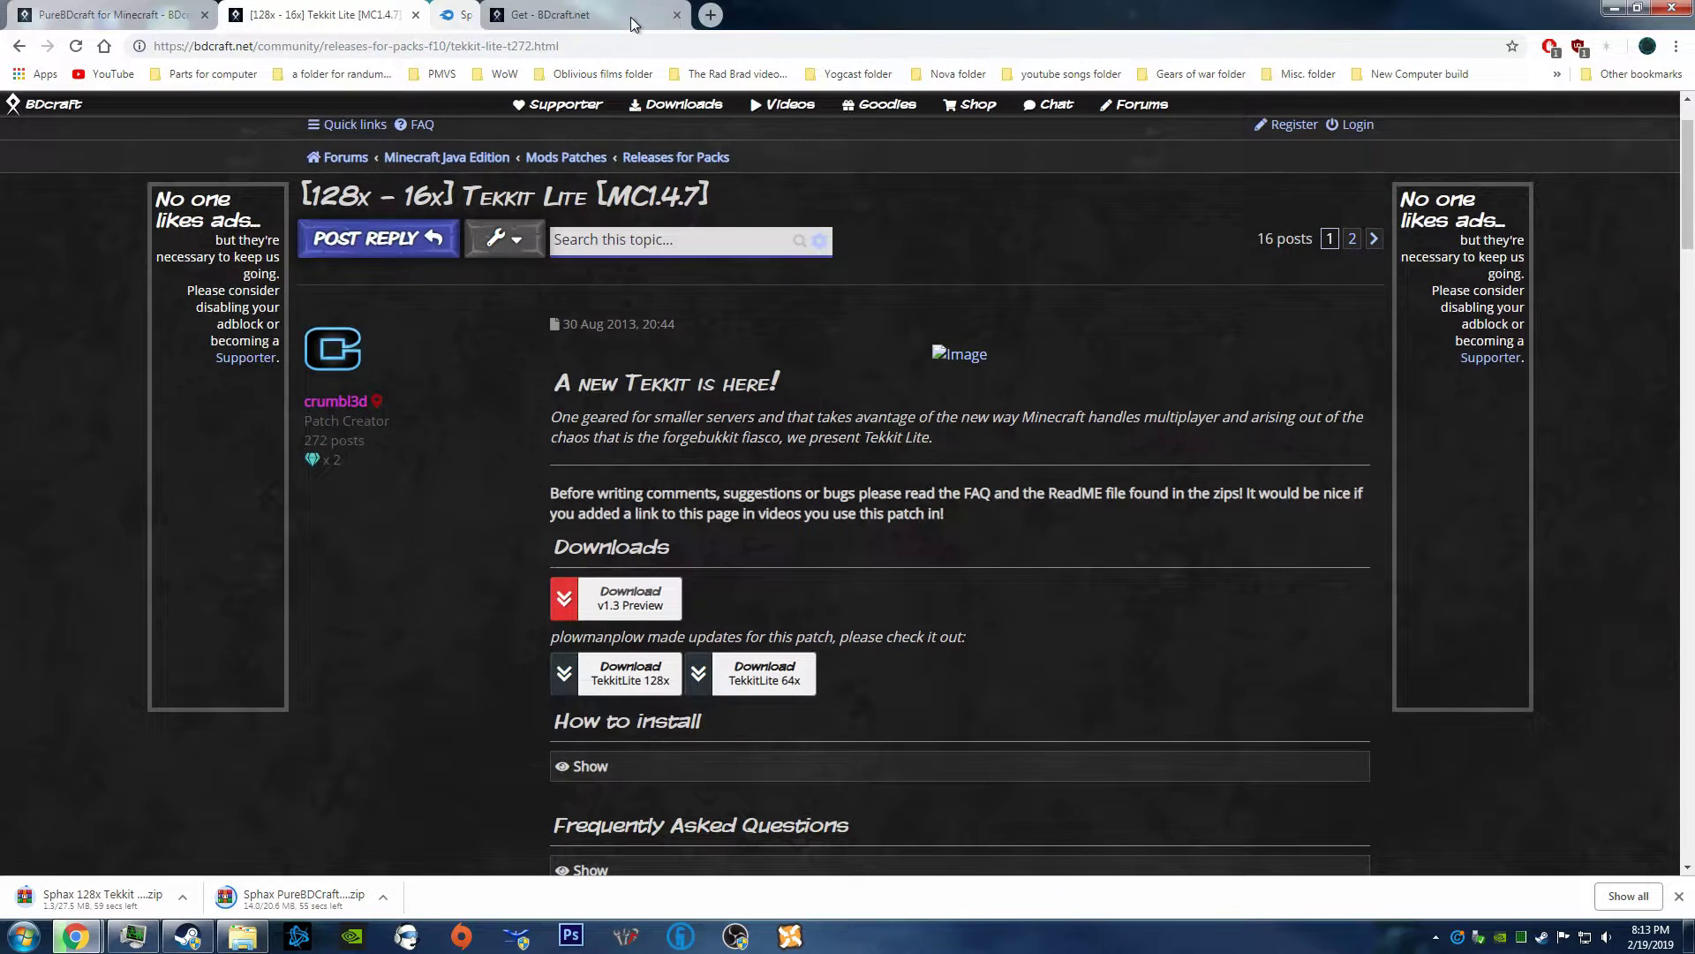
click(581, 19)
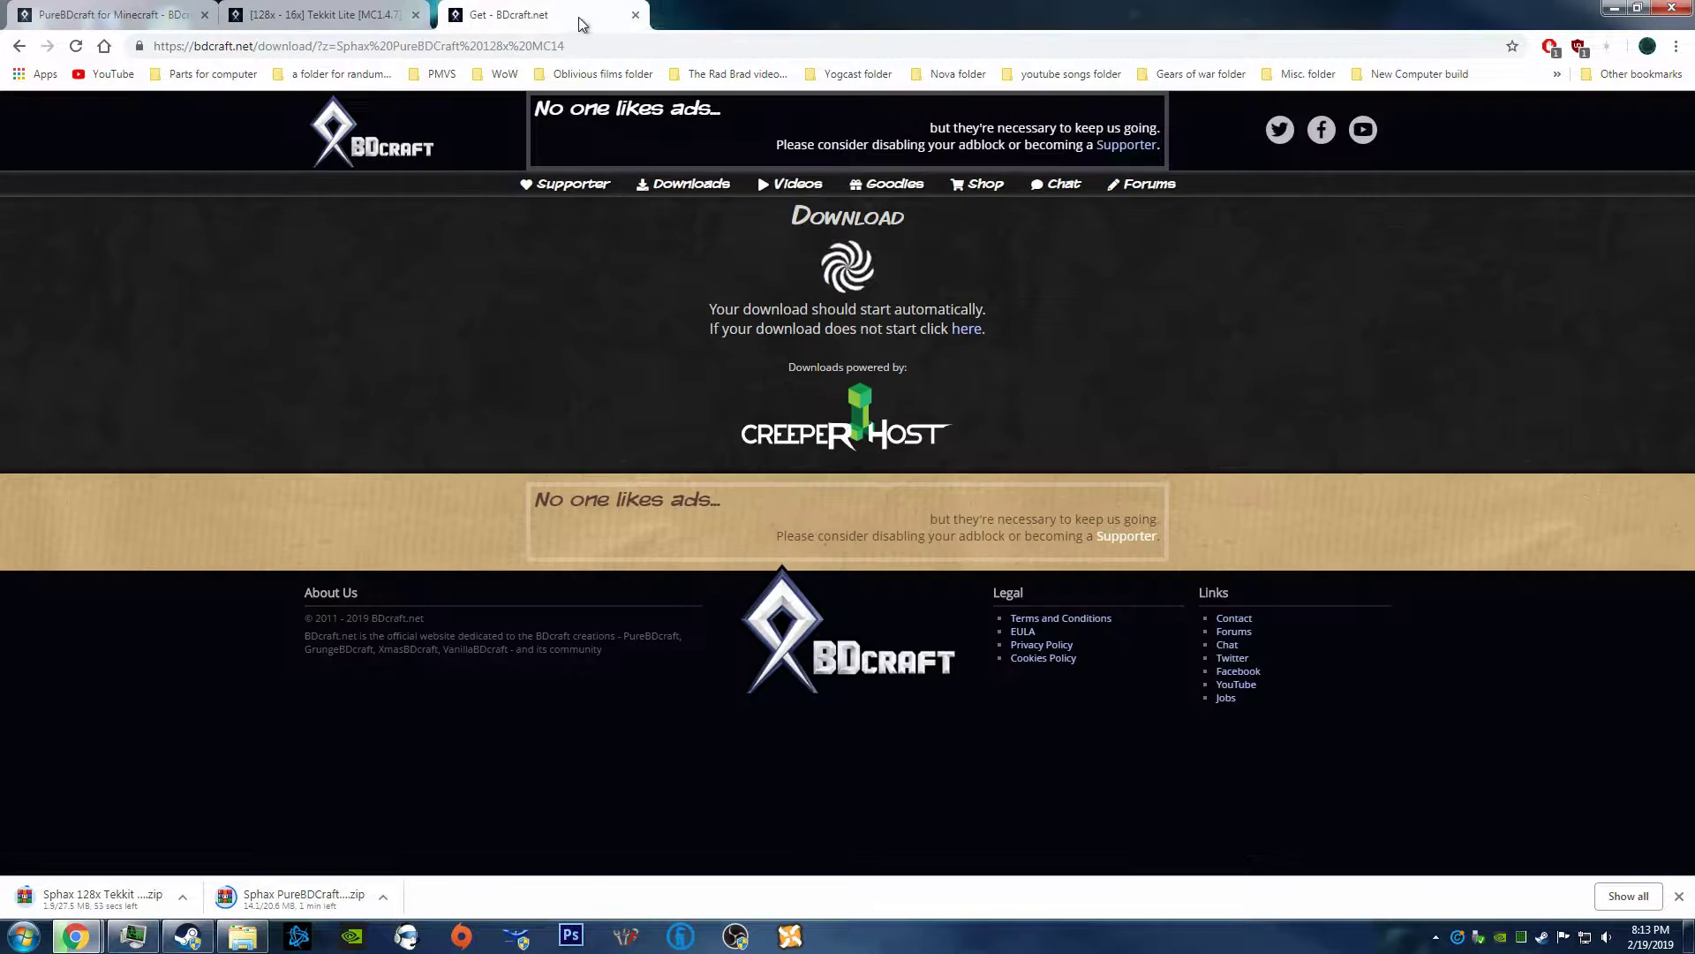
click(636, 15)
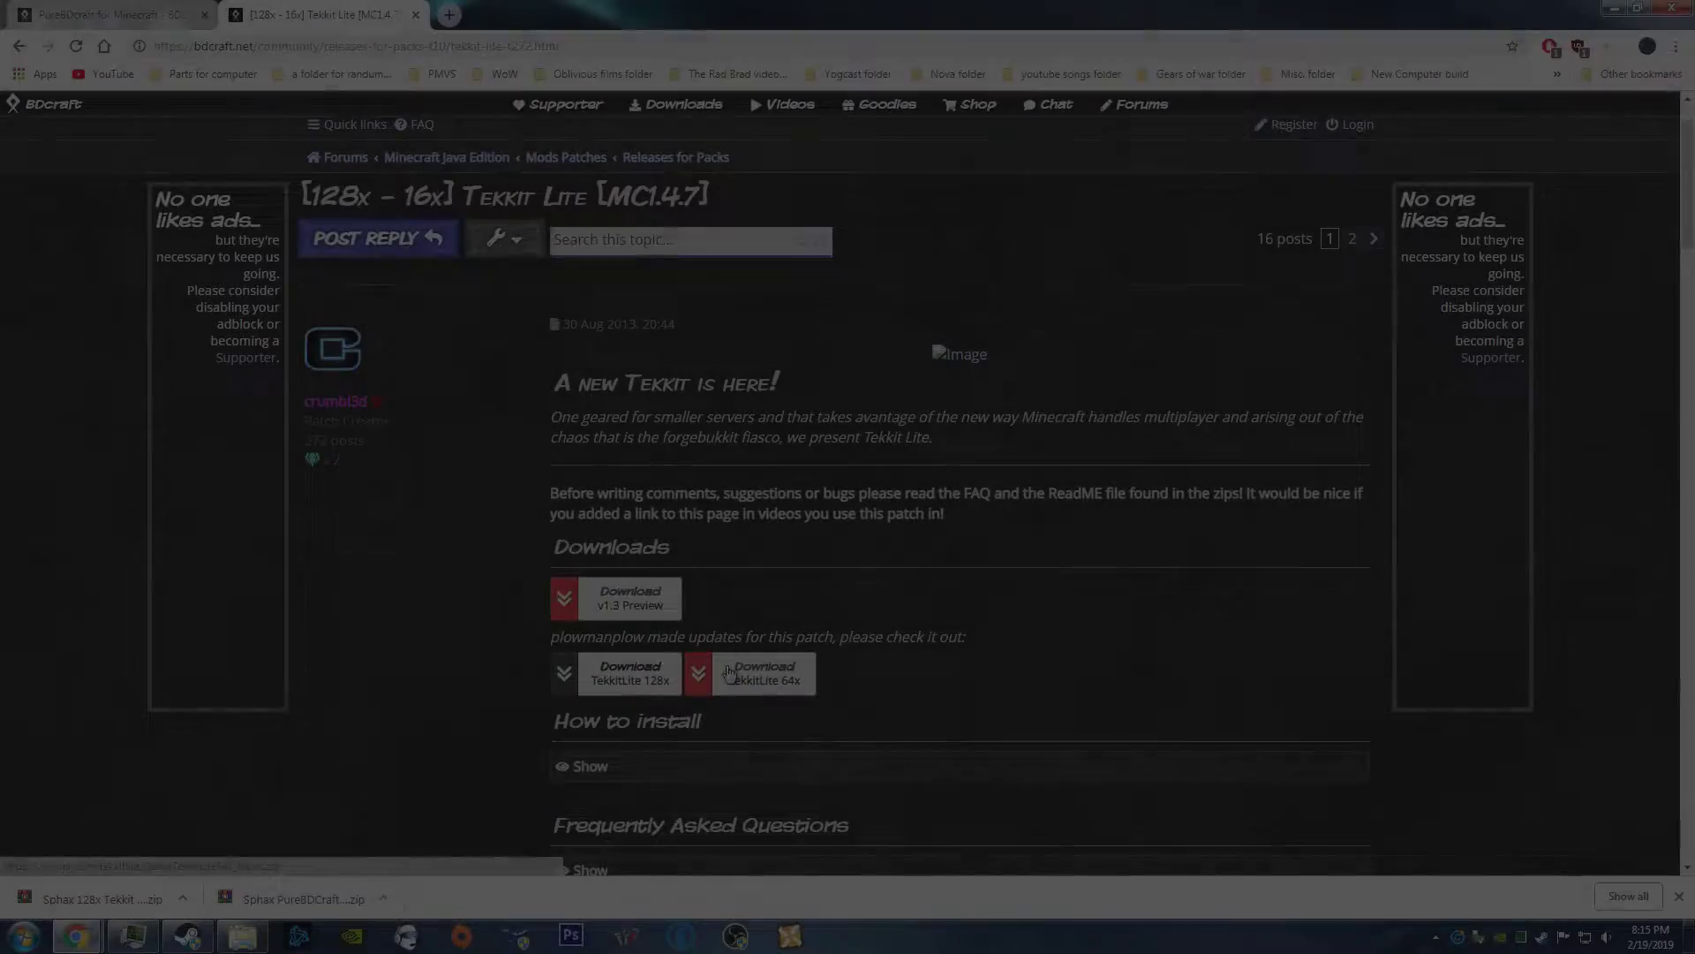
Step: Move the Tekkit Lite patch zip and PureBDcraft zip onto the desktop and close the browser
drag(901, 11, 1110, 43)
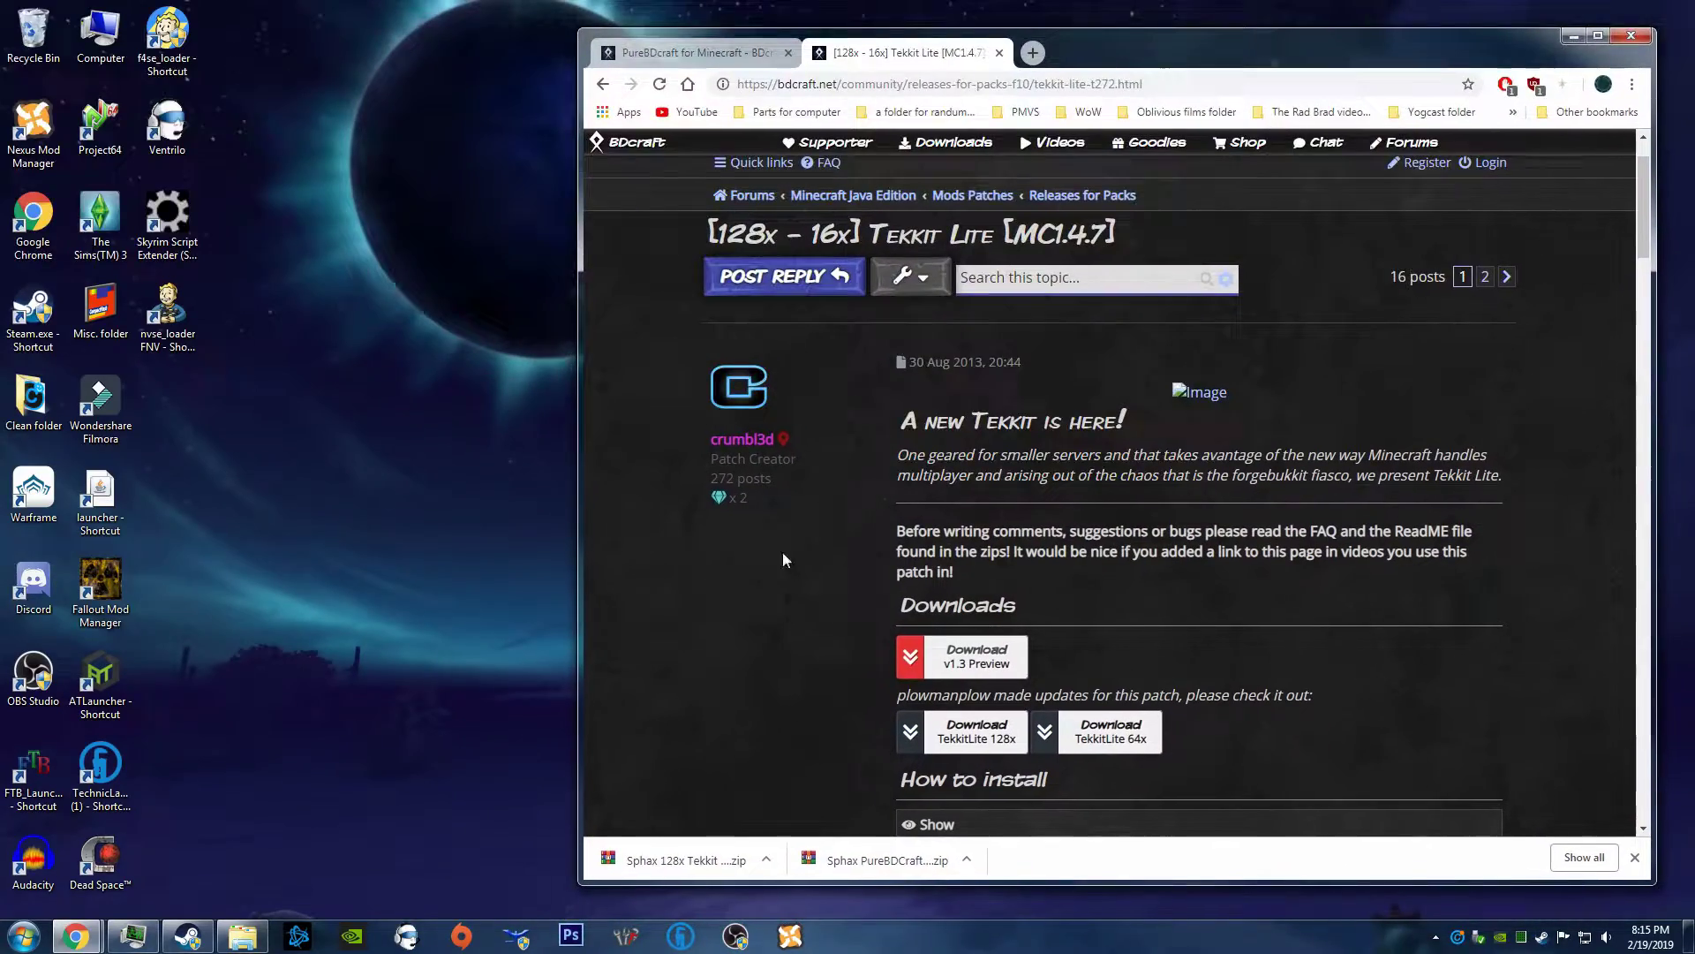
drag(721, 856, 435, 495)
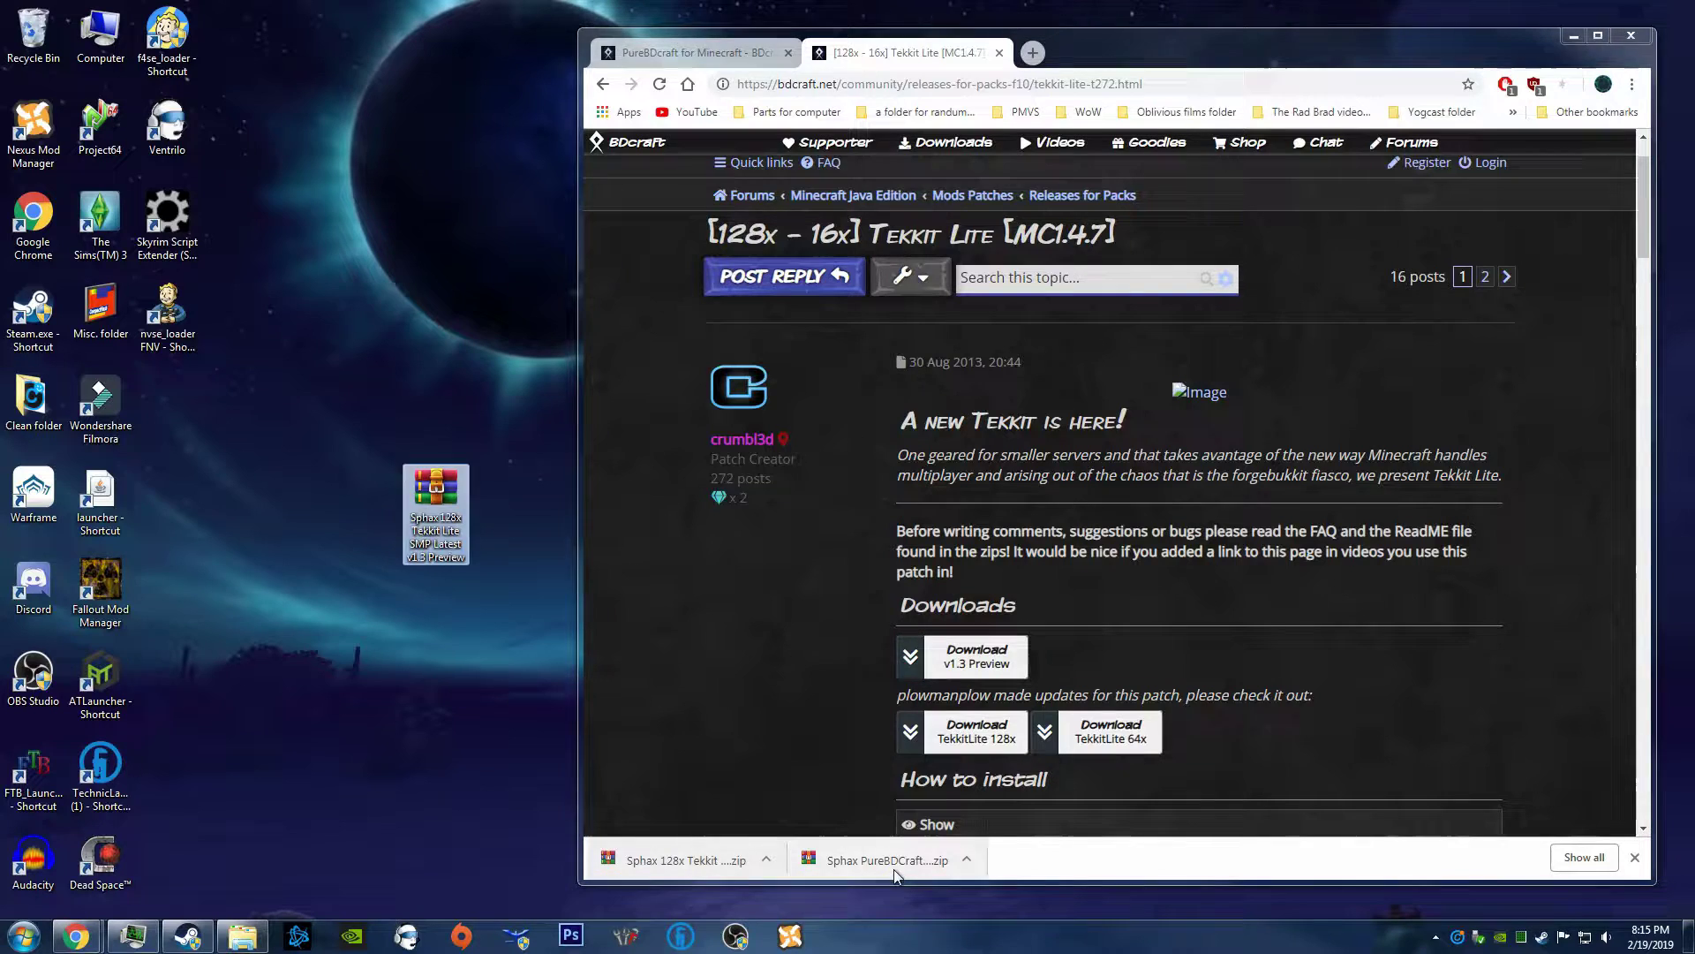
drag(887, 859, 468, 649)
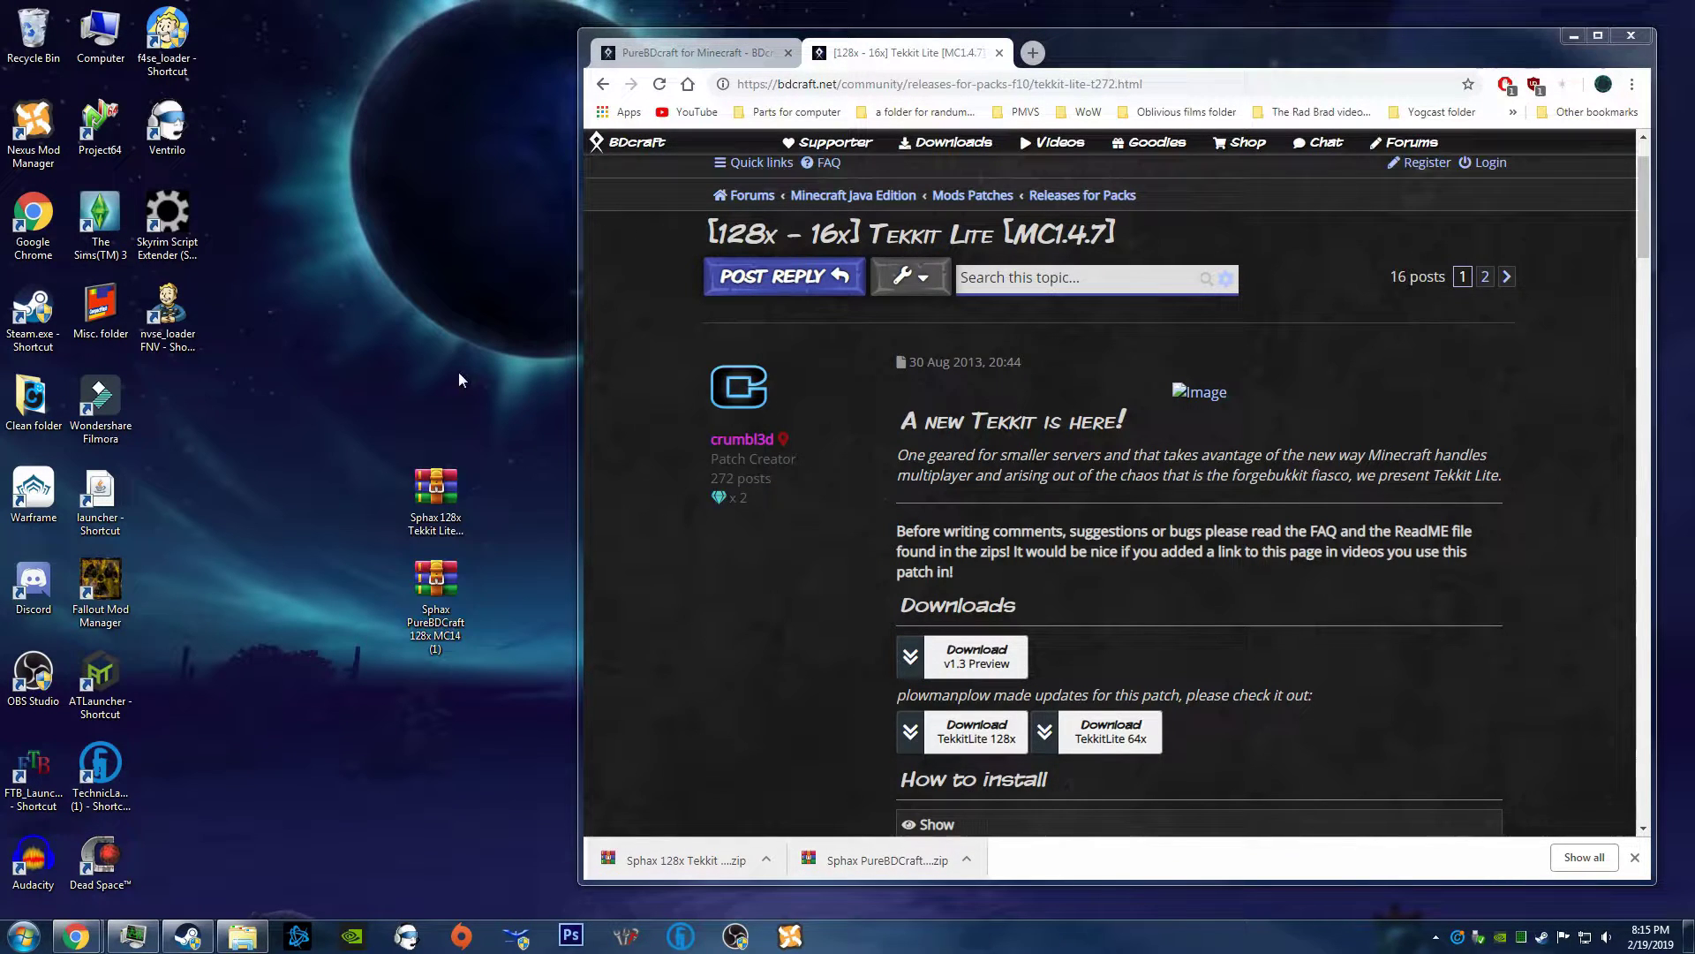
click(1631, 35)
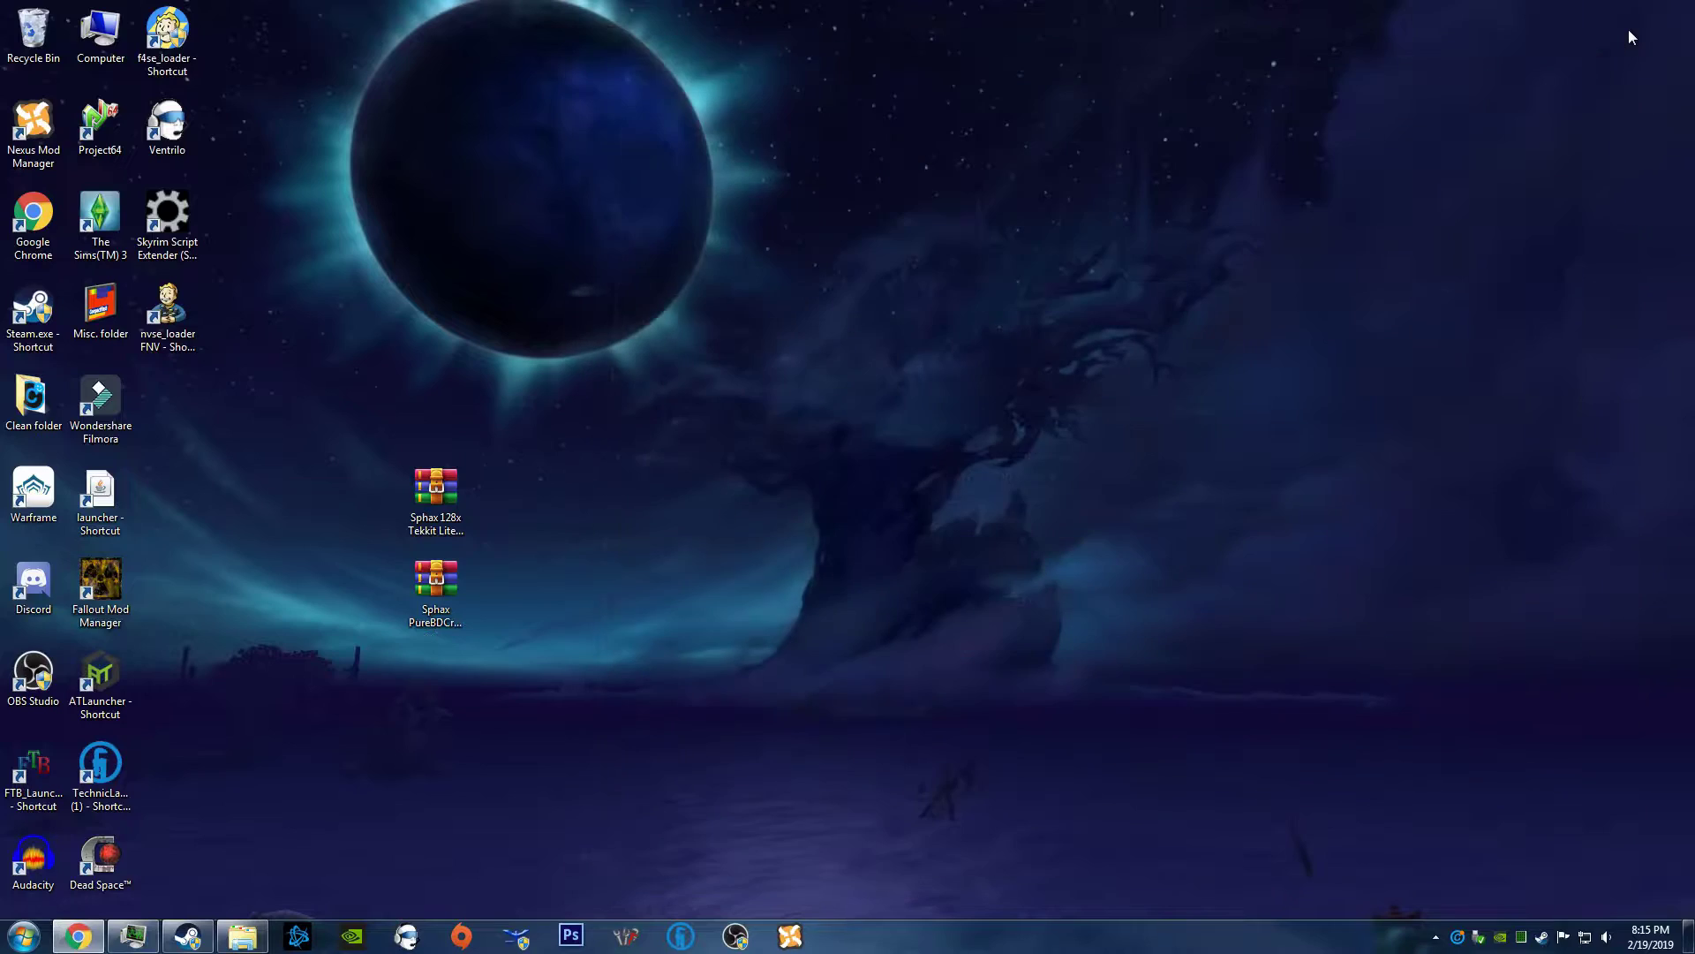
Step: Open both the Tekkit Lite patch zip and the PureBDcraft zip in WinRAR side by side
double_click(455, 502)
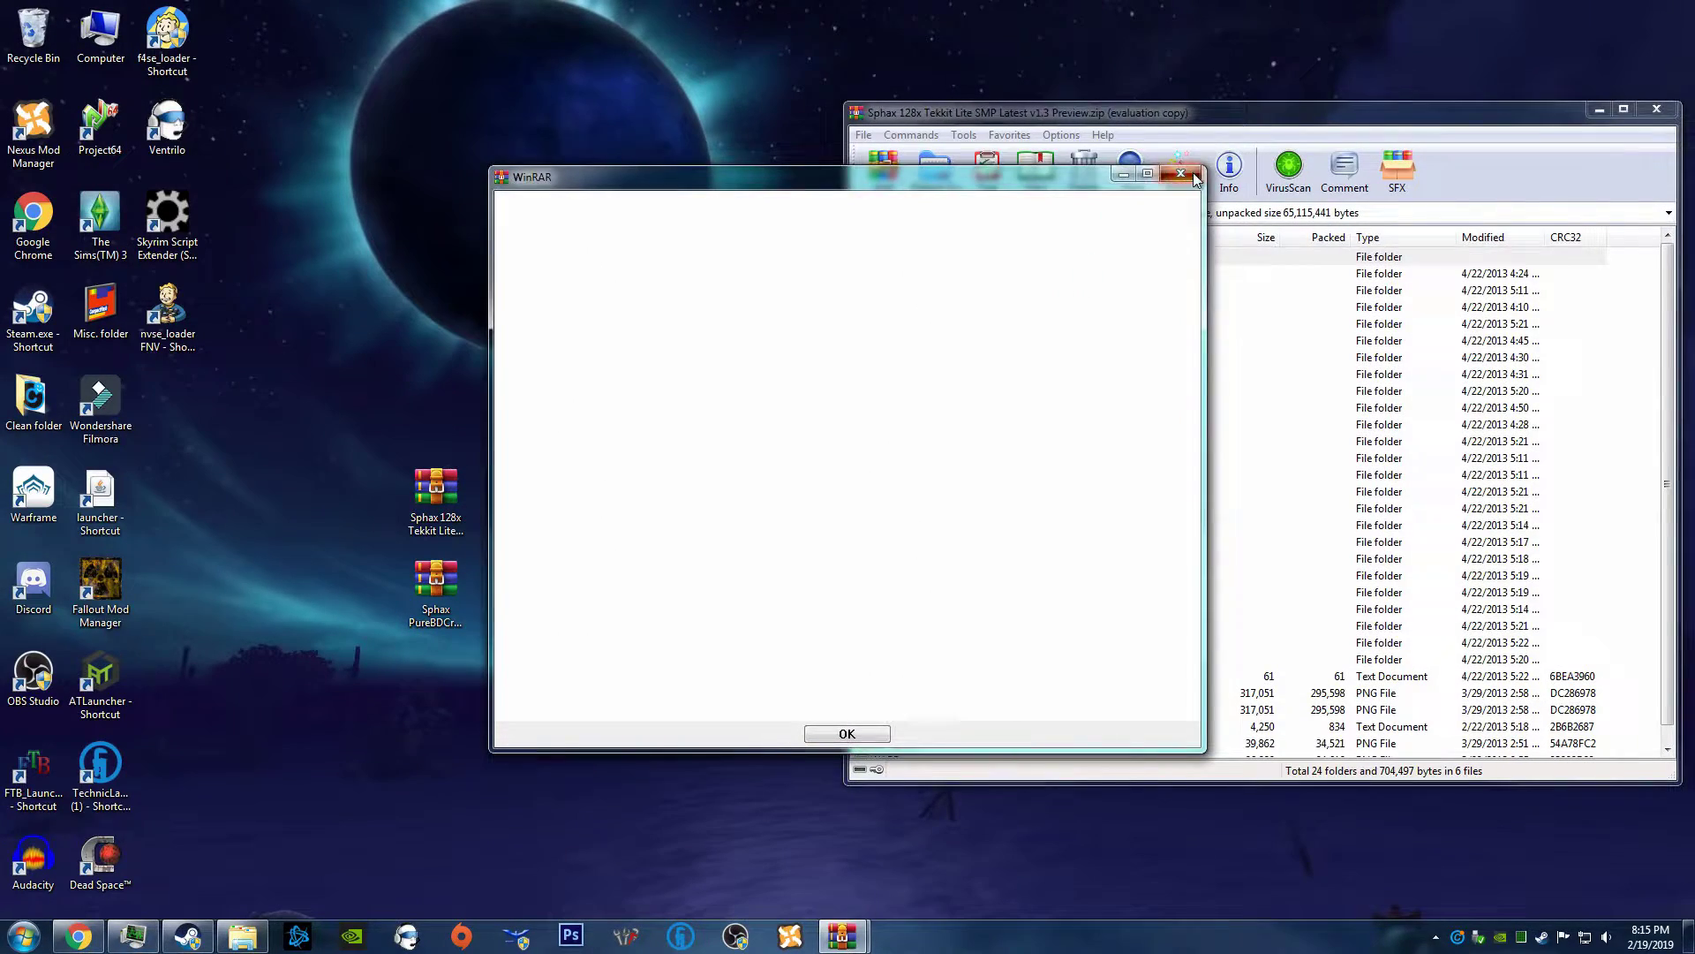
click(1180, 174)
double_click(431, 584)
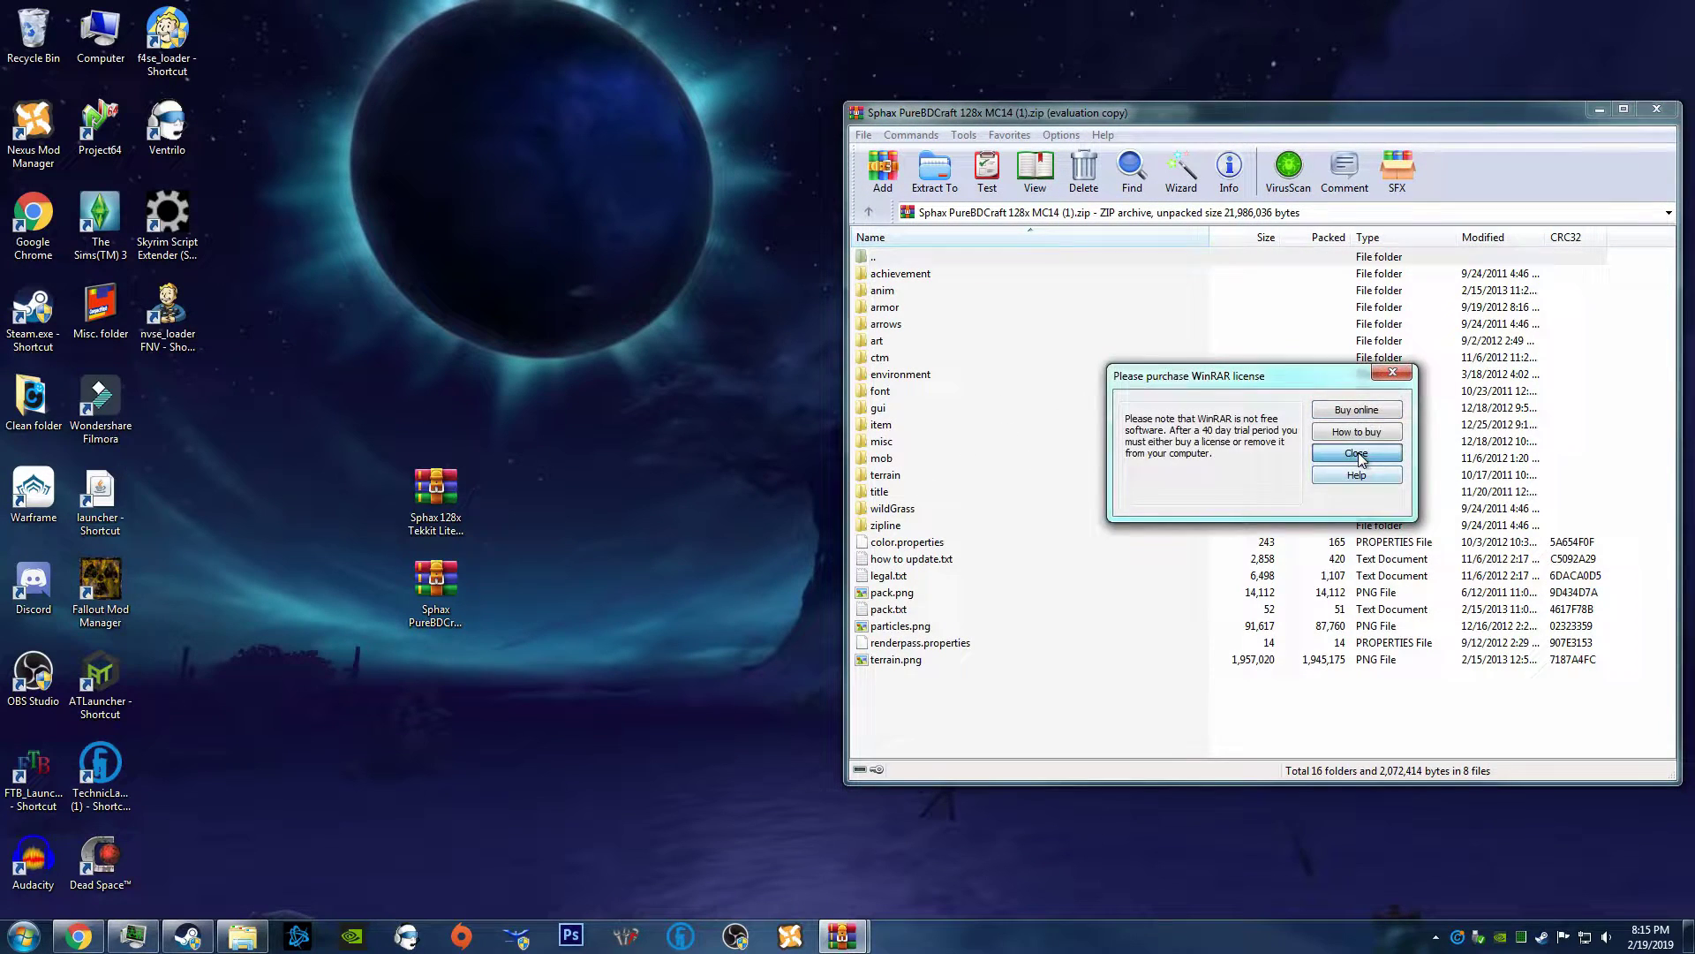
click(1358, 457)
drag(1200, 109, 492, 99)
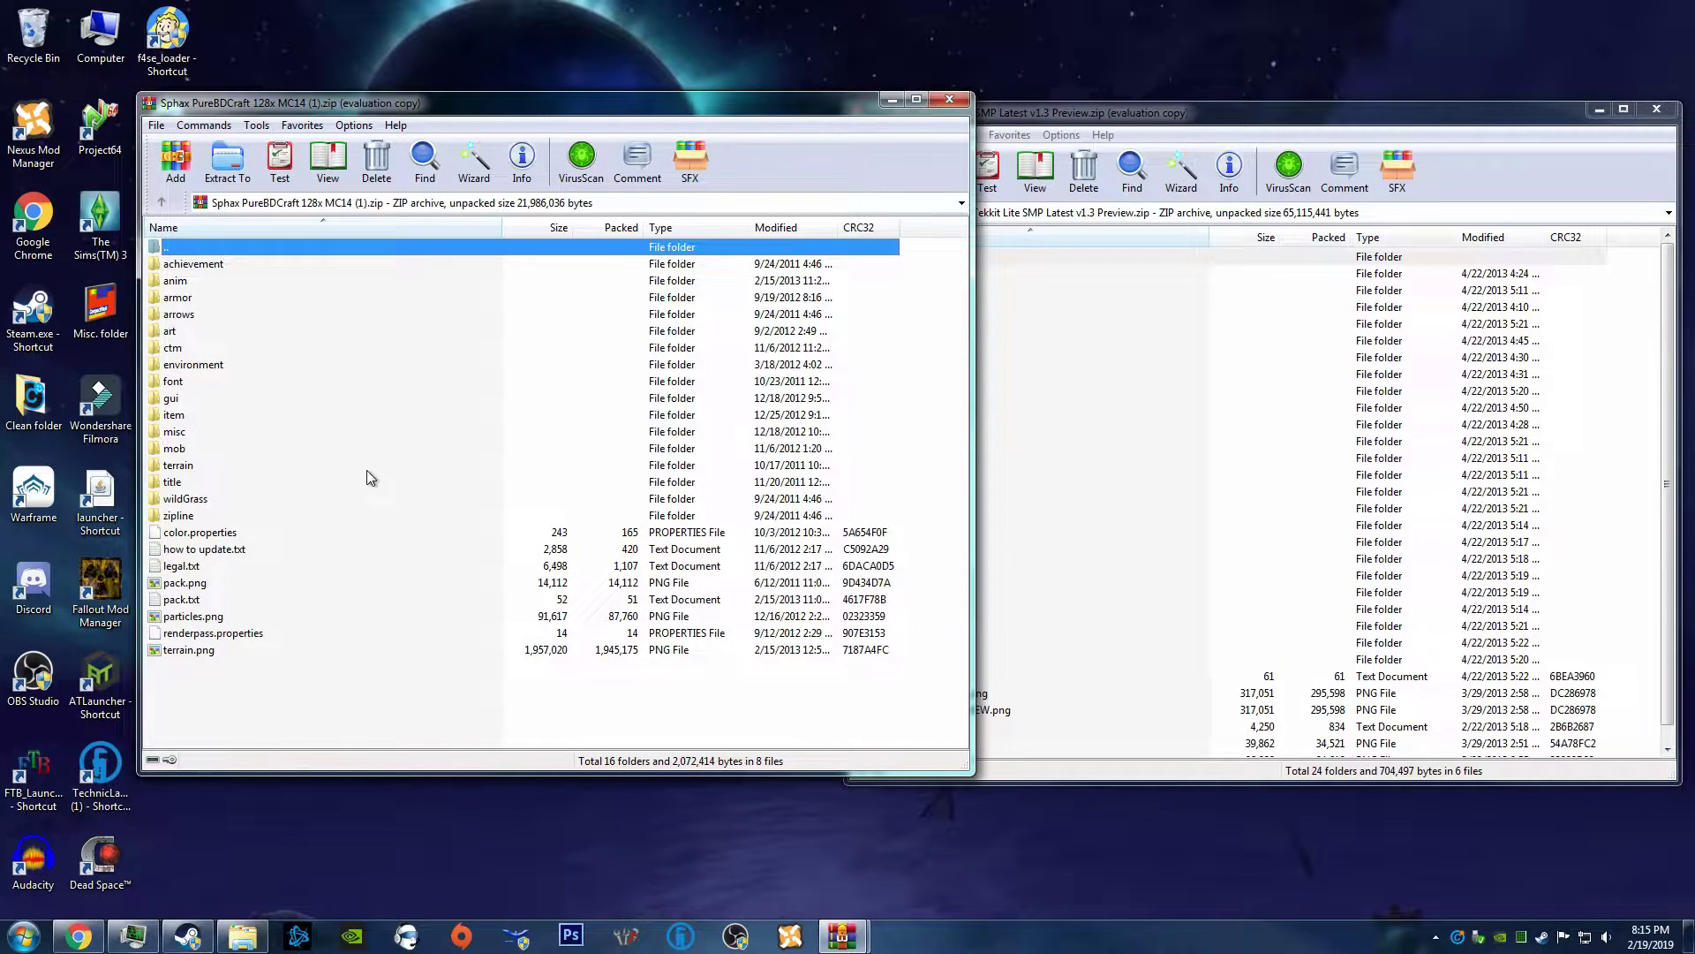
click(1052, 113)
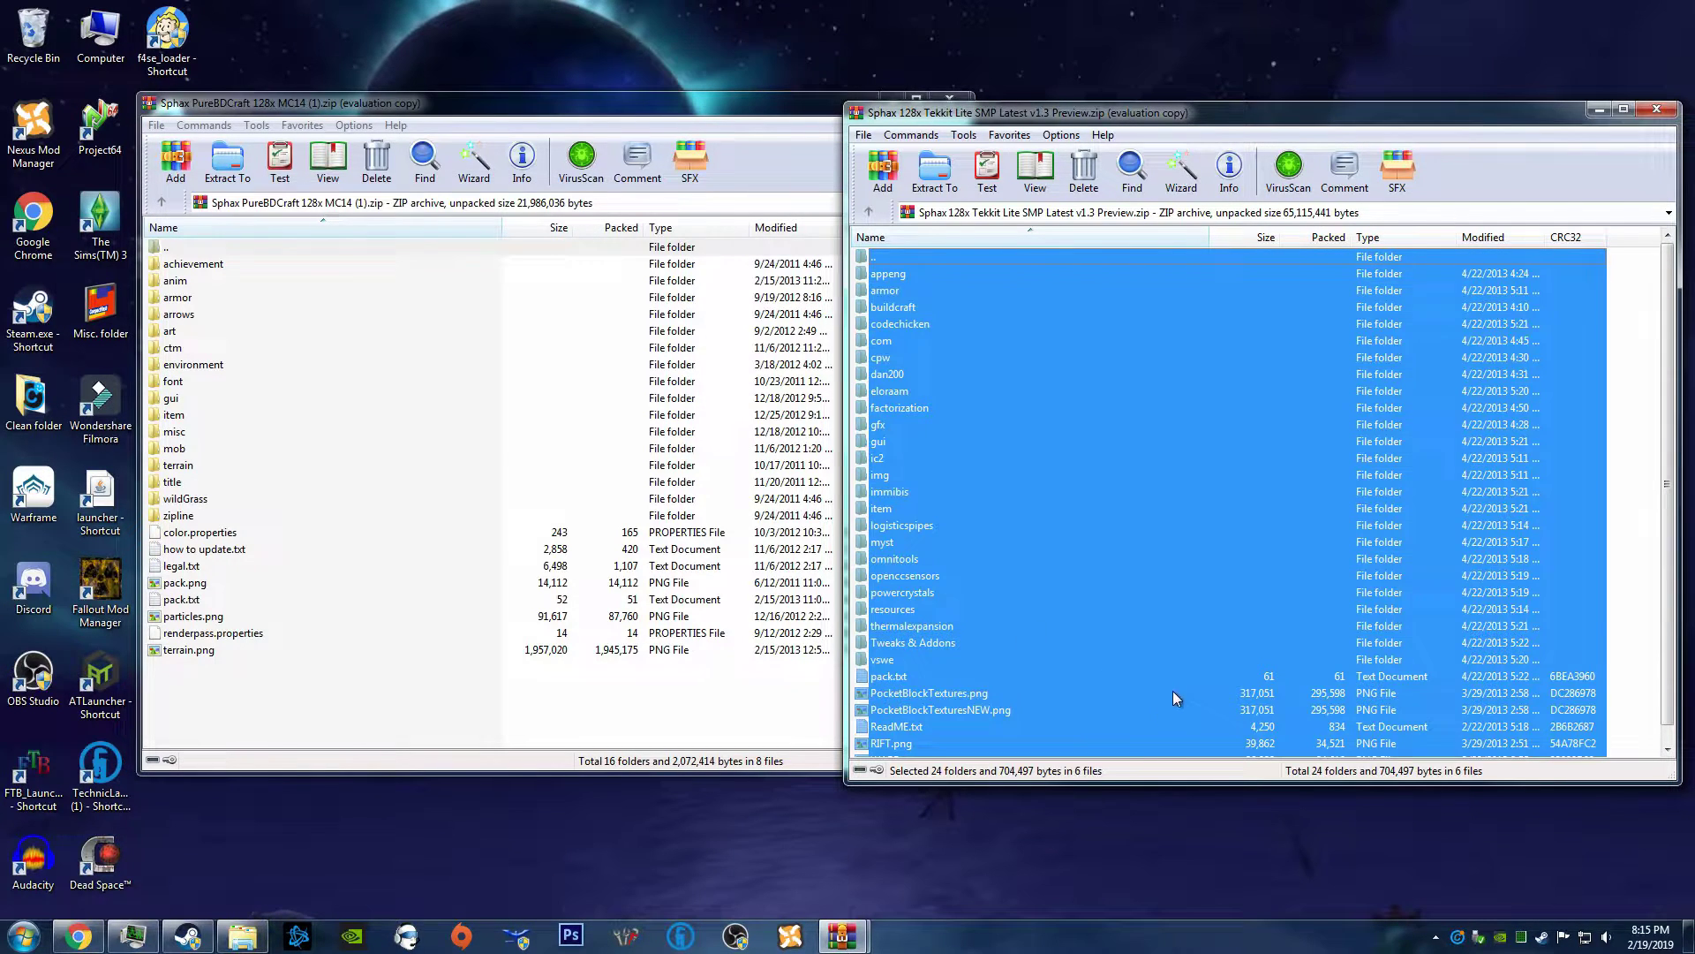
Step: Add the Tekkit Lite patch folders into the PureBDcraft 128x archive and close the patch archive
drag(409, 454, 409, 454)
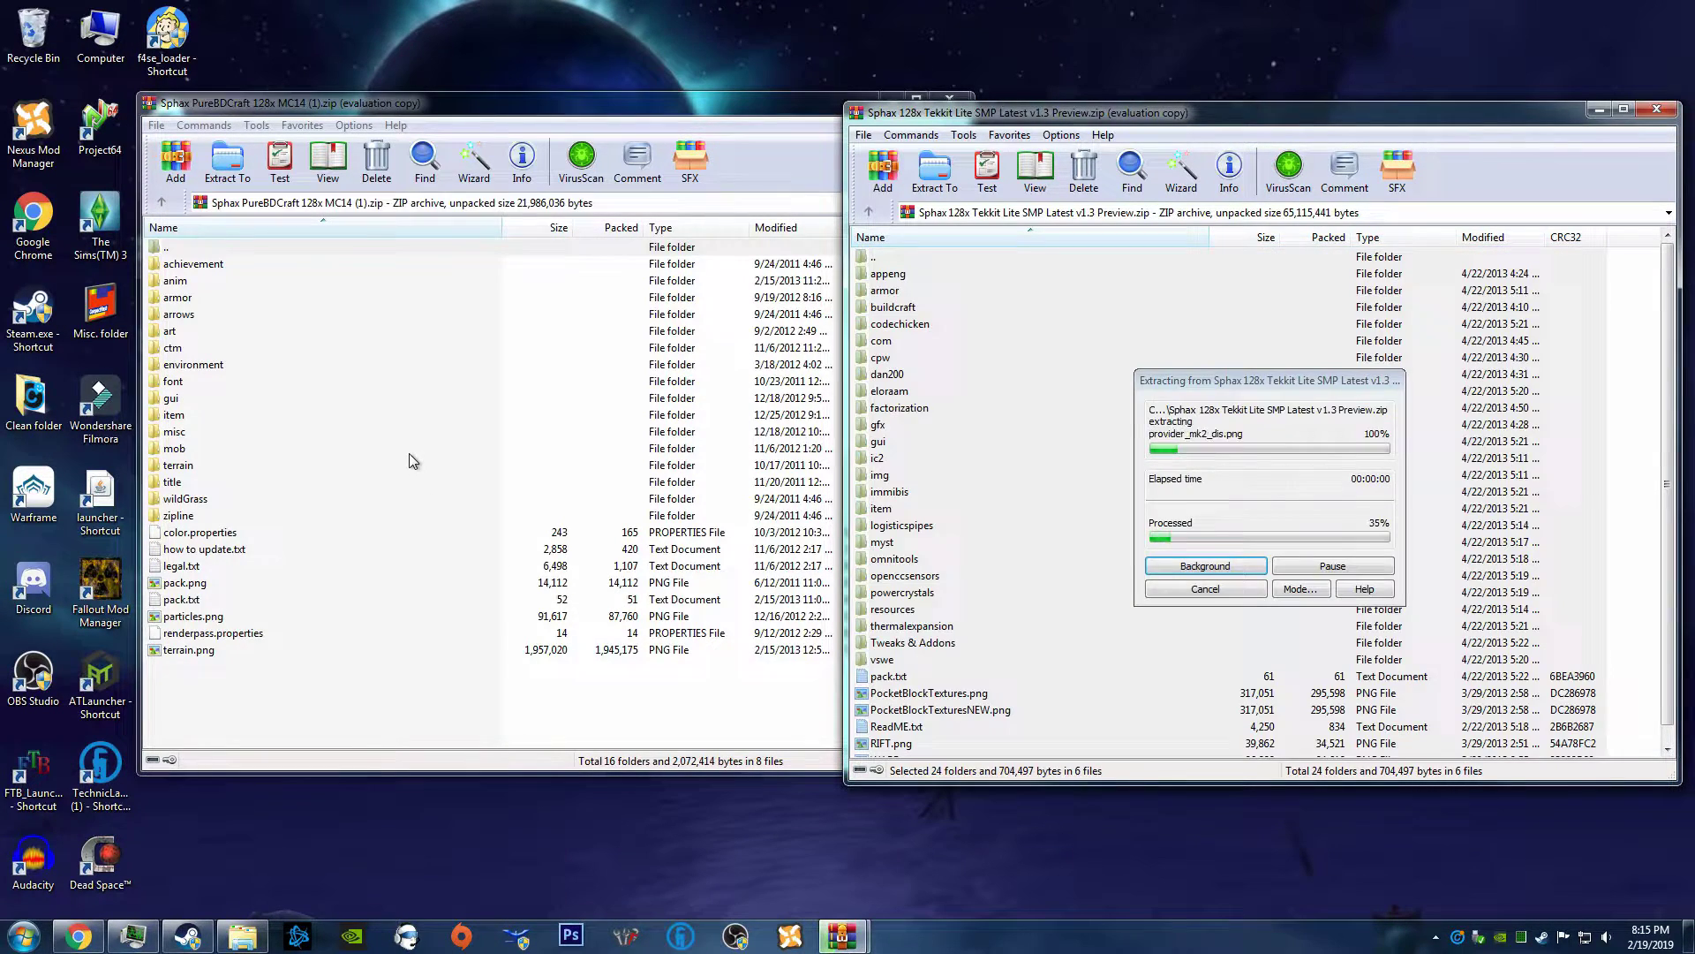
click(570, 601)
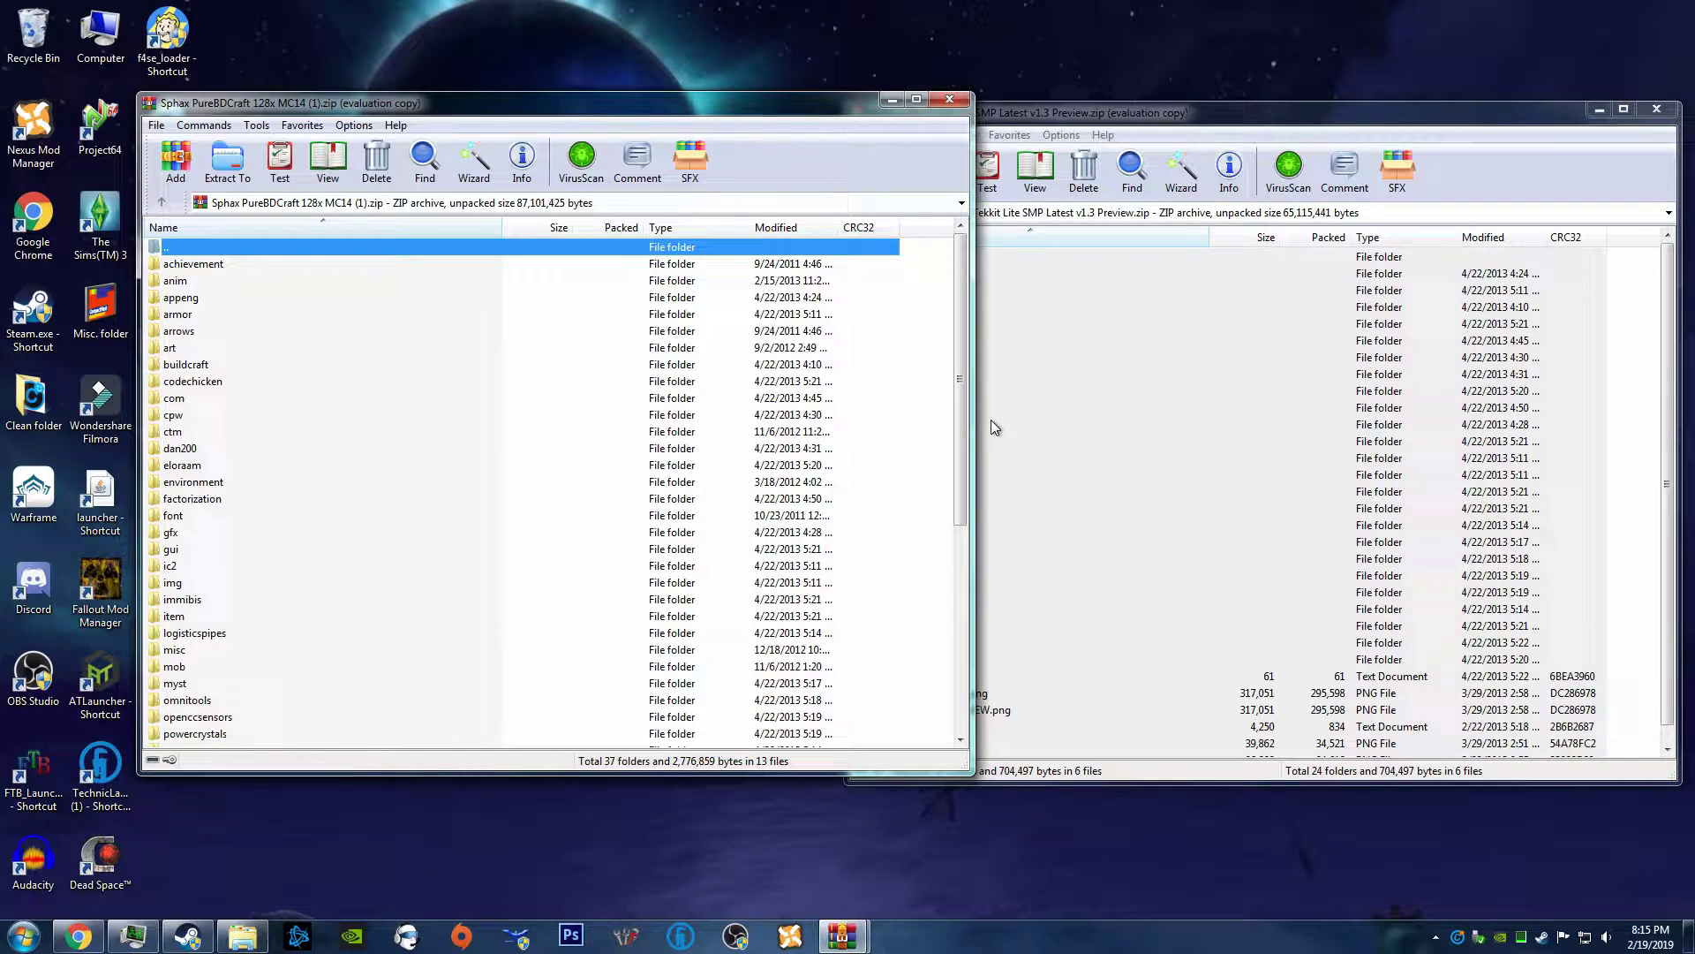
scroll(869, 556, down, 3)
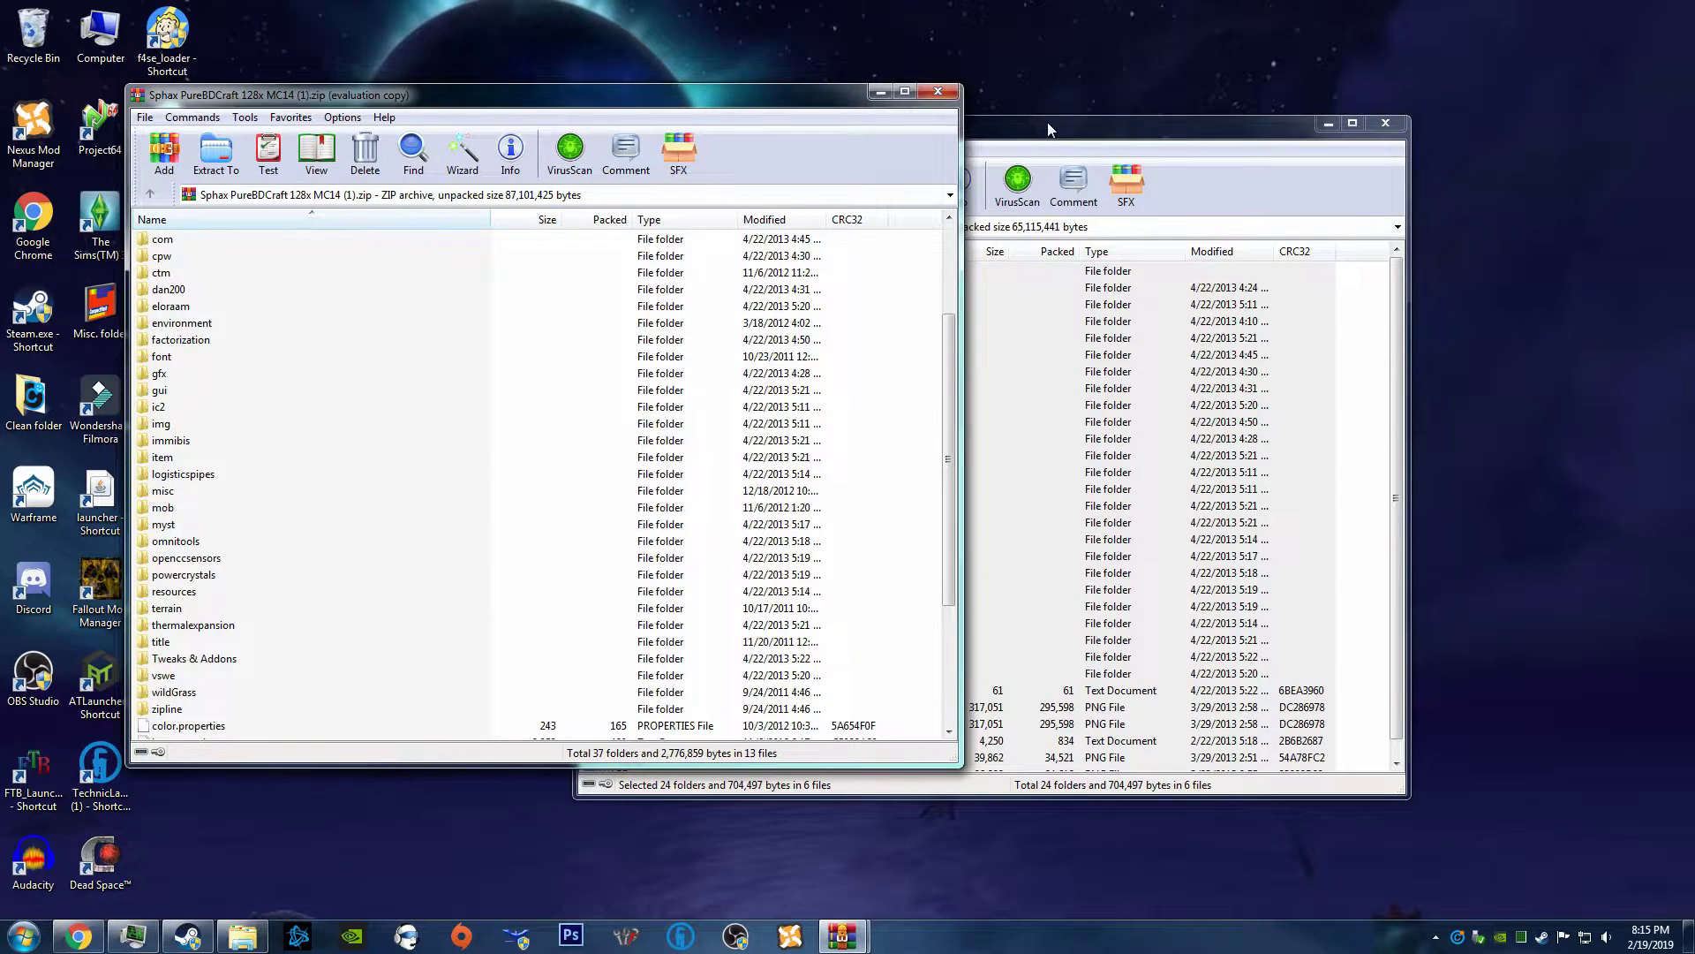
drag(1047, 129, 1213, 149)
click(1554, 143)
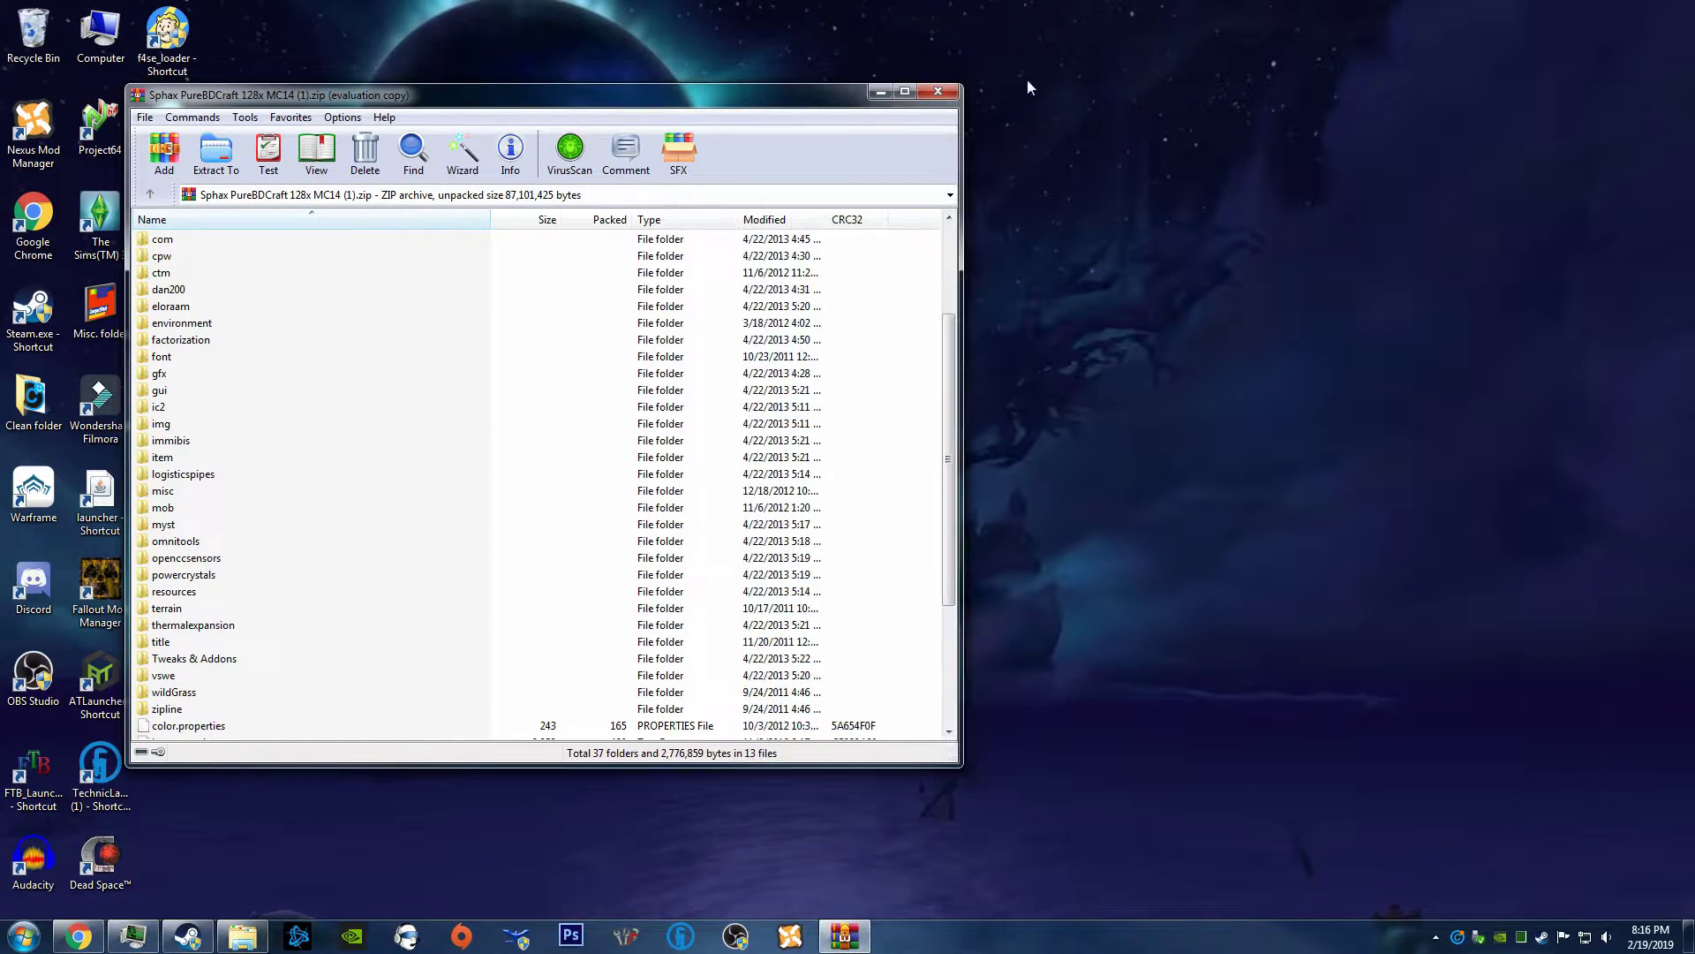
Step: Close the updated archive, remove the patch zip from the desktop, and run %appdata%
click(939, 92)
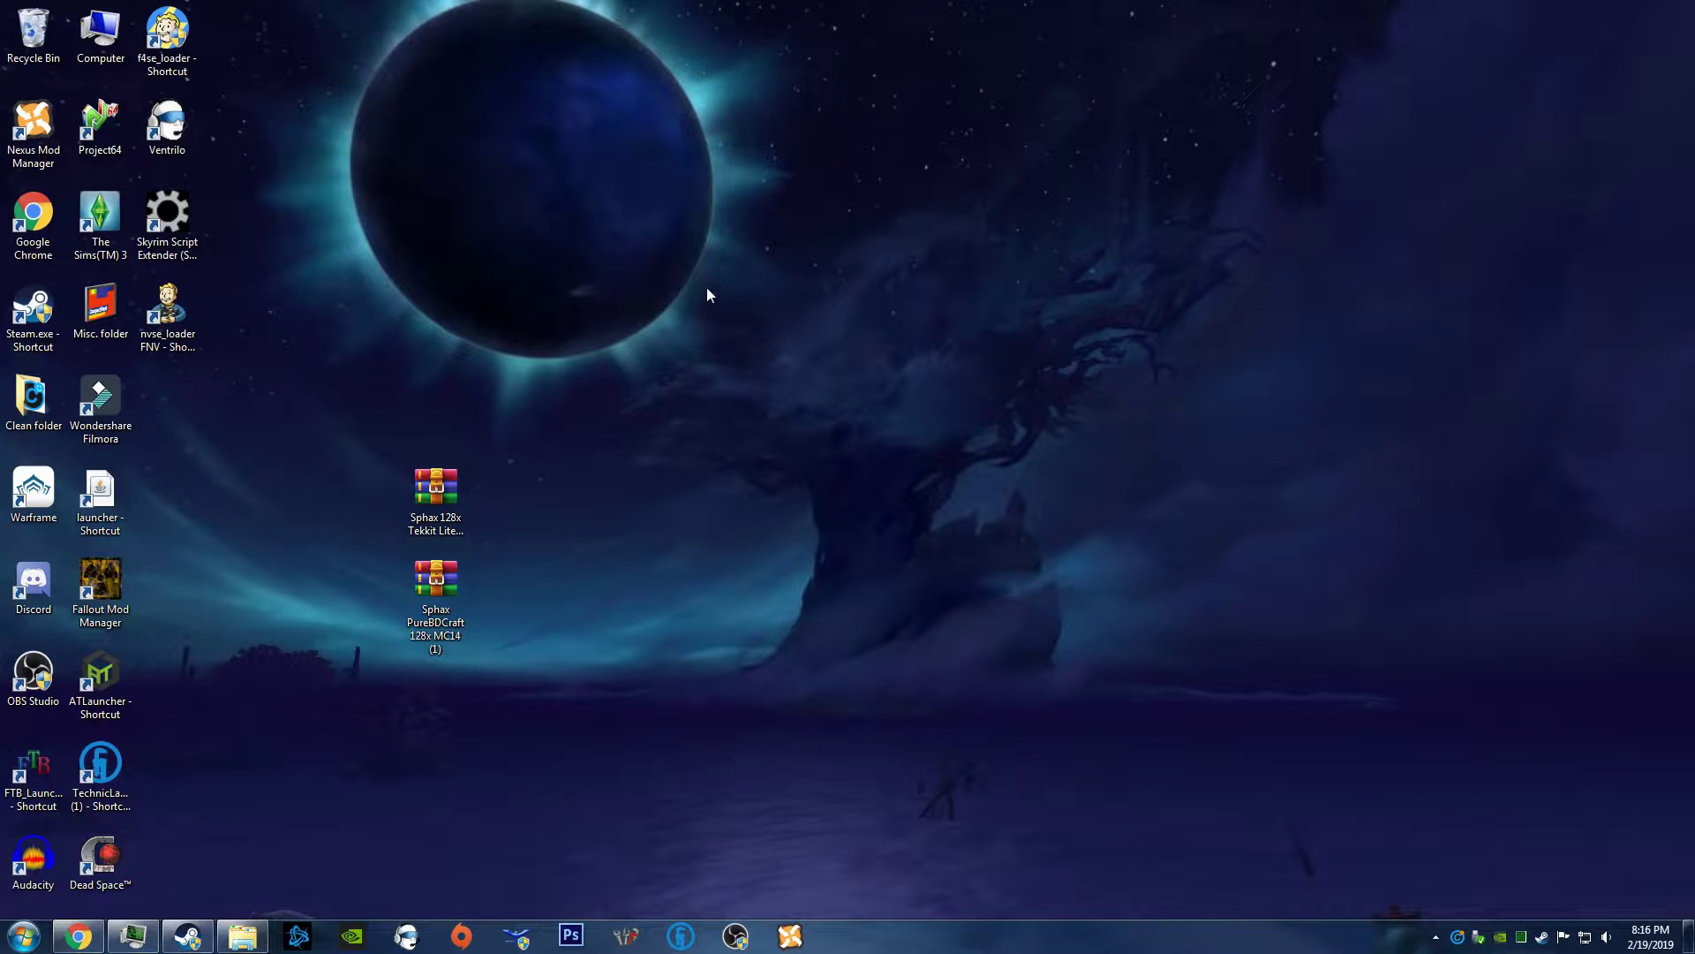
drag(433, 487, 33, 33)
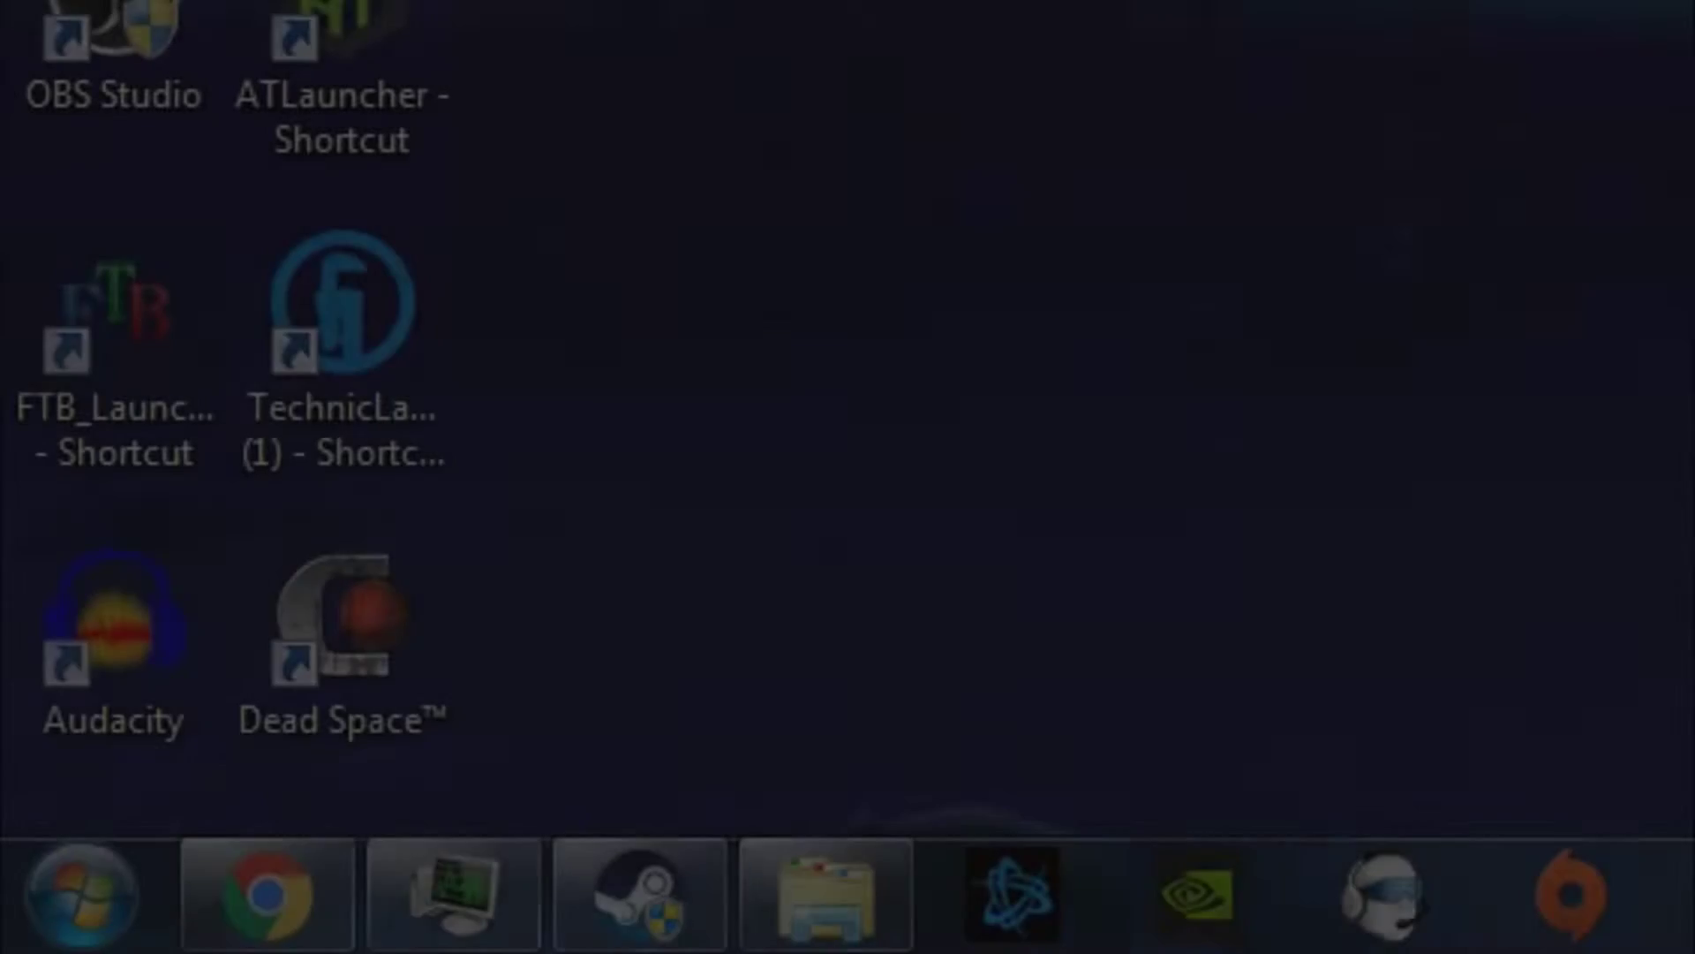
key(super+r)
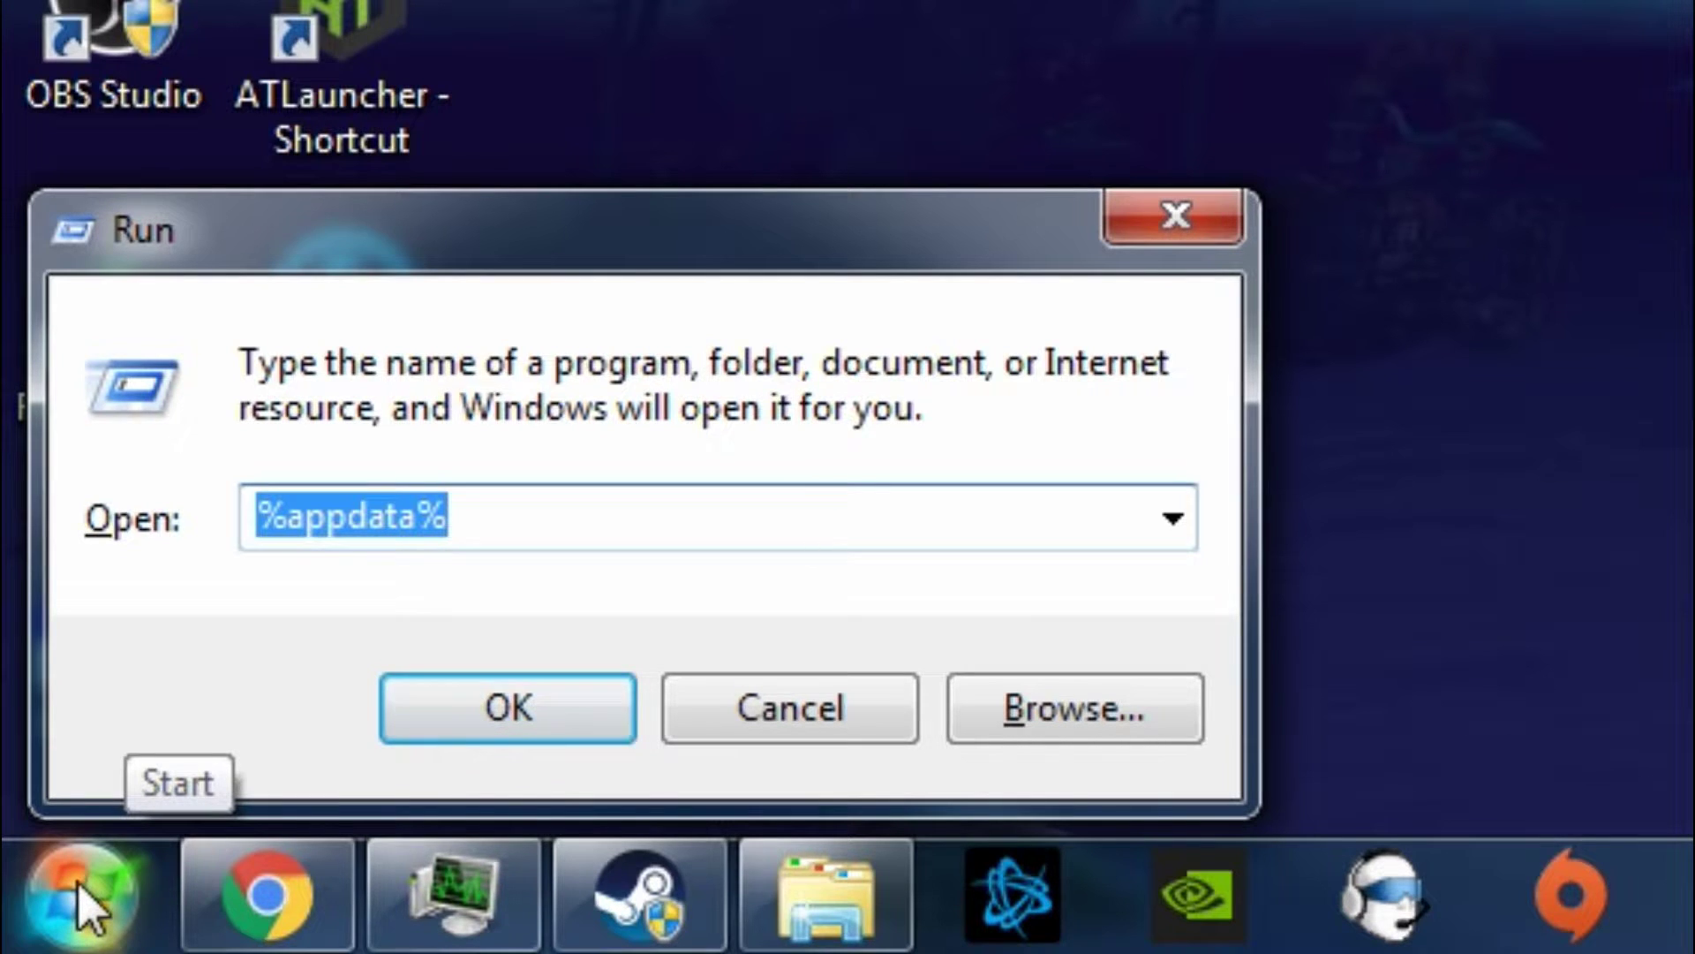
mouse_move(347, 892)
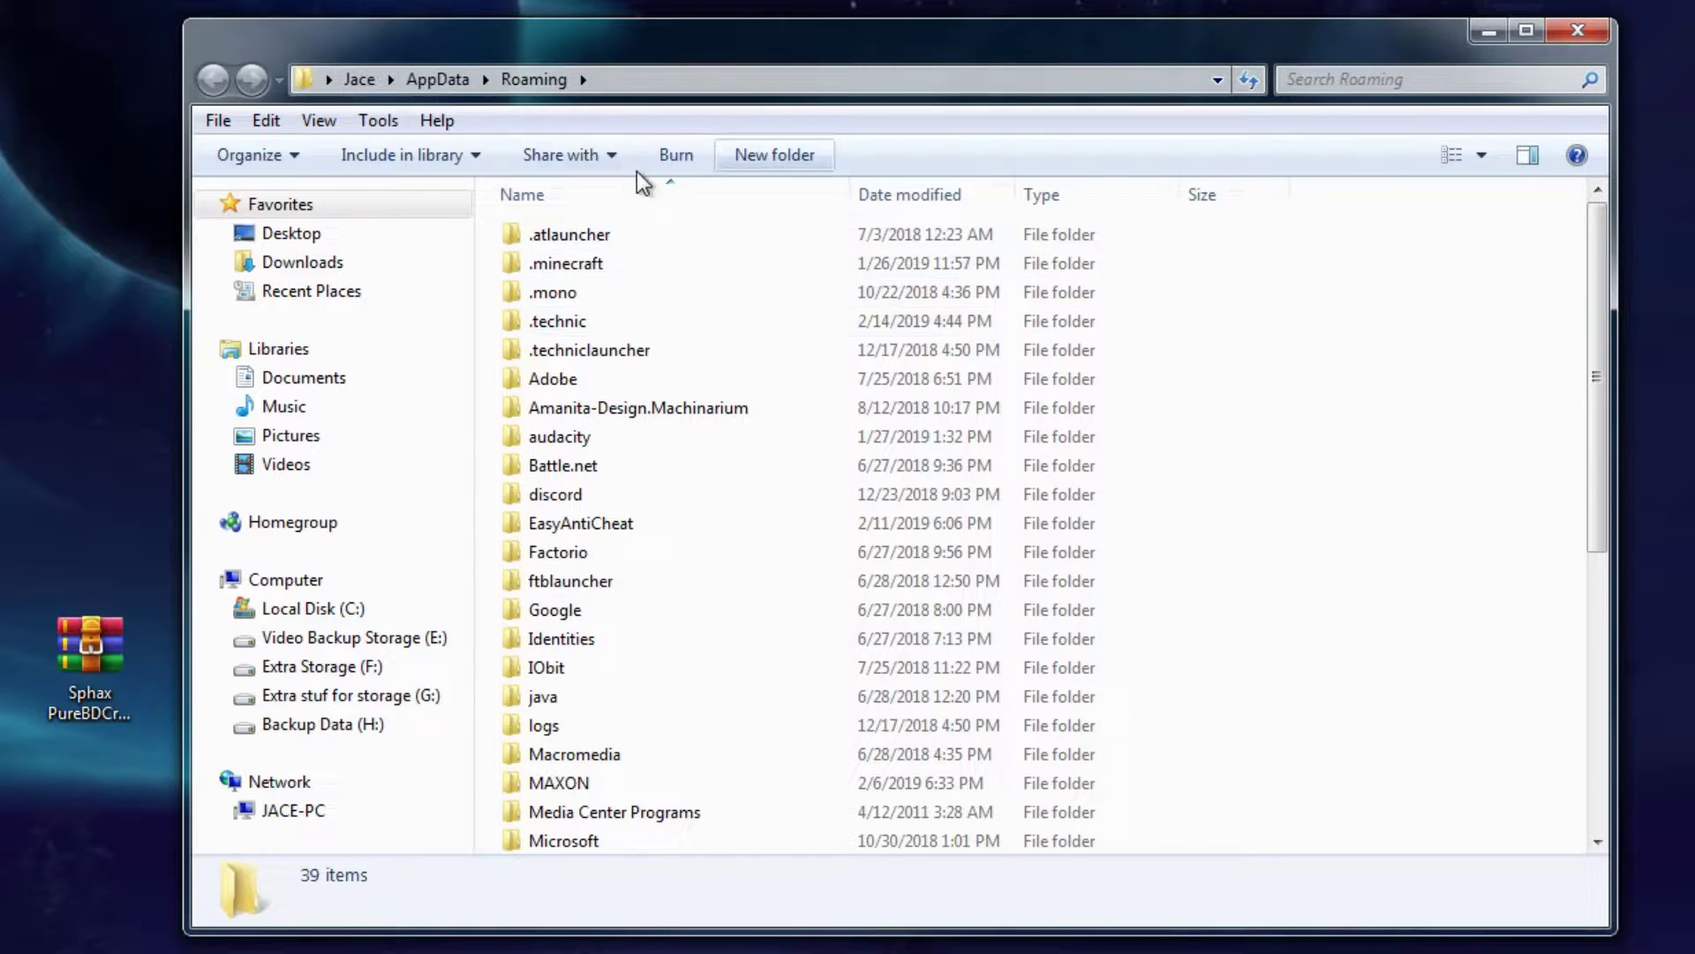
Step: Open the .technic folder and then its tekkitlite modpack folder
double_click(581, 327)
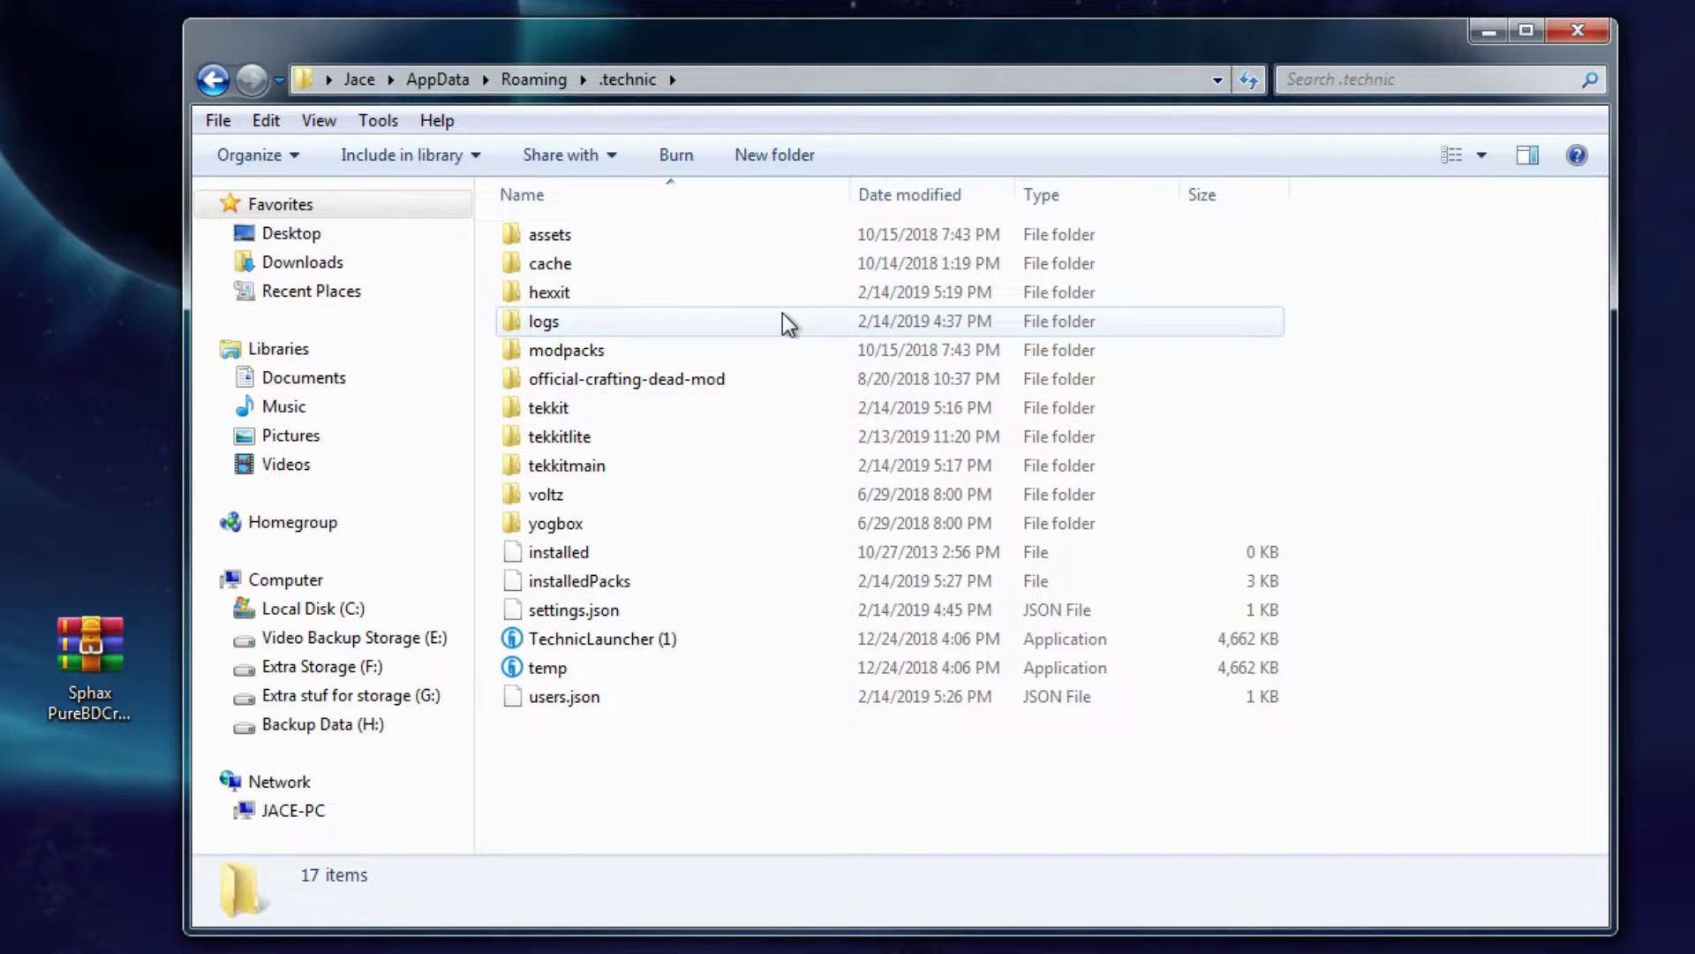
mouse_move(764, 324)
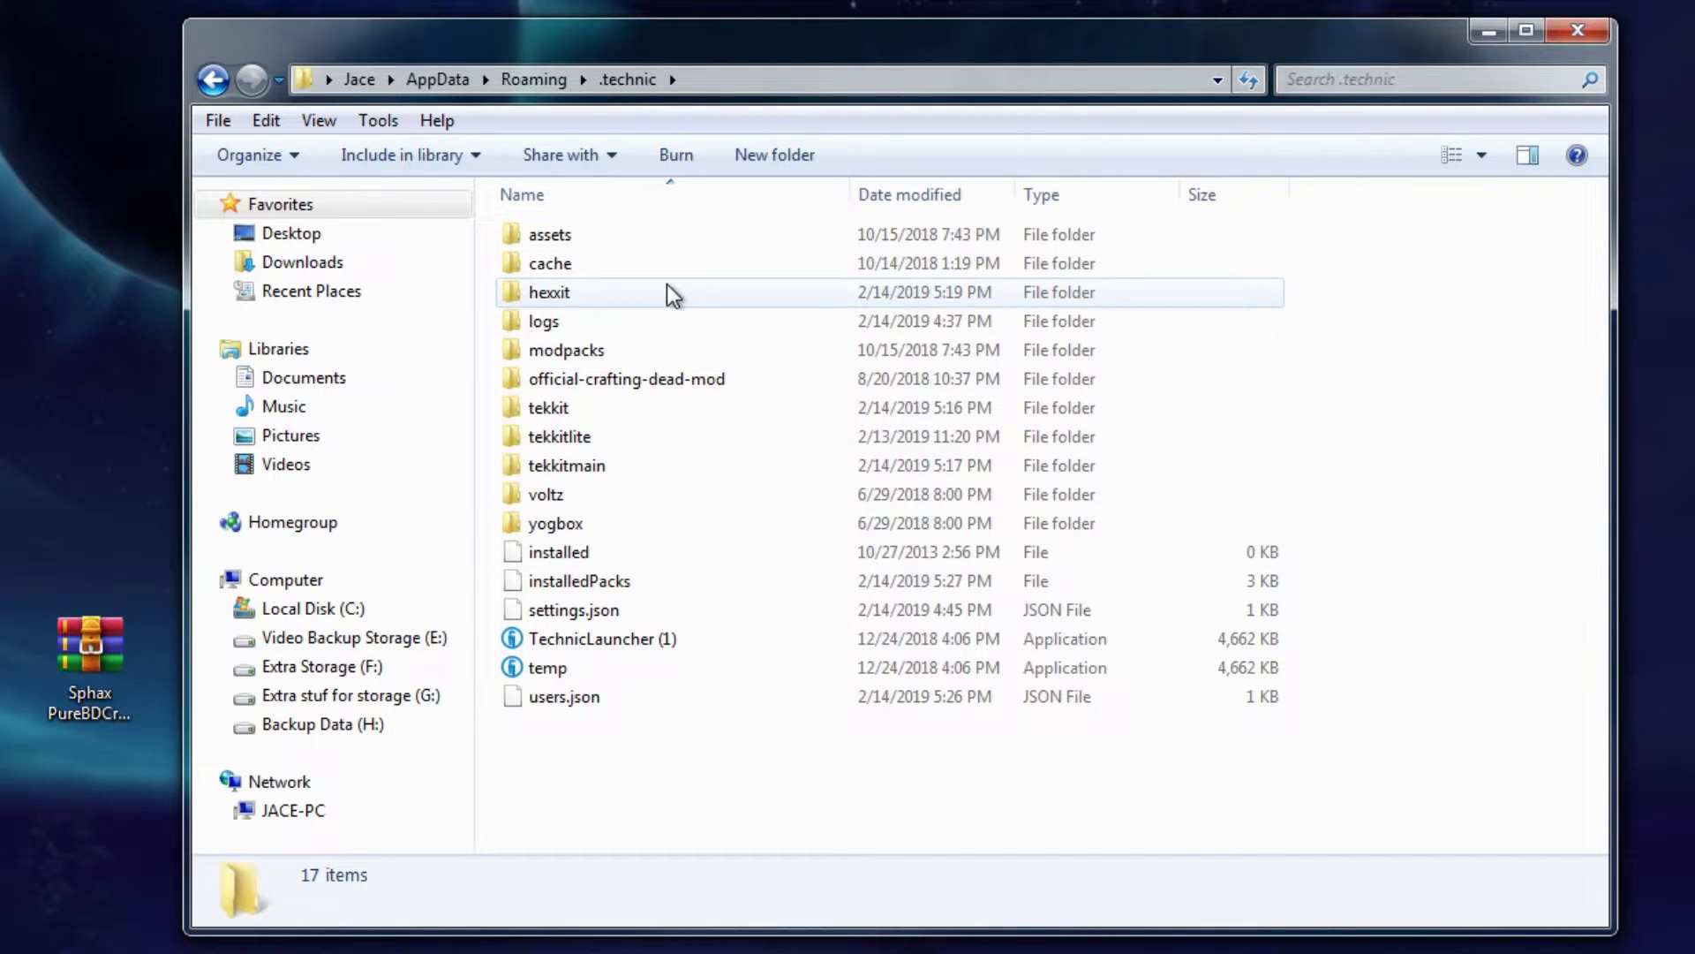
mouse_move(629, 357)
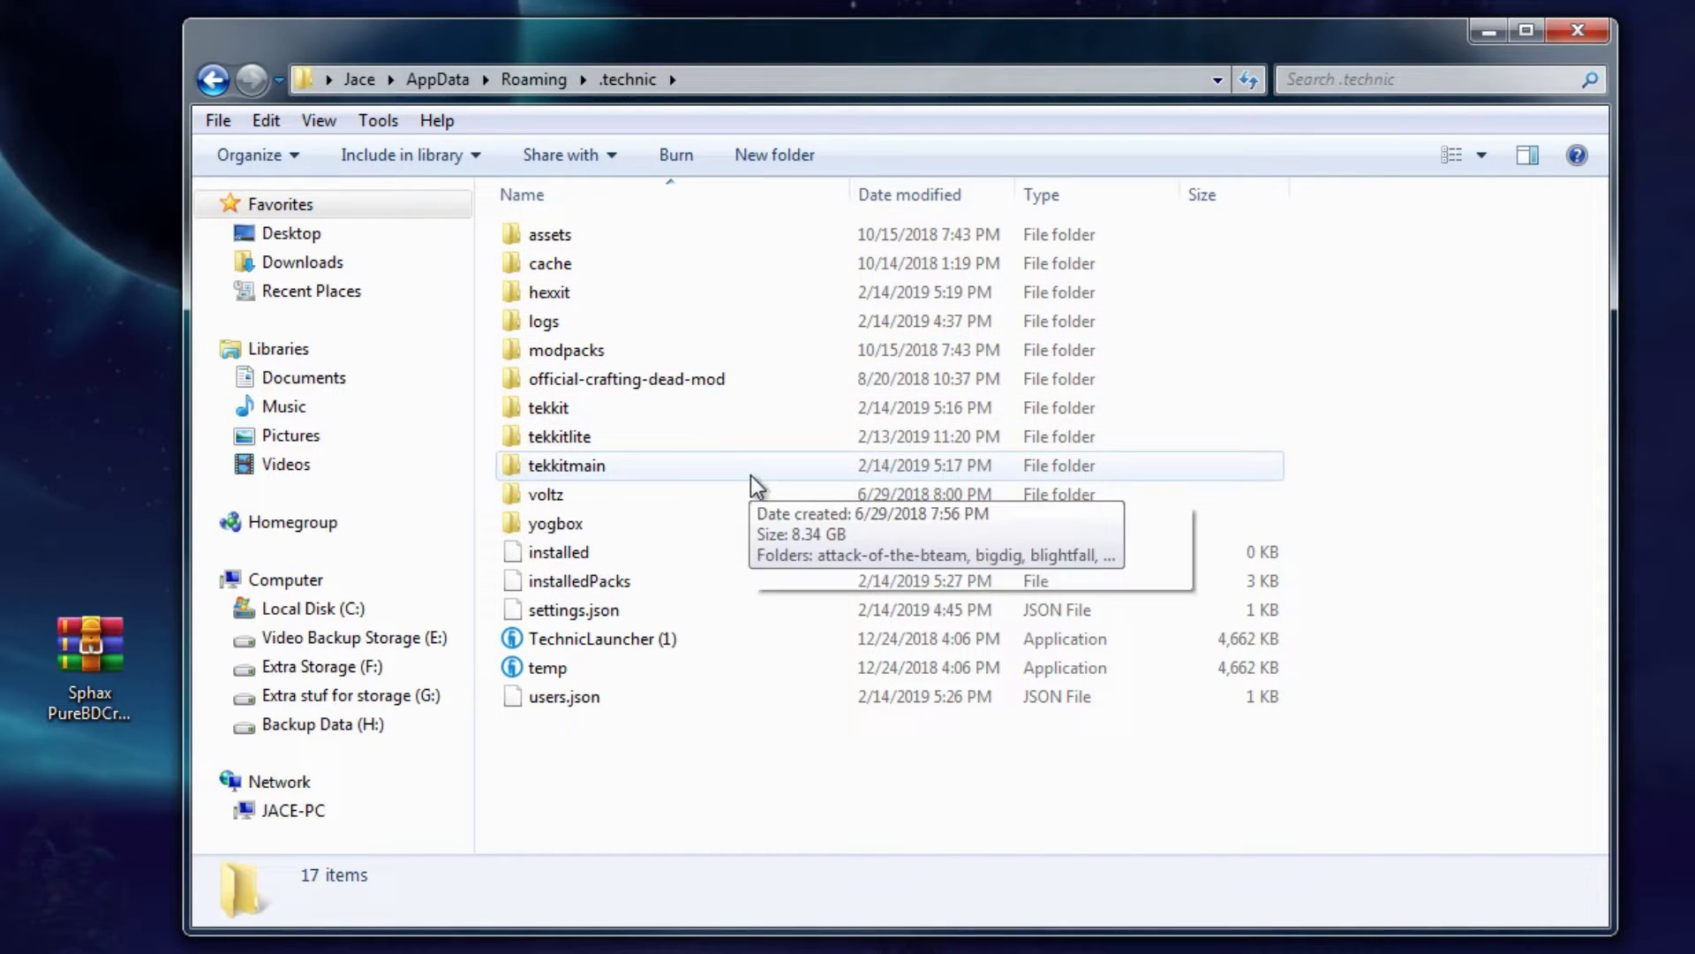
double_click(614, 446)
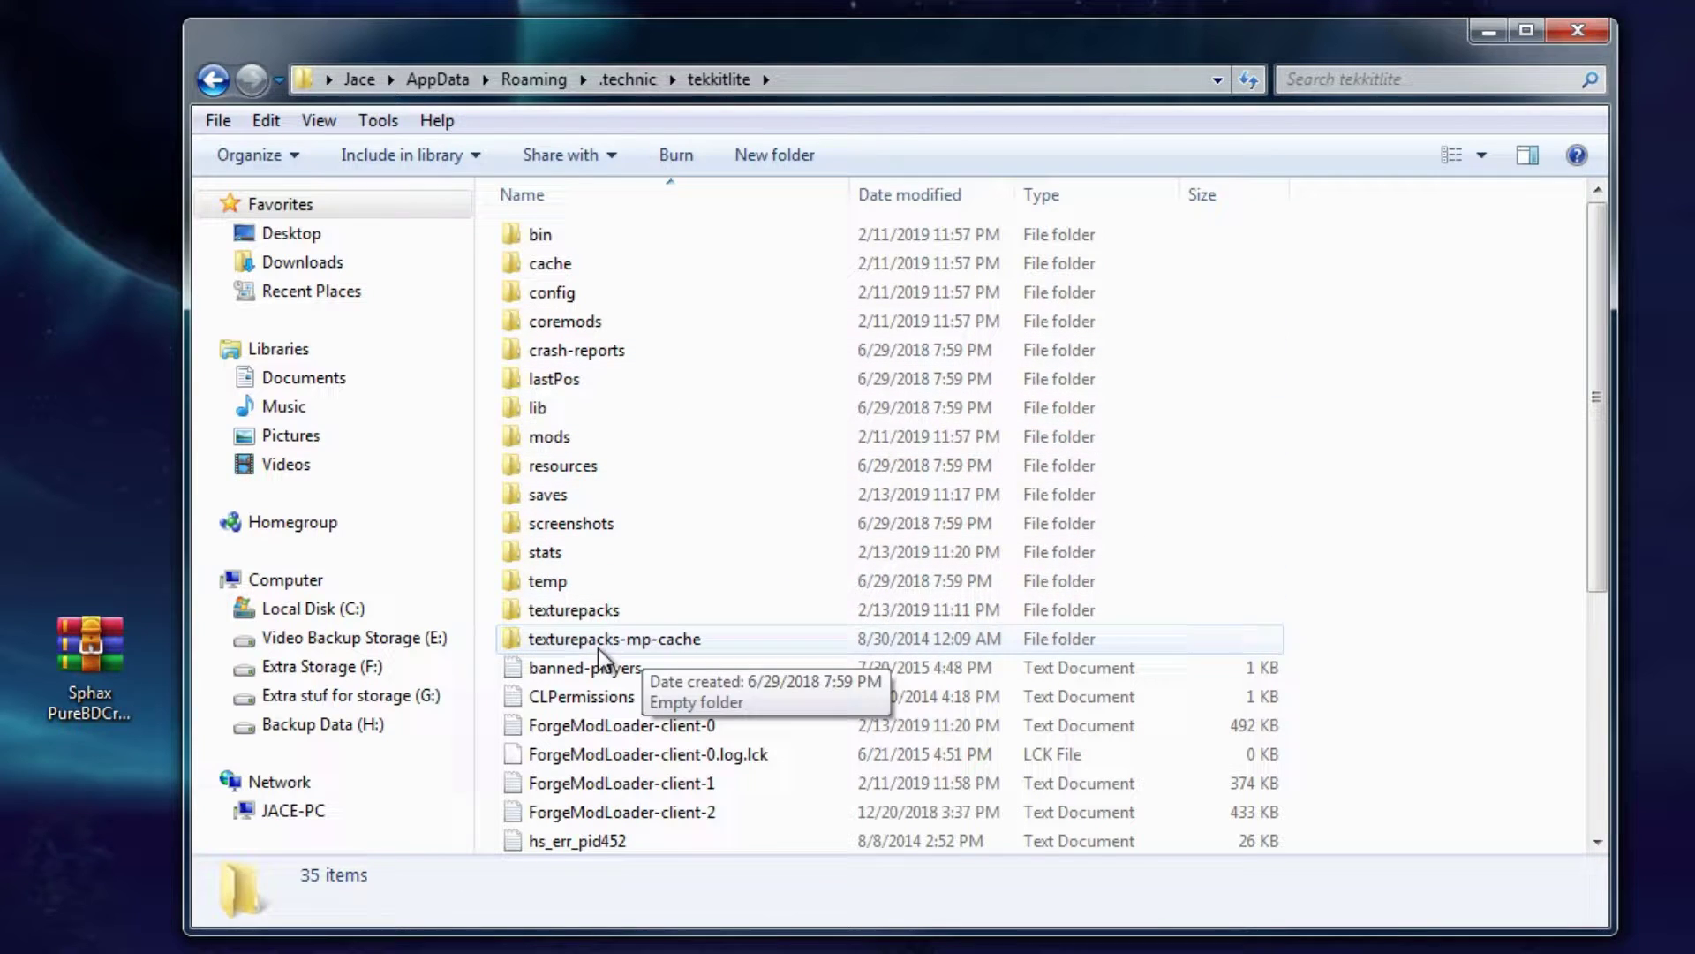
Step: Open texturepacks and confirm the Sphax PureBDCraft 128x MC14 zip is listed there
double_click(577, 616)
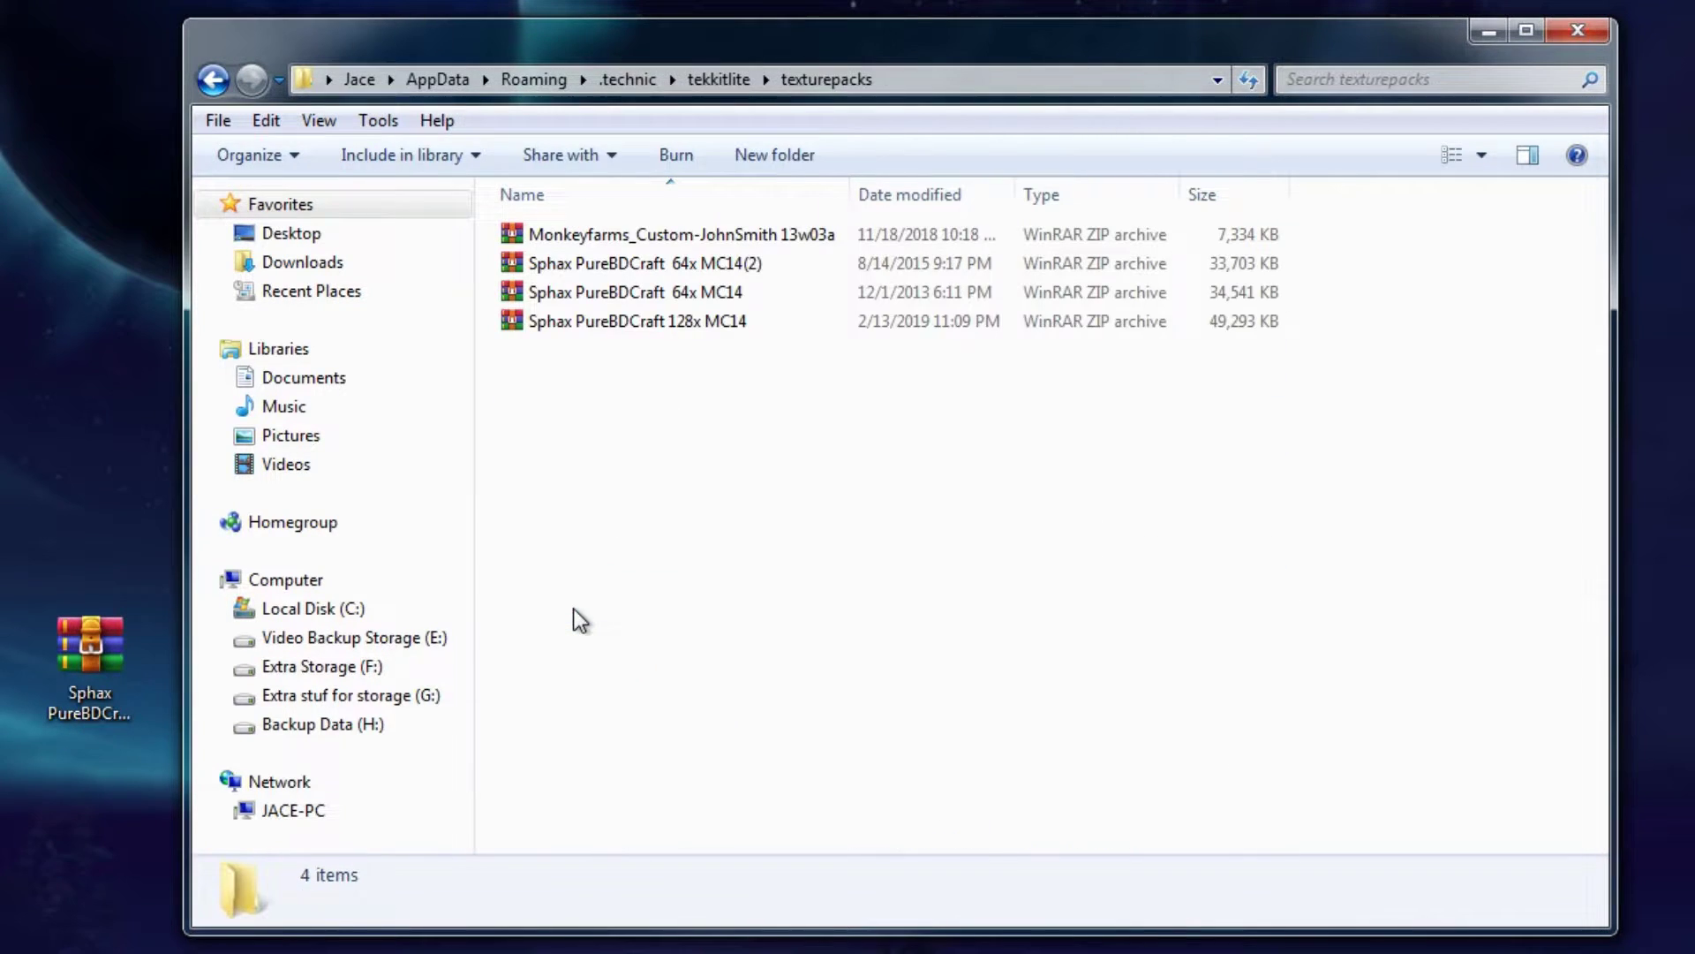
mouse_move(88, 653)
mouse_down()
mouse_move(753, 542)
mouse_move(606, 548)
mouse_move(79, 658)
mouse_up()
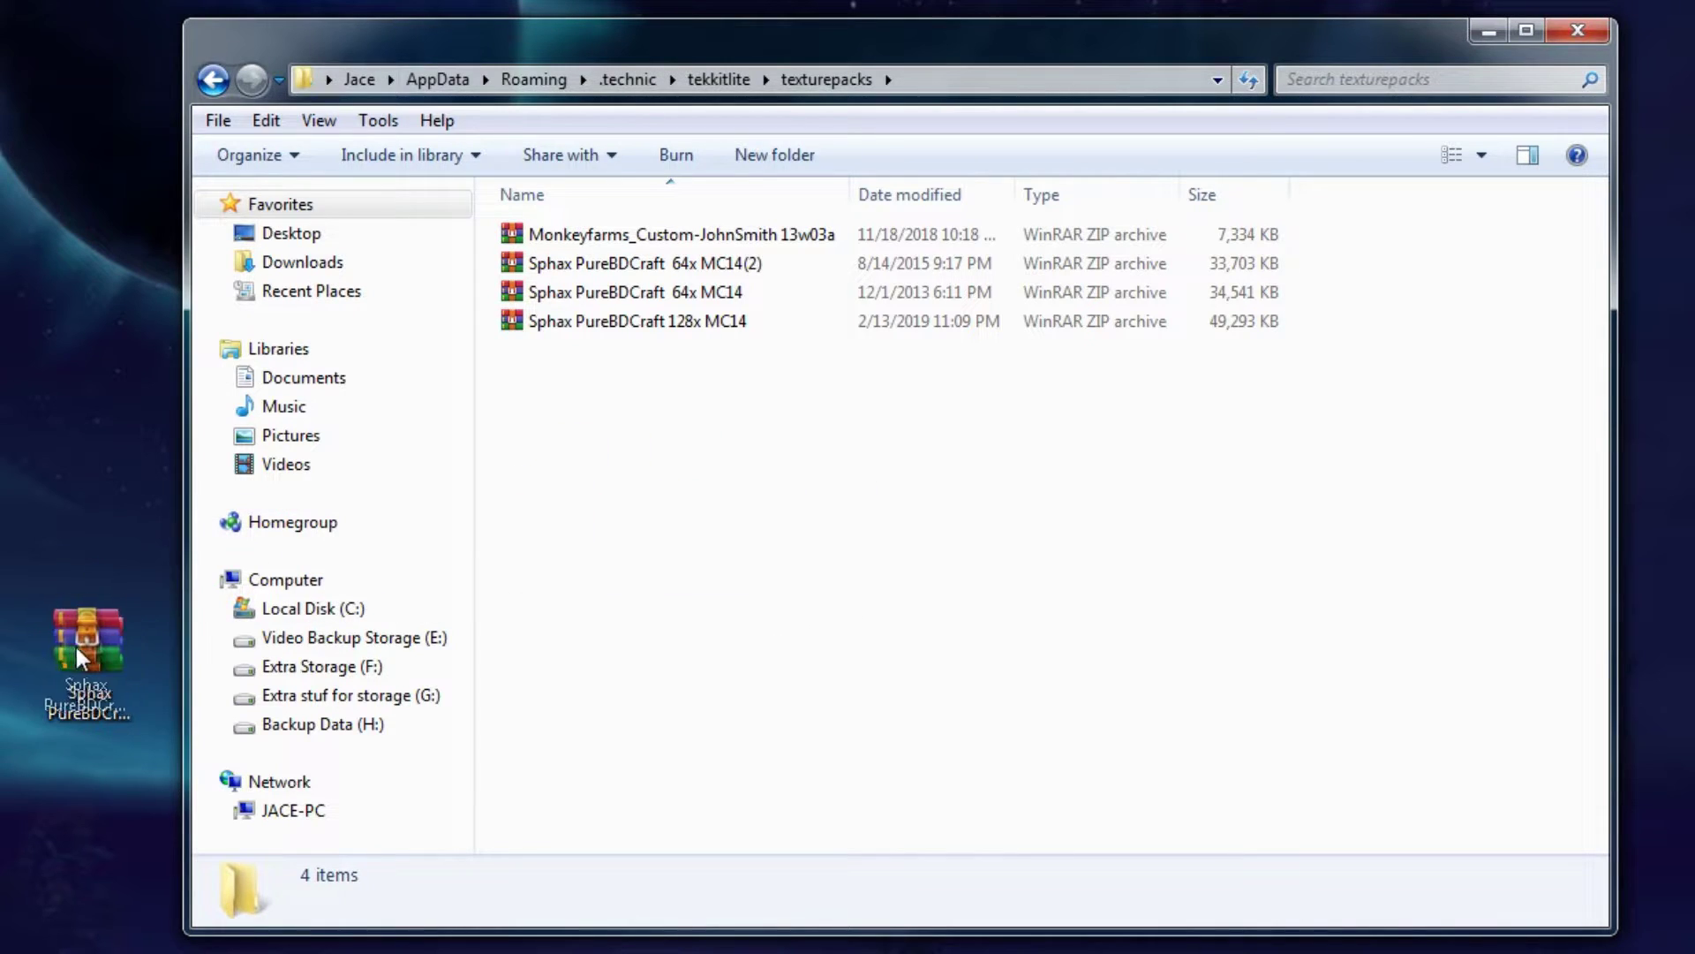
click(818, 322)
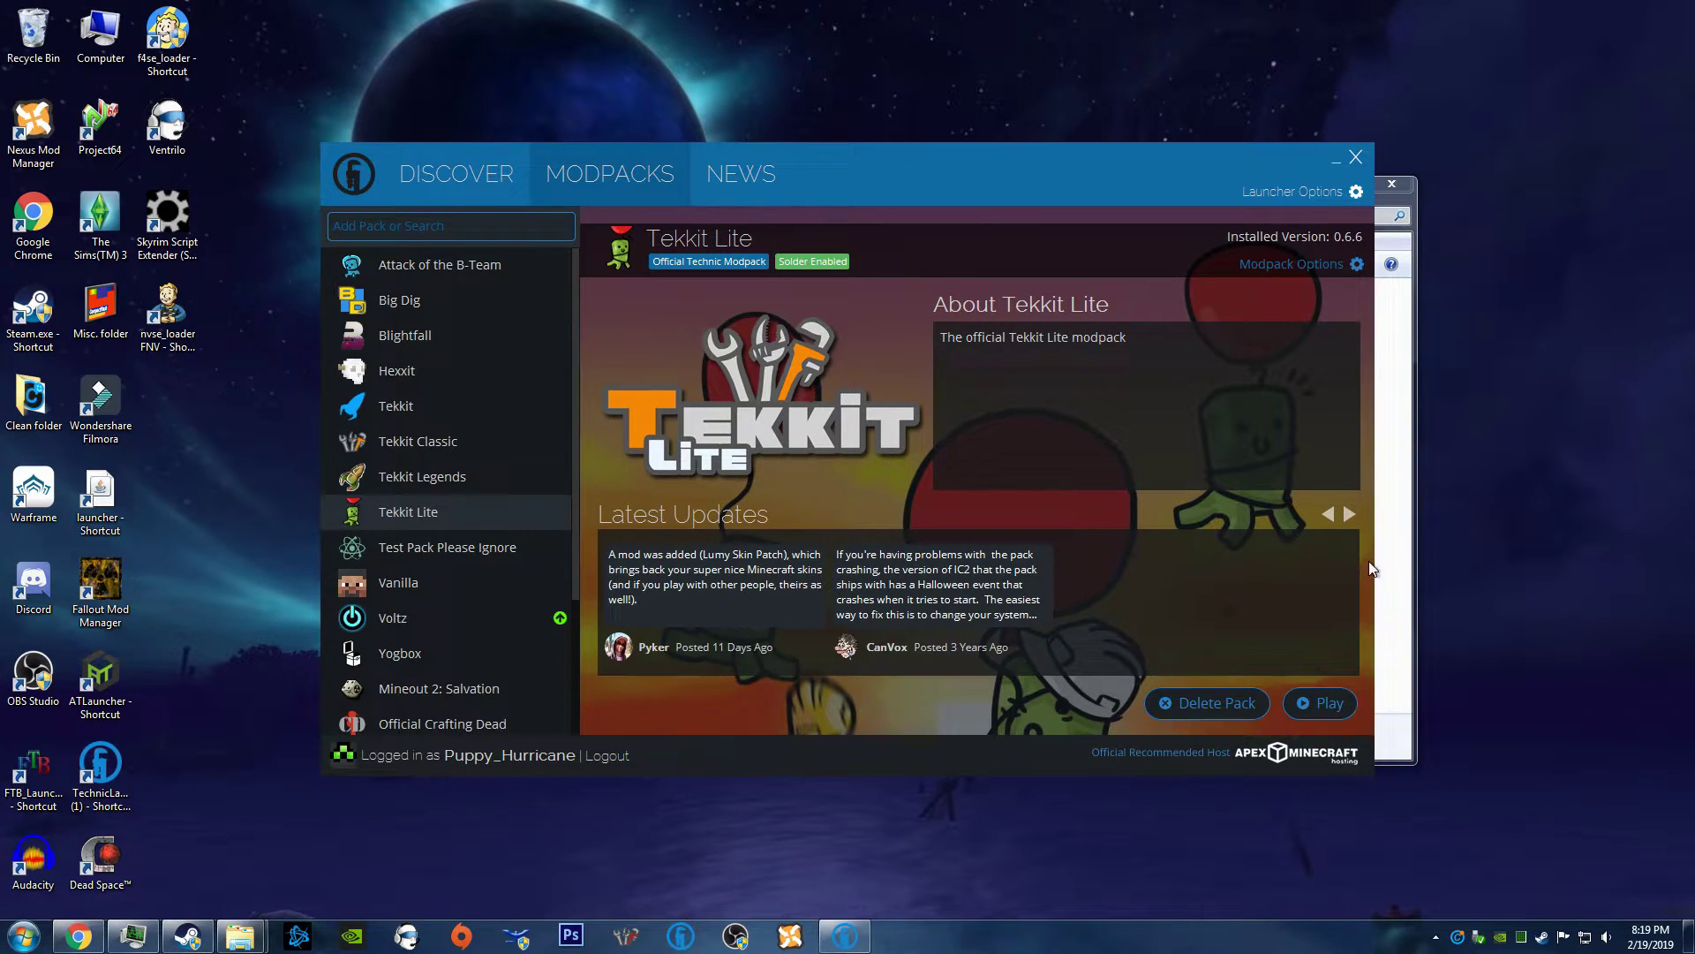
Step: Launch Tekkit Lite, close the texturepacks window, and bring the game window up full-size
click(1325, 703)
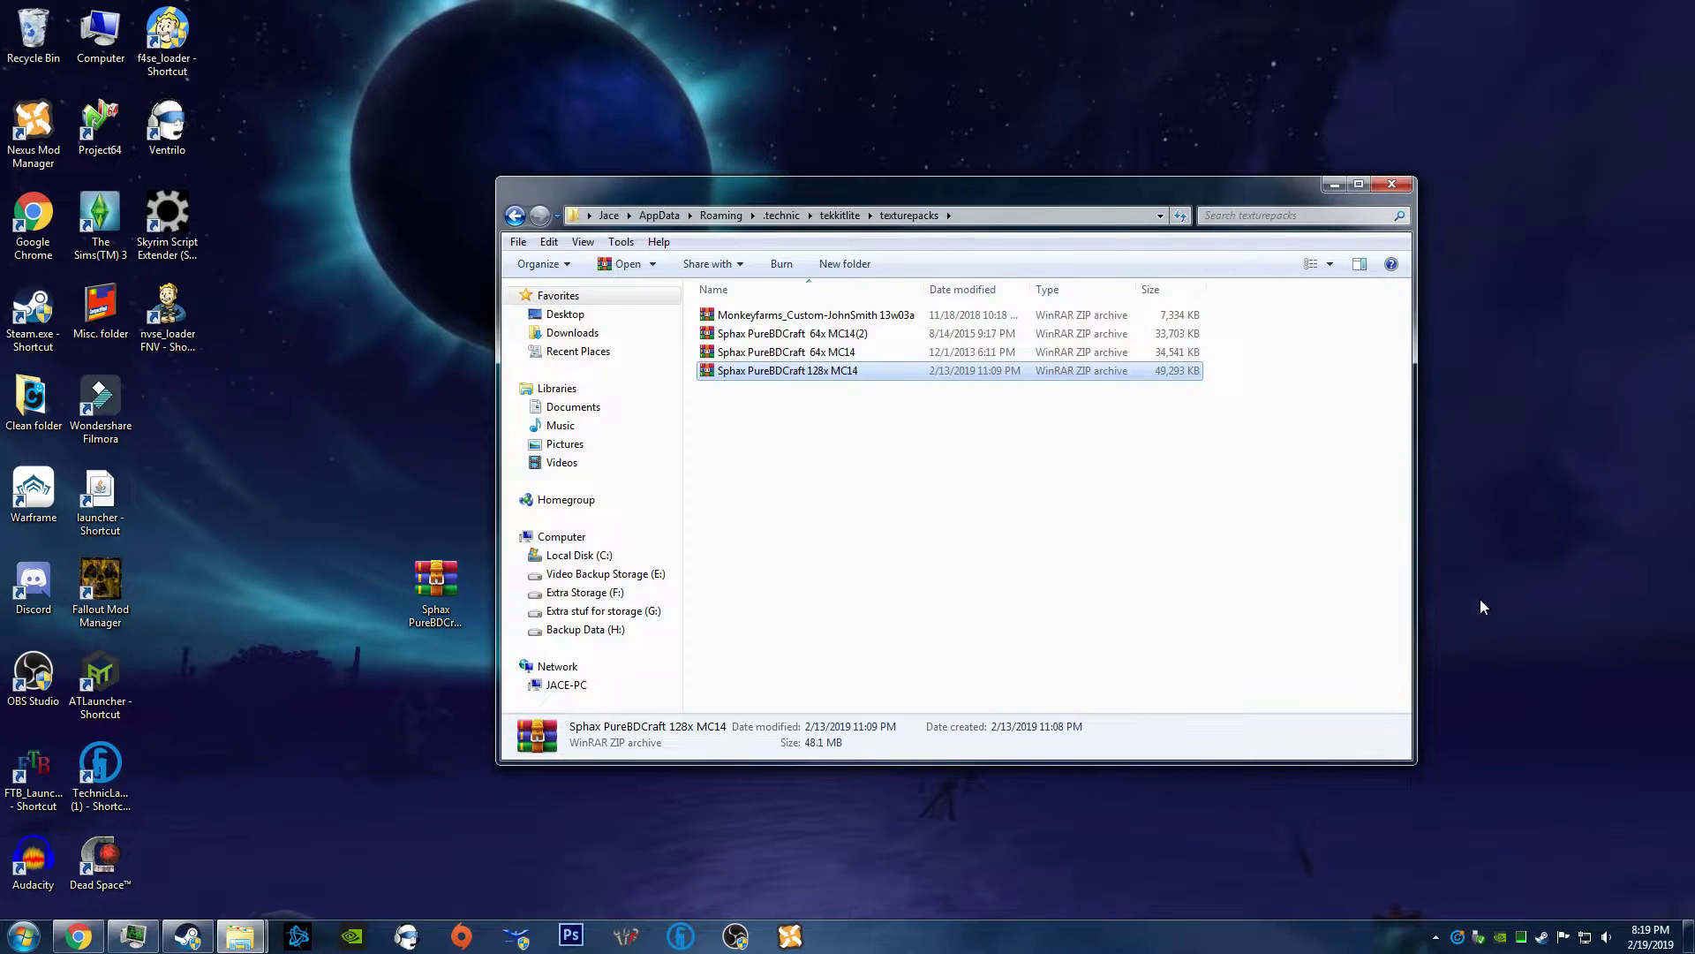
click(1402, 186)
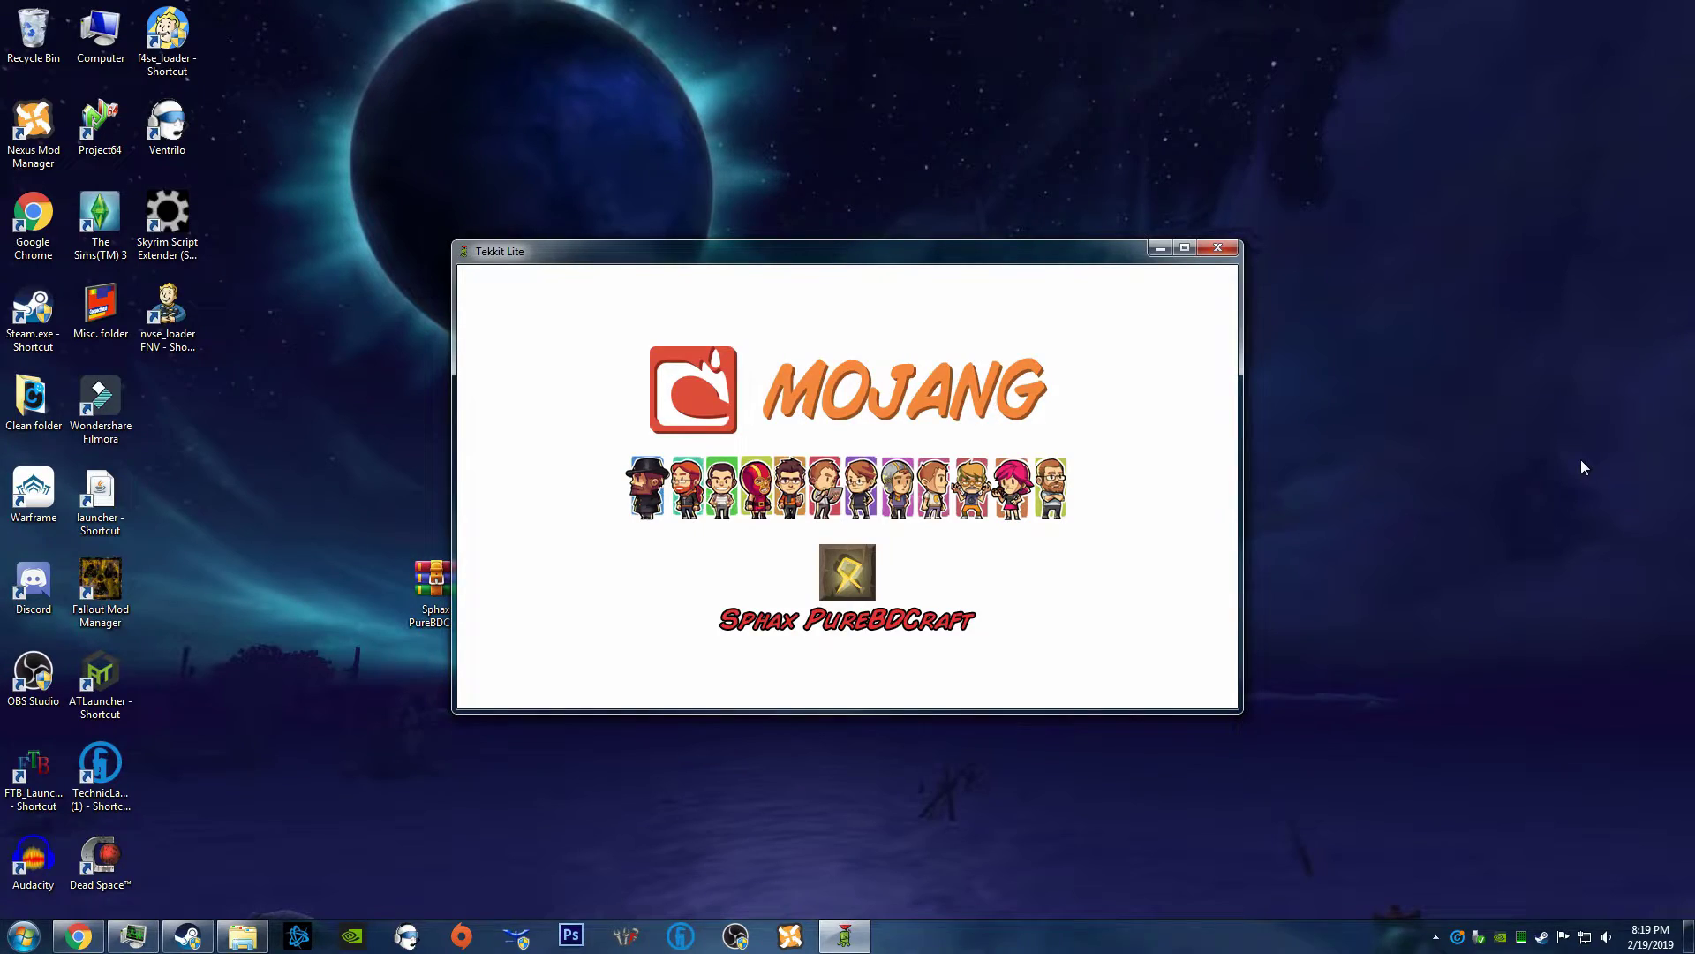
click(1185, 247)
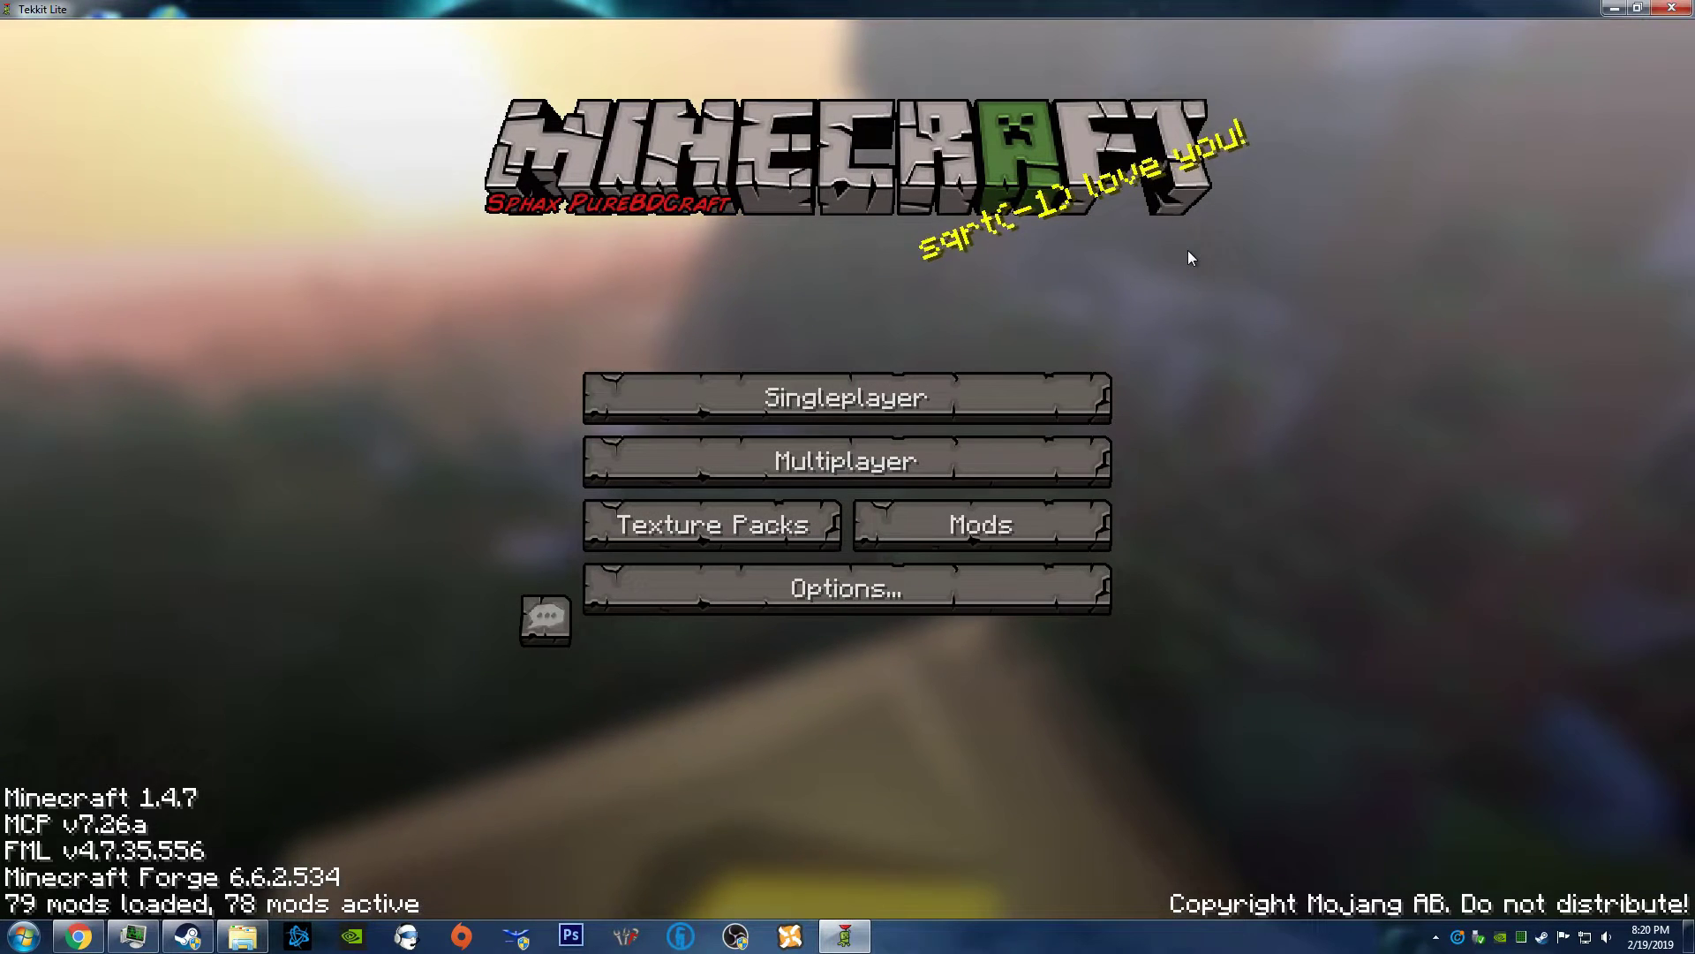
Step: Open the Texture Packs list from the Minecraft title screen
click(710, 532)
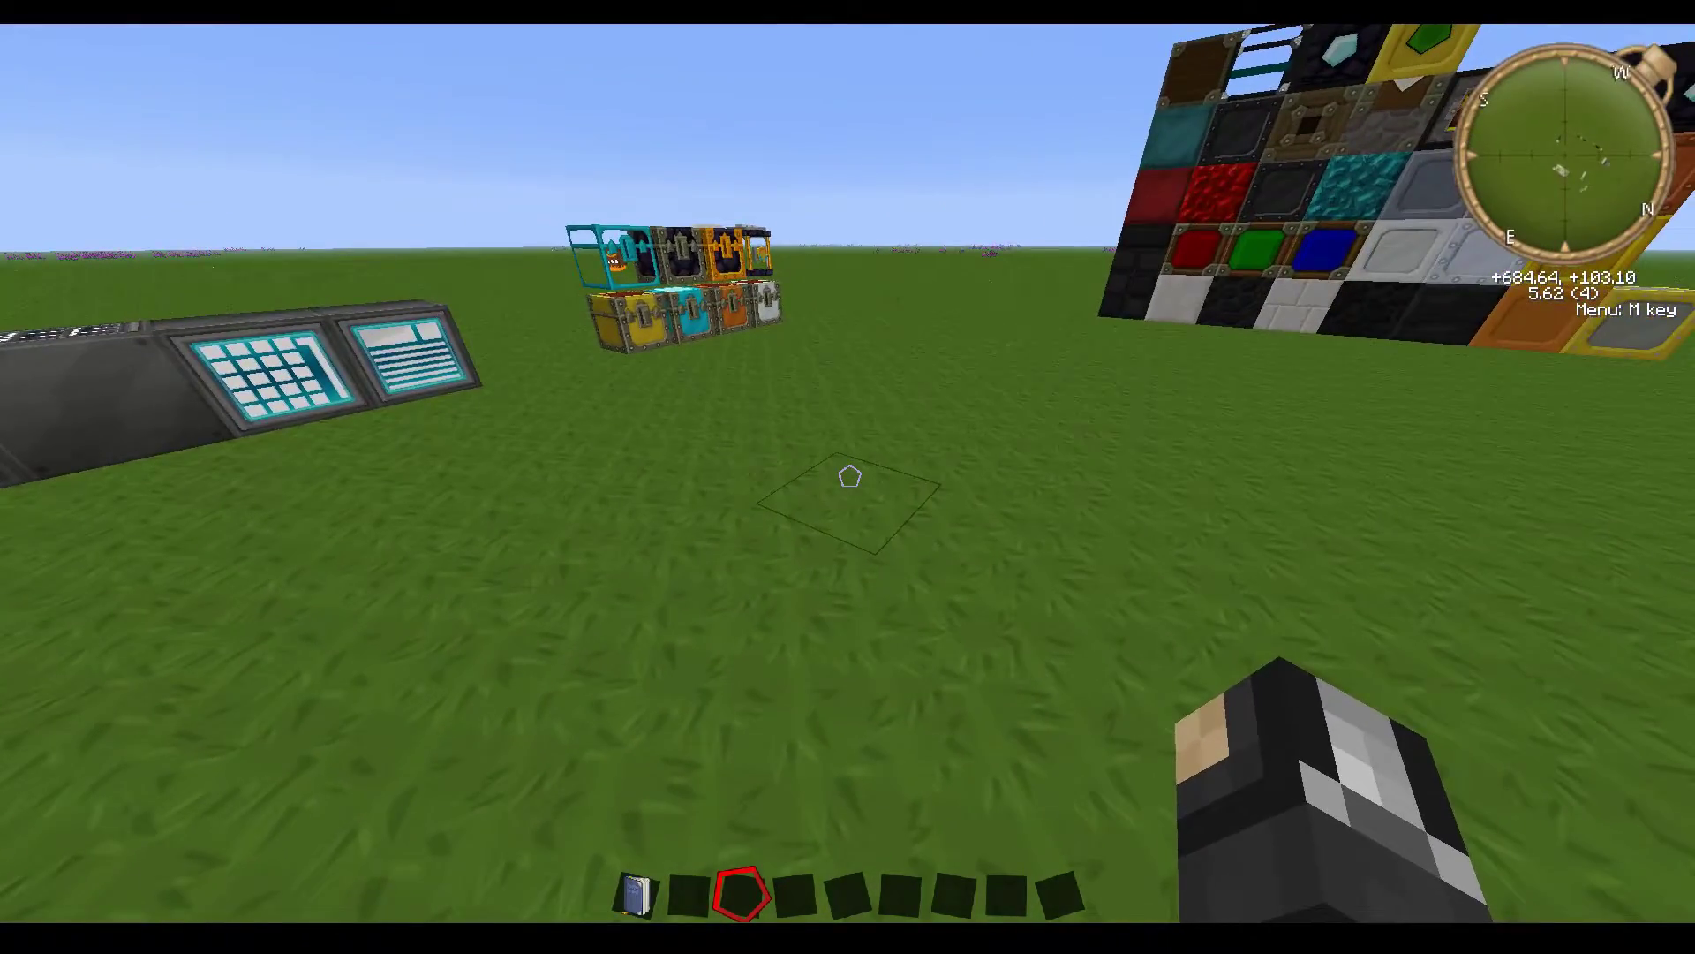
Step: Fly past the textured chests and over the machine-block wall to view the whole grid
key(d)
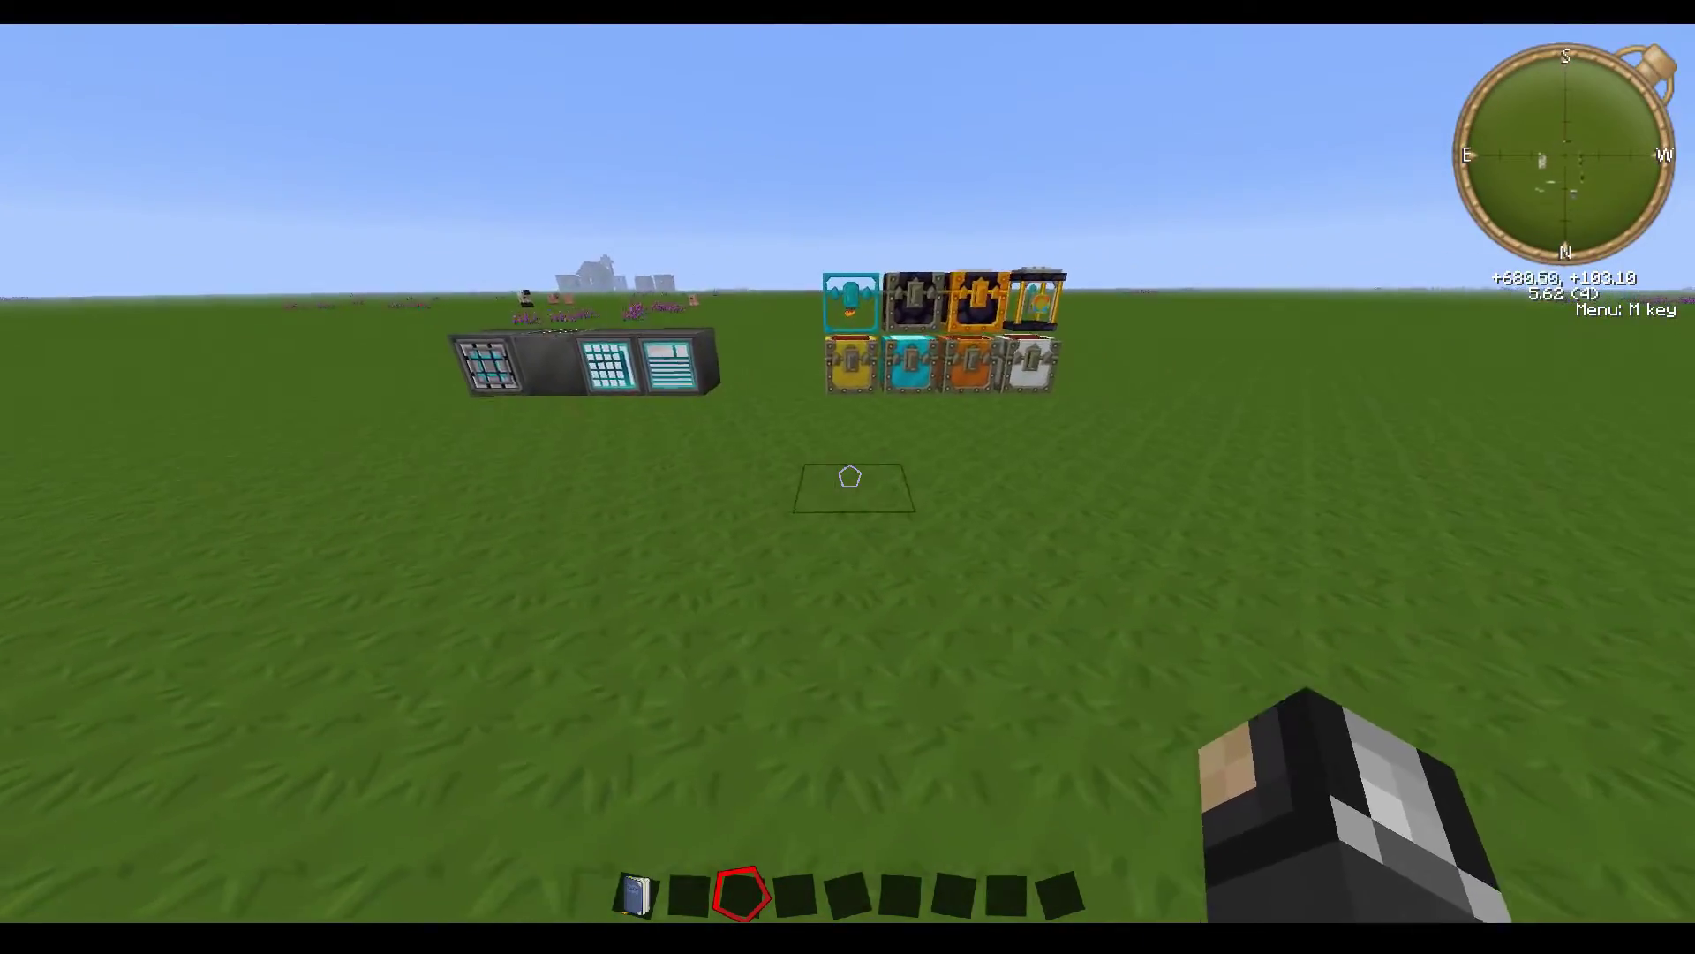
key(w)
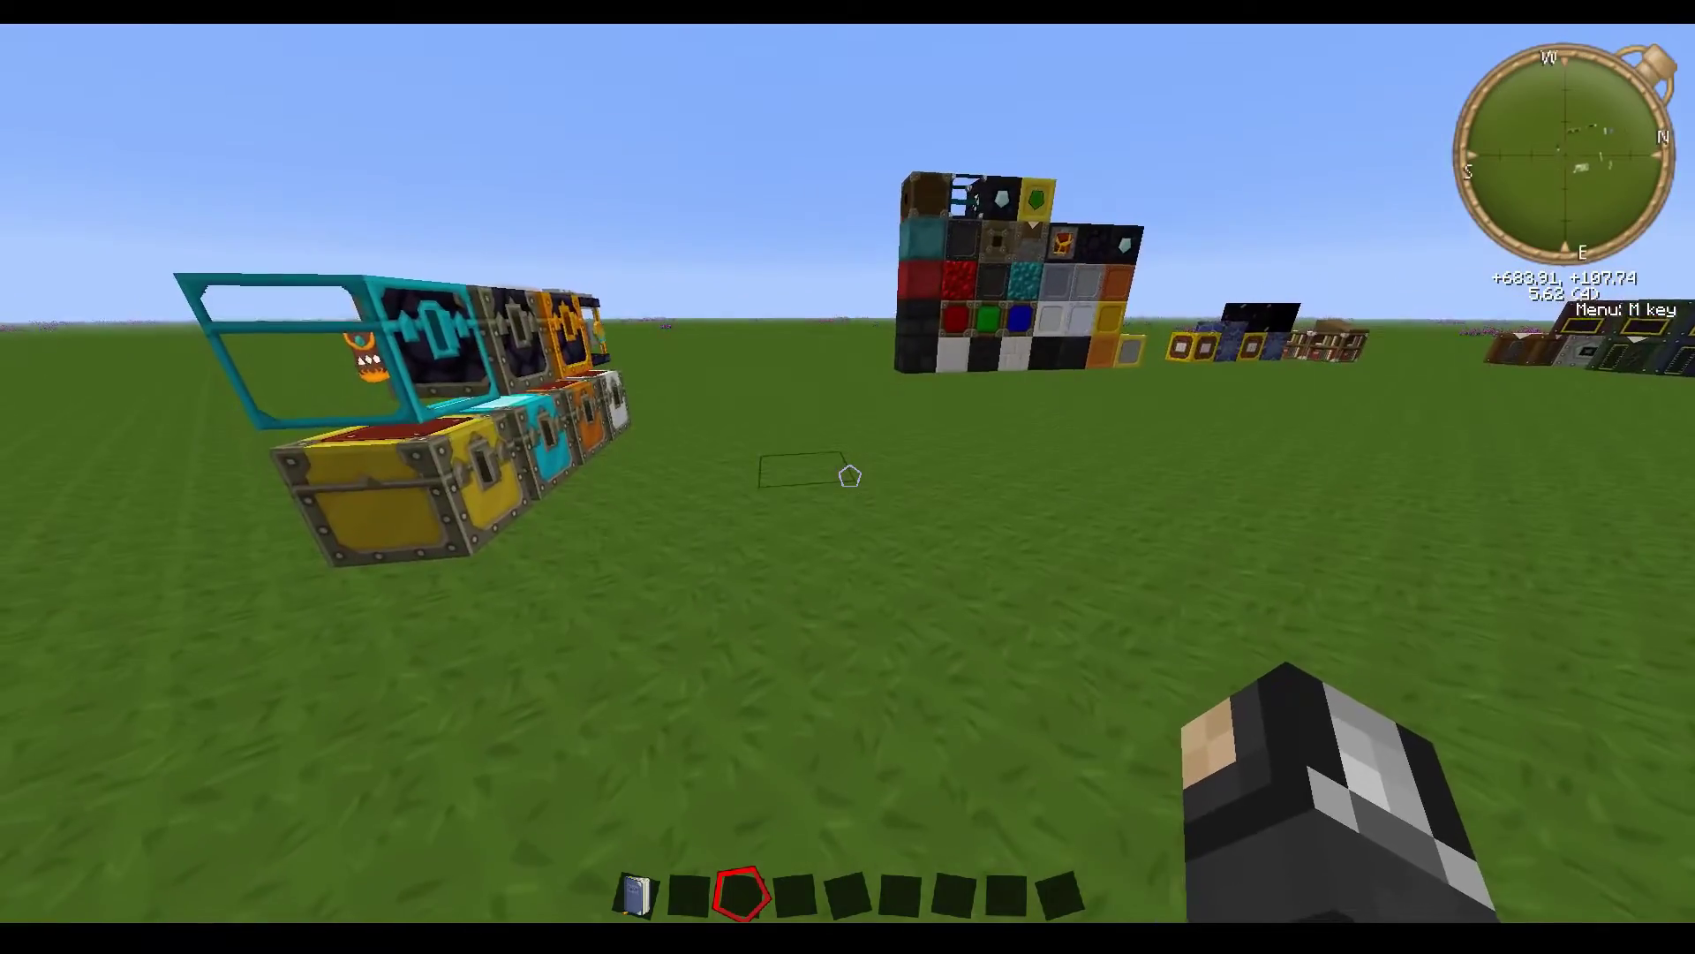
key(w)
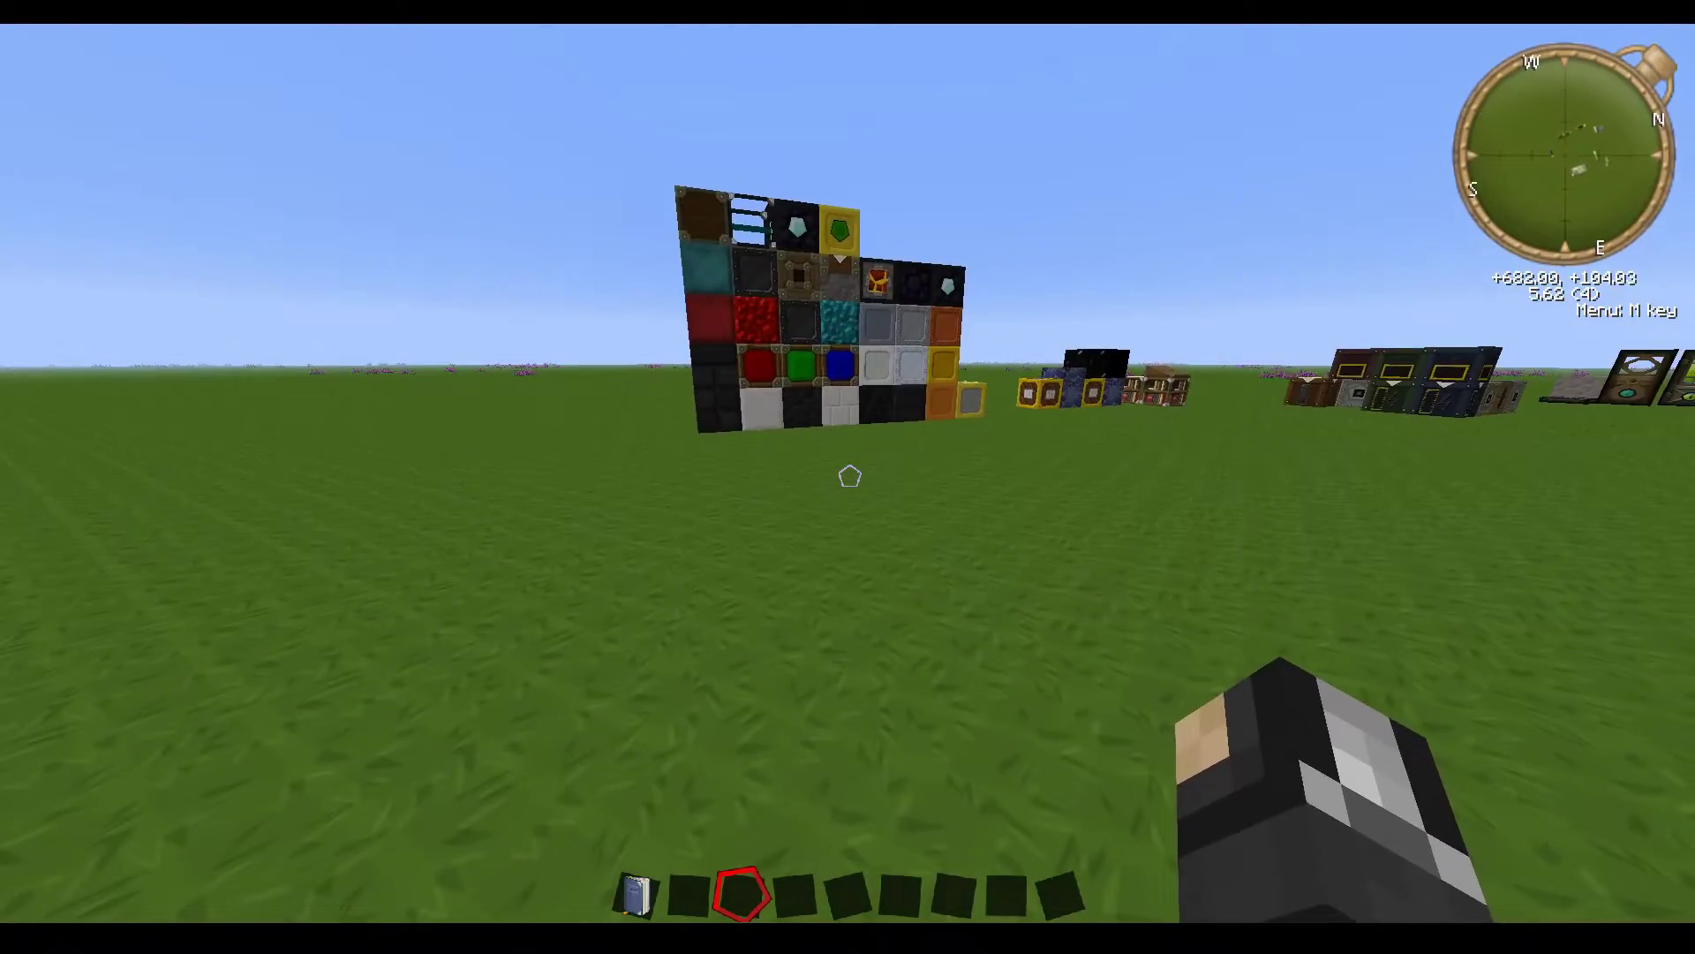
key(d)
key(w)
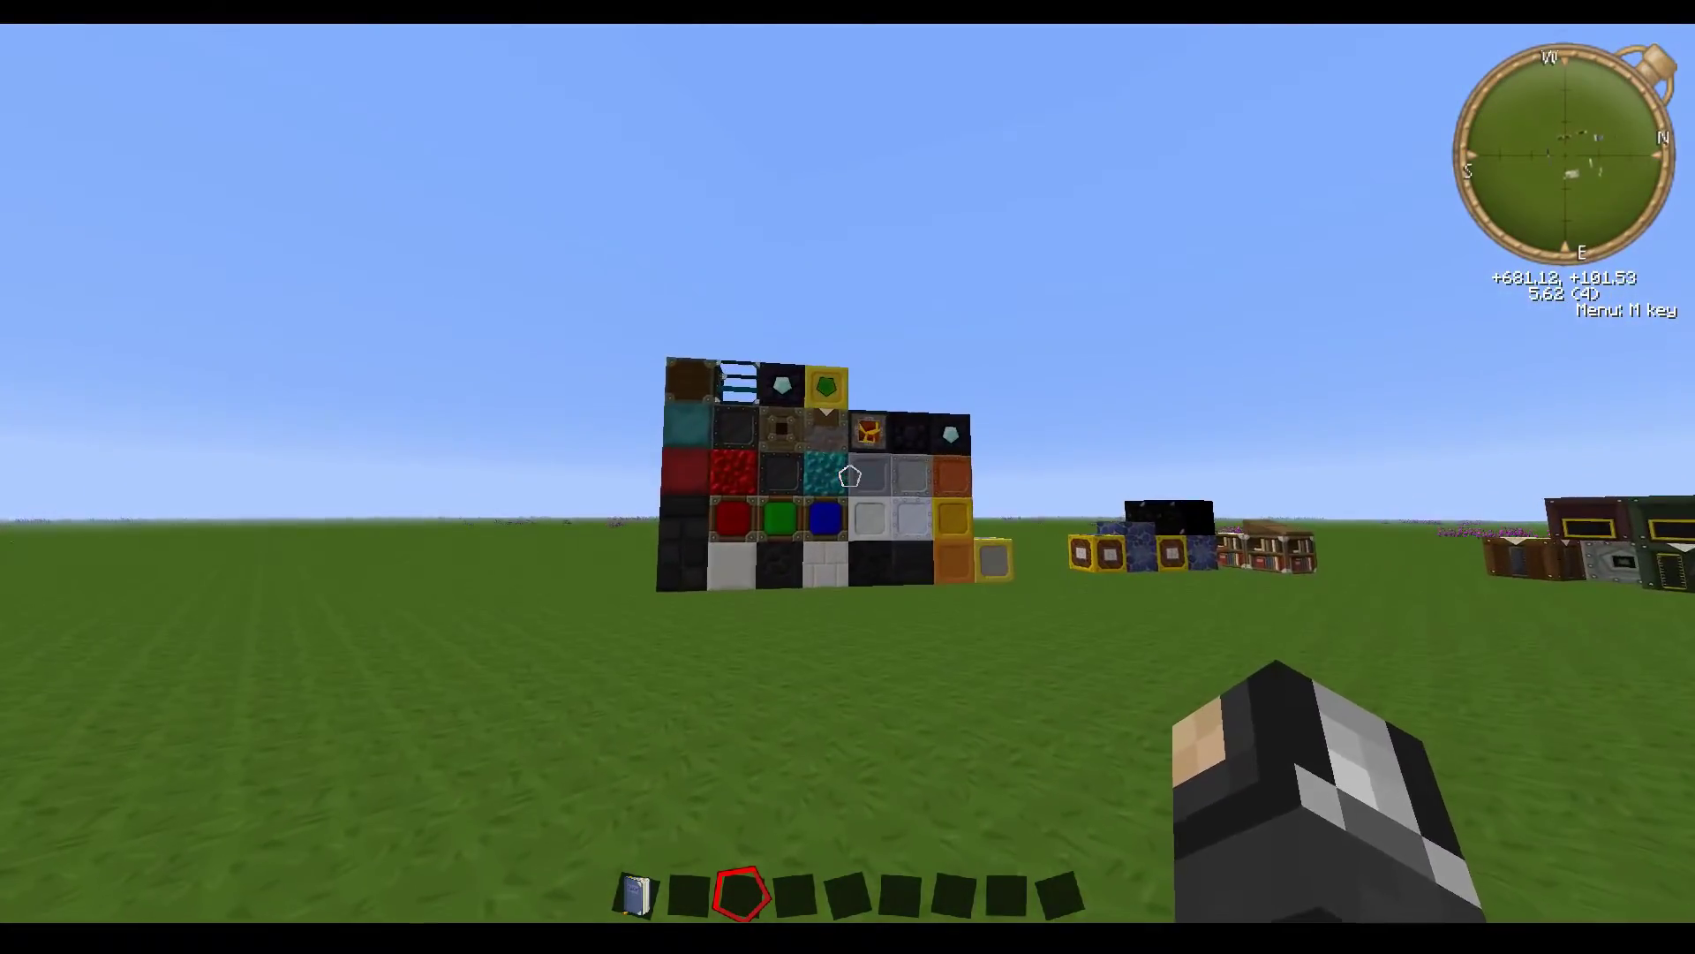
key(w)
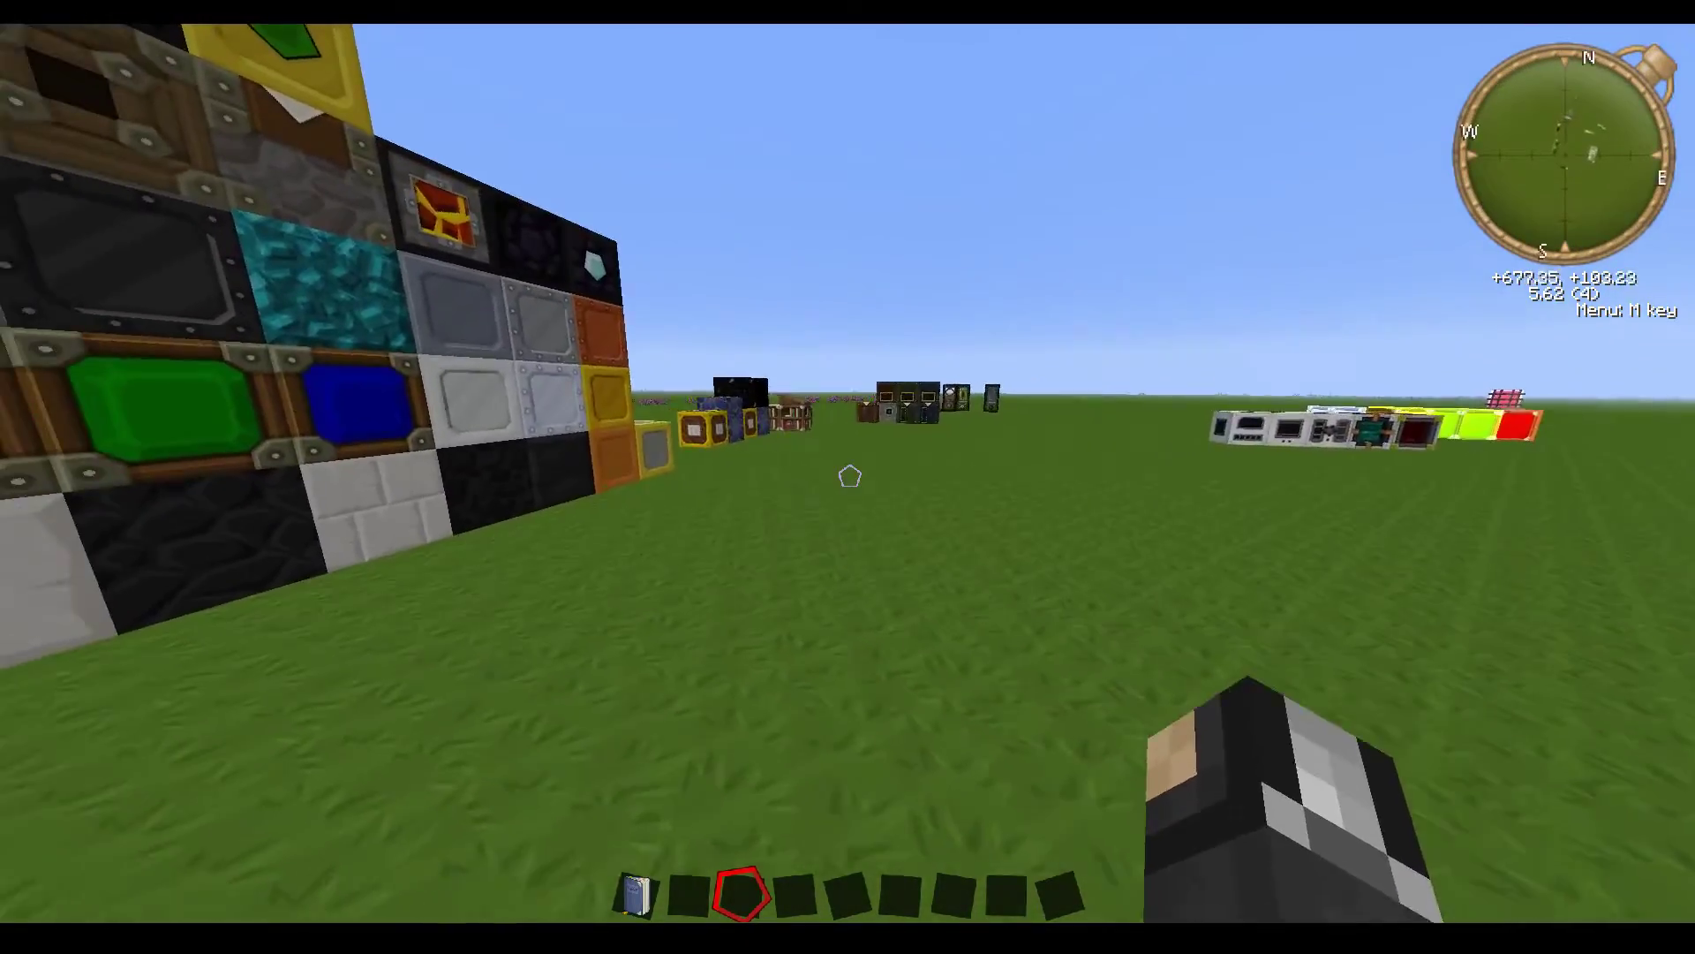
key(w)
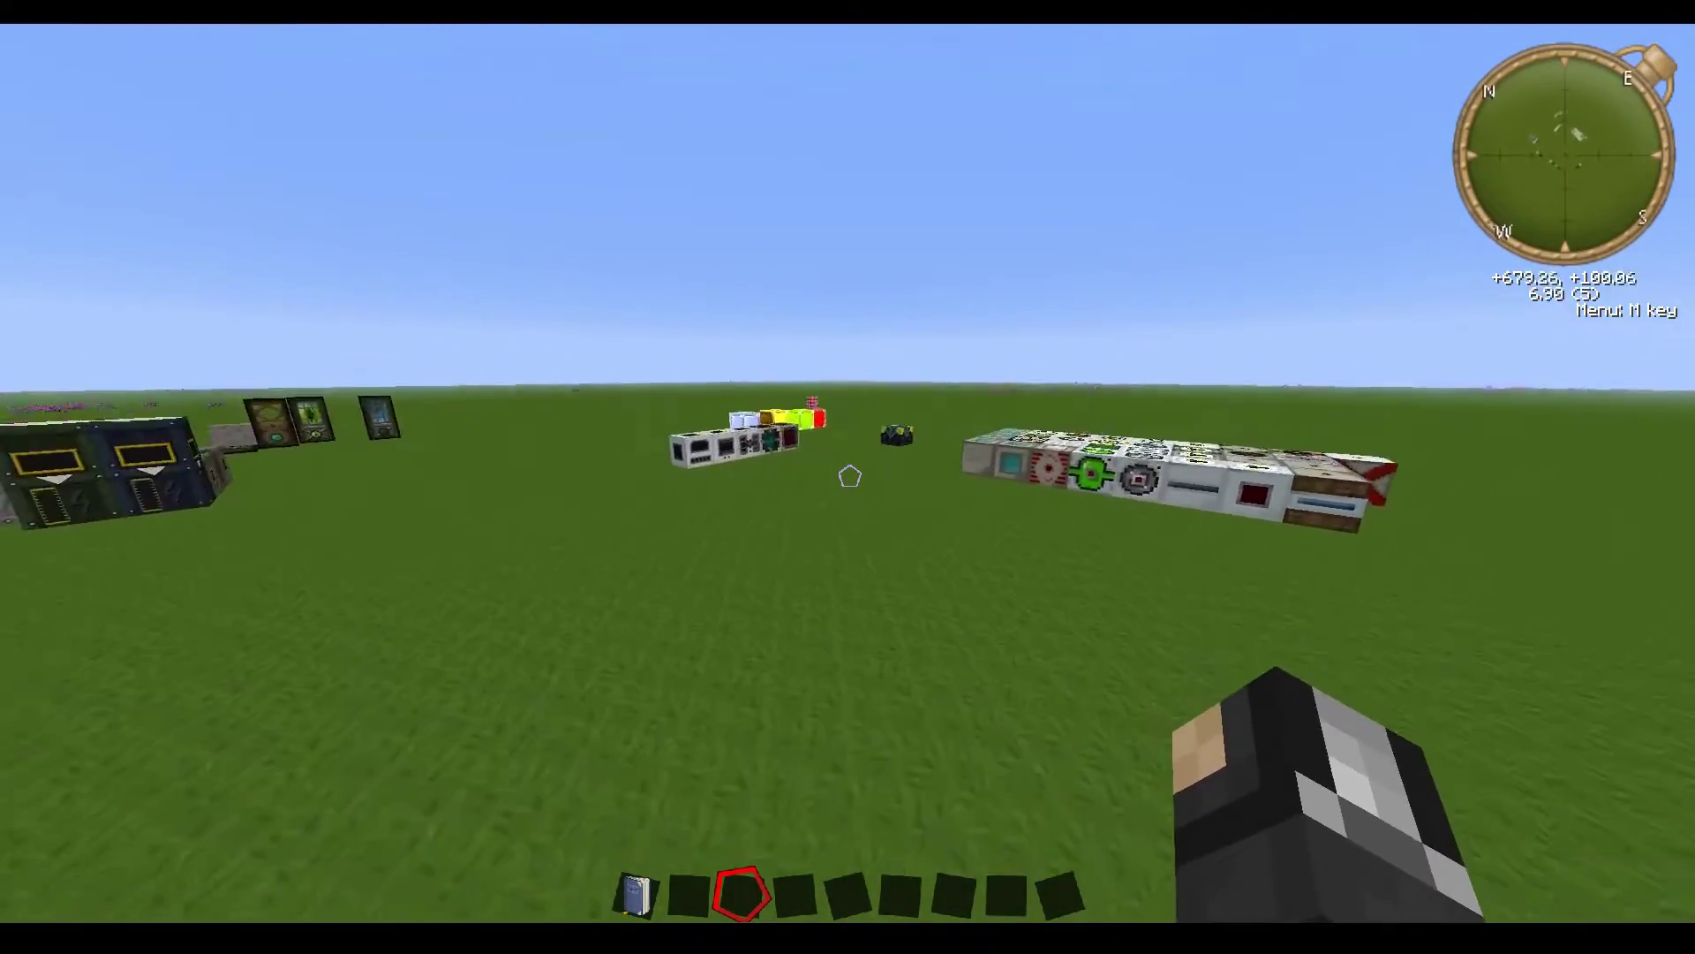
key(w)
key(space)
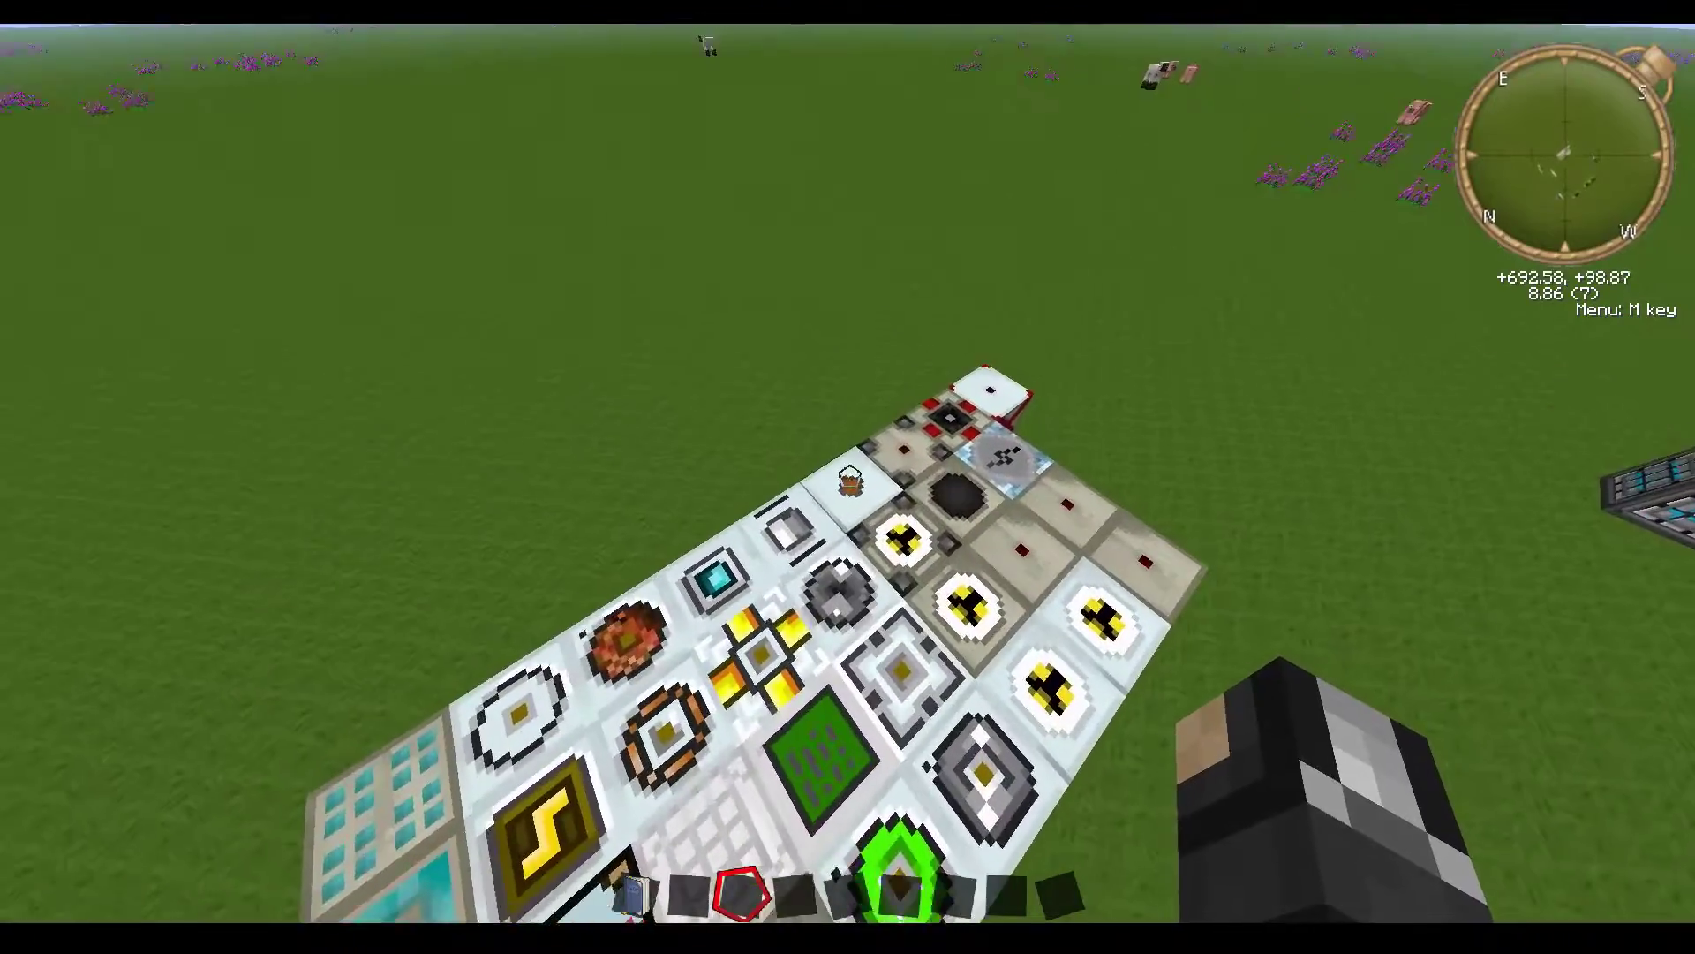
key(s)
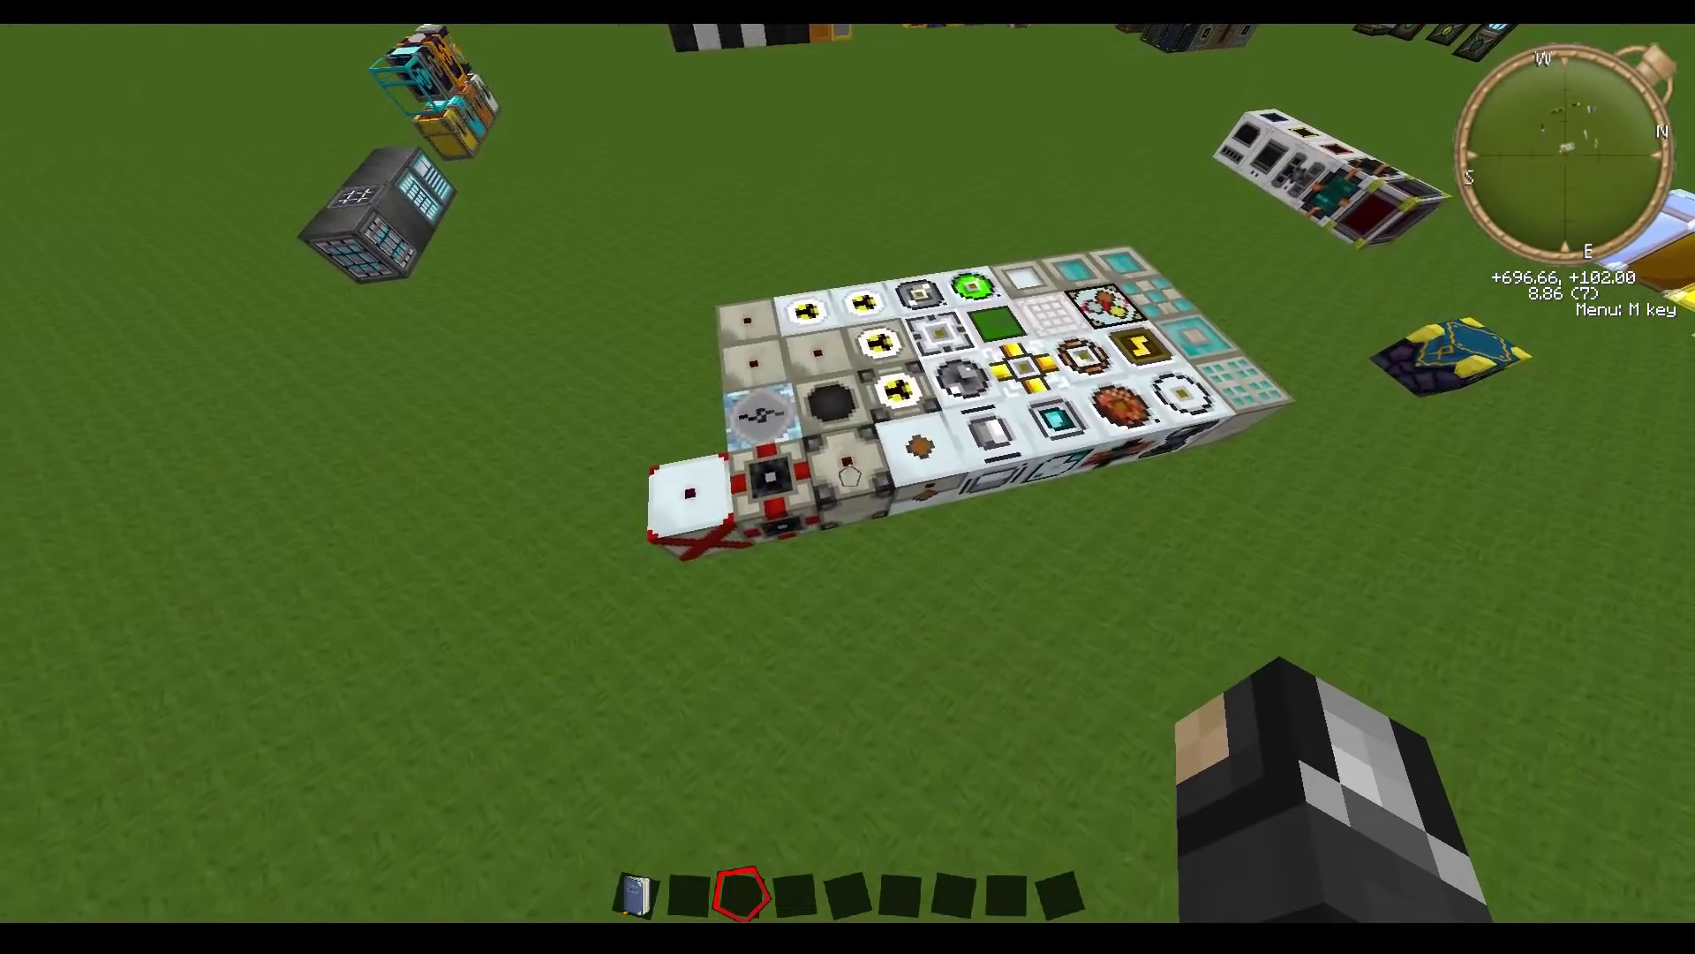
Step: Fly forward over the machine blocks, lining up a straight view of the grid
key(d)
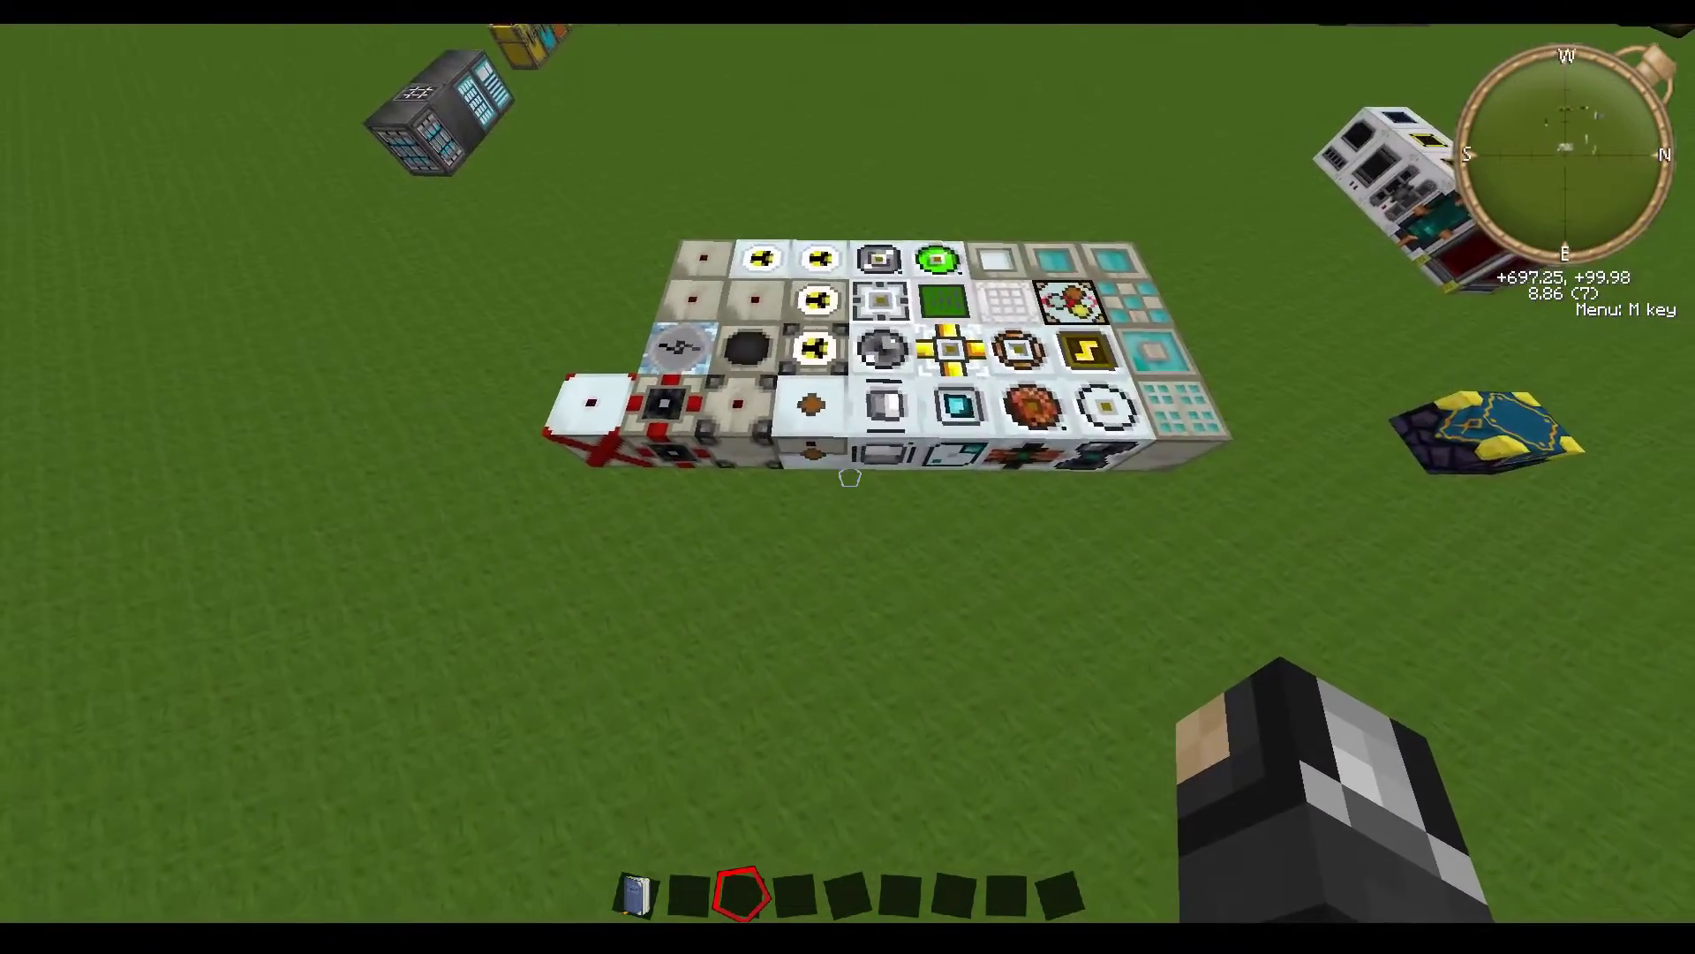
key(w)
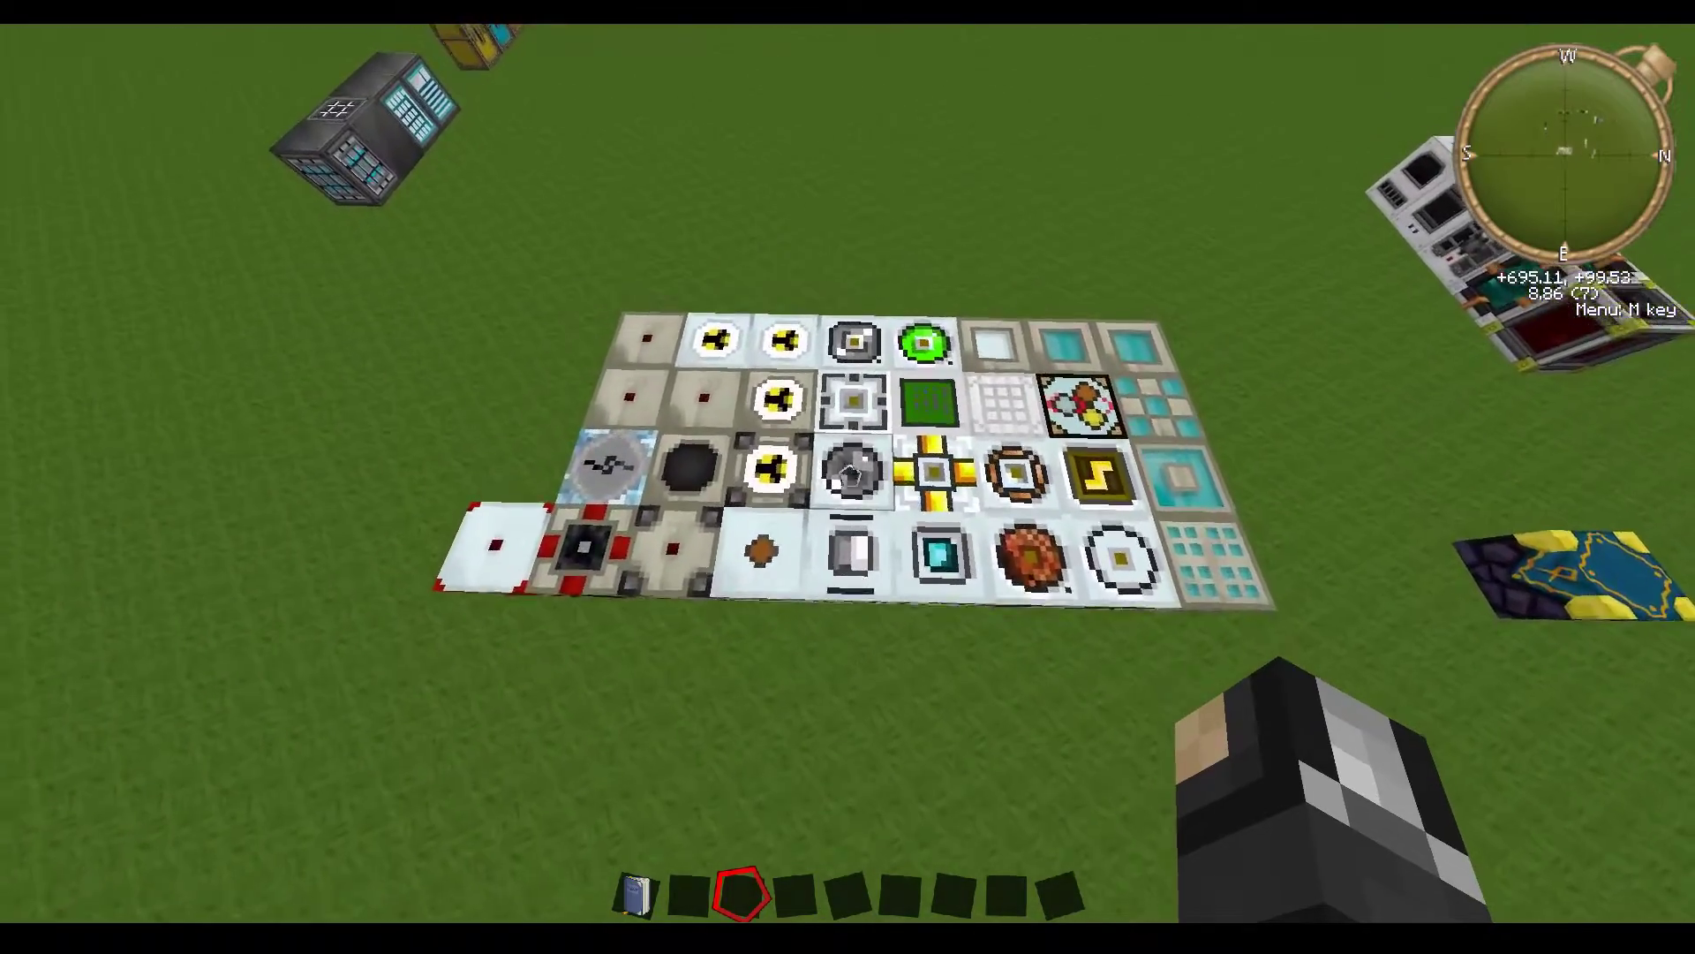
key(a)
key(d)
key(w)
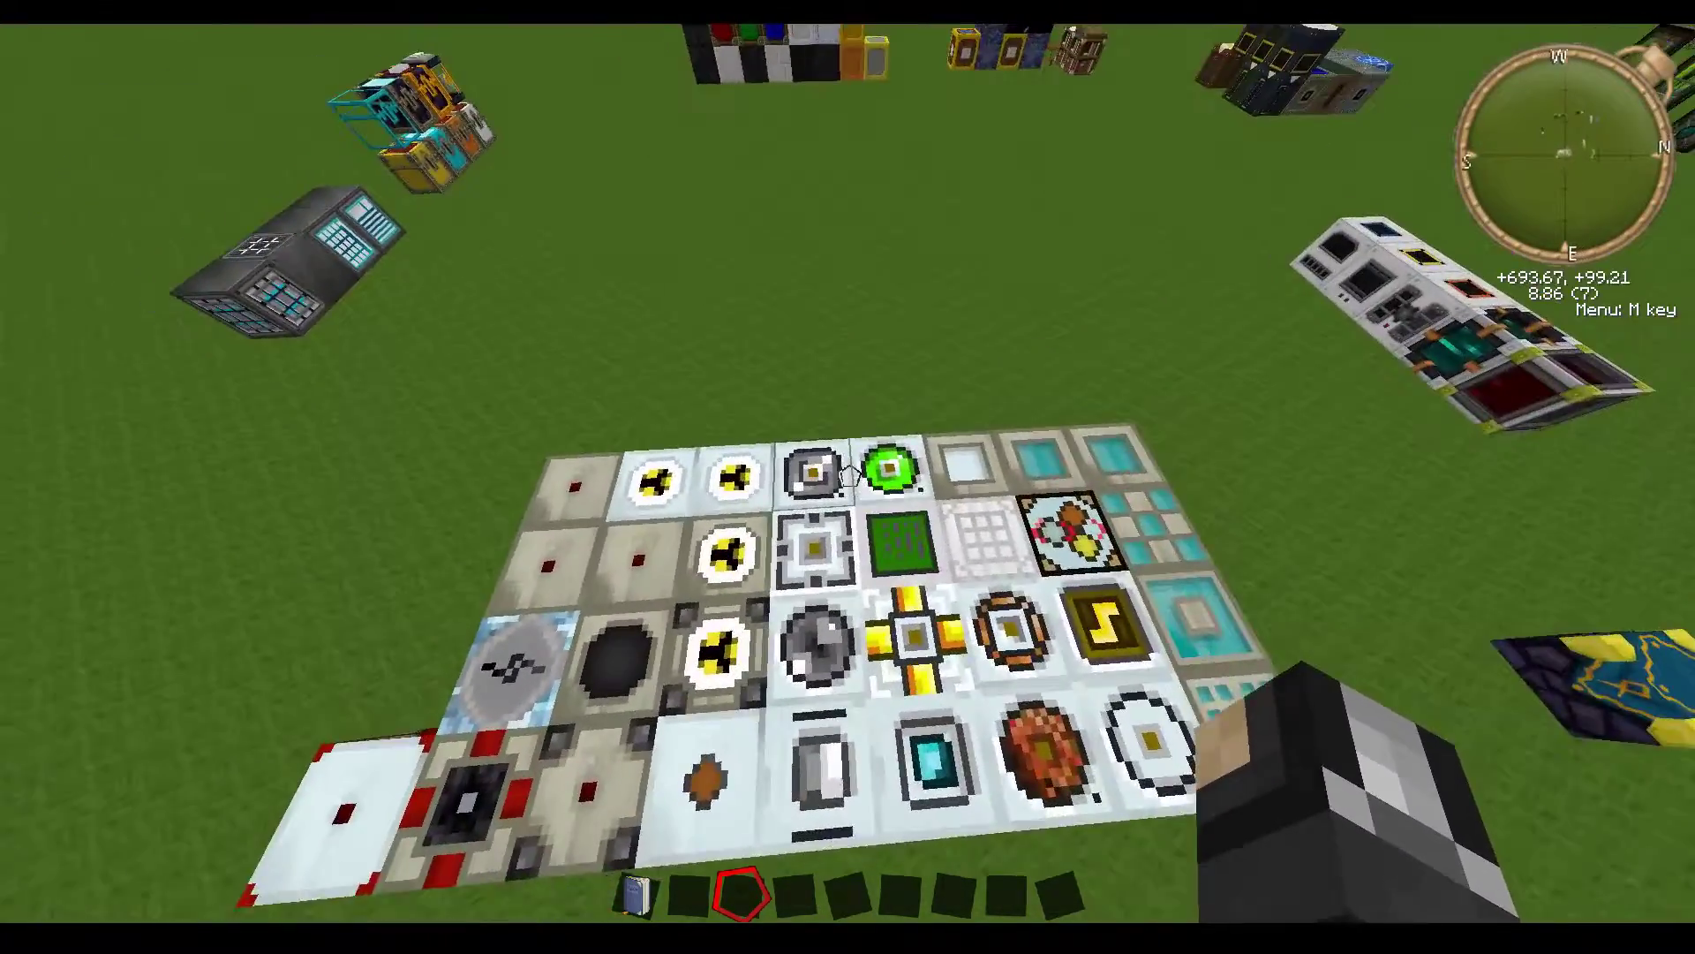
Step: Show the Steve's Carts 2 Components items from the next page of creative categories
key(e)
click(1078, 182)
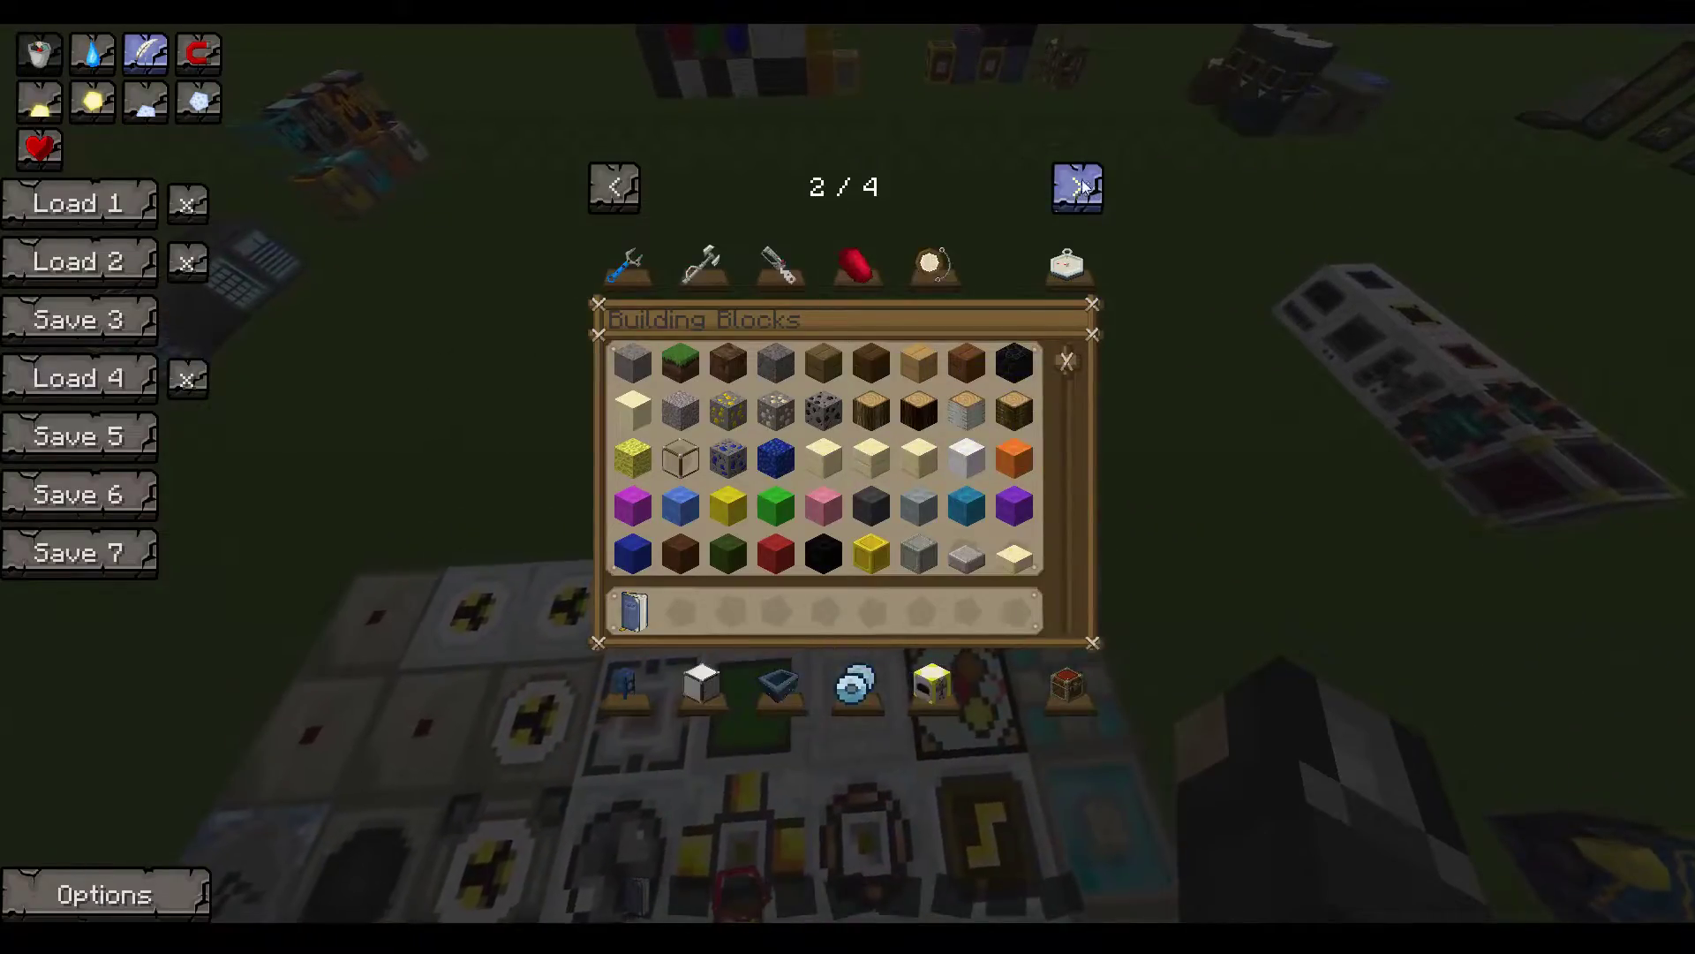
click(865, 680)
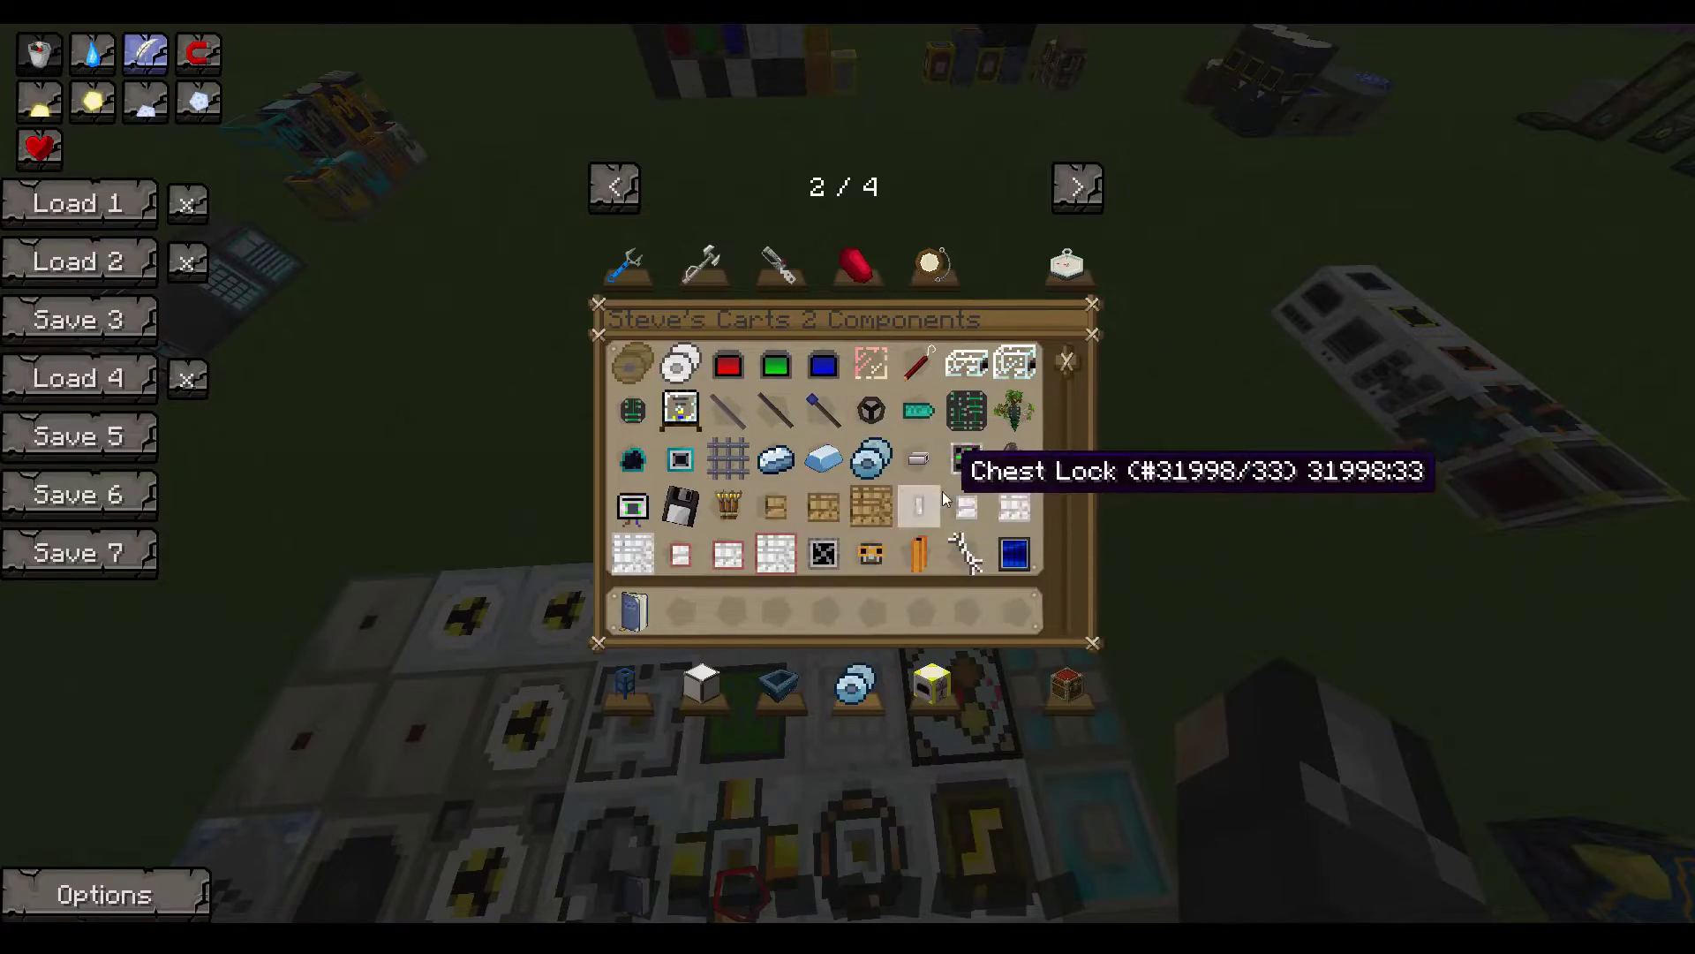
Step: Return to the world and fly around the block array, machine row and coloured tanks
key(Escape)
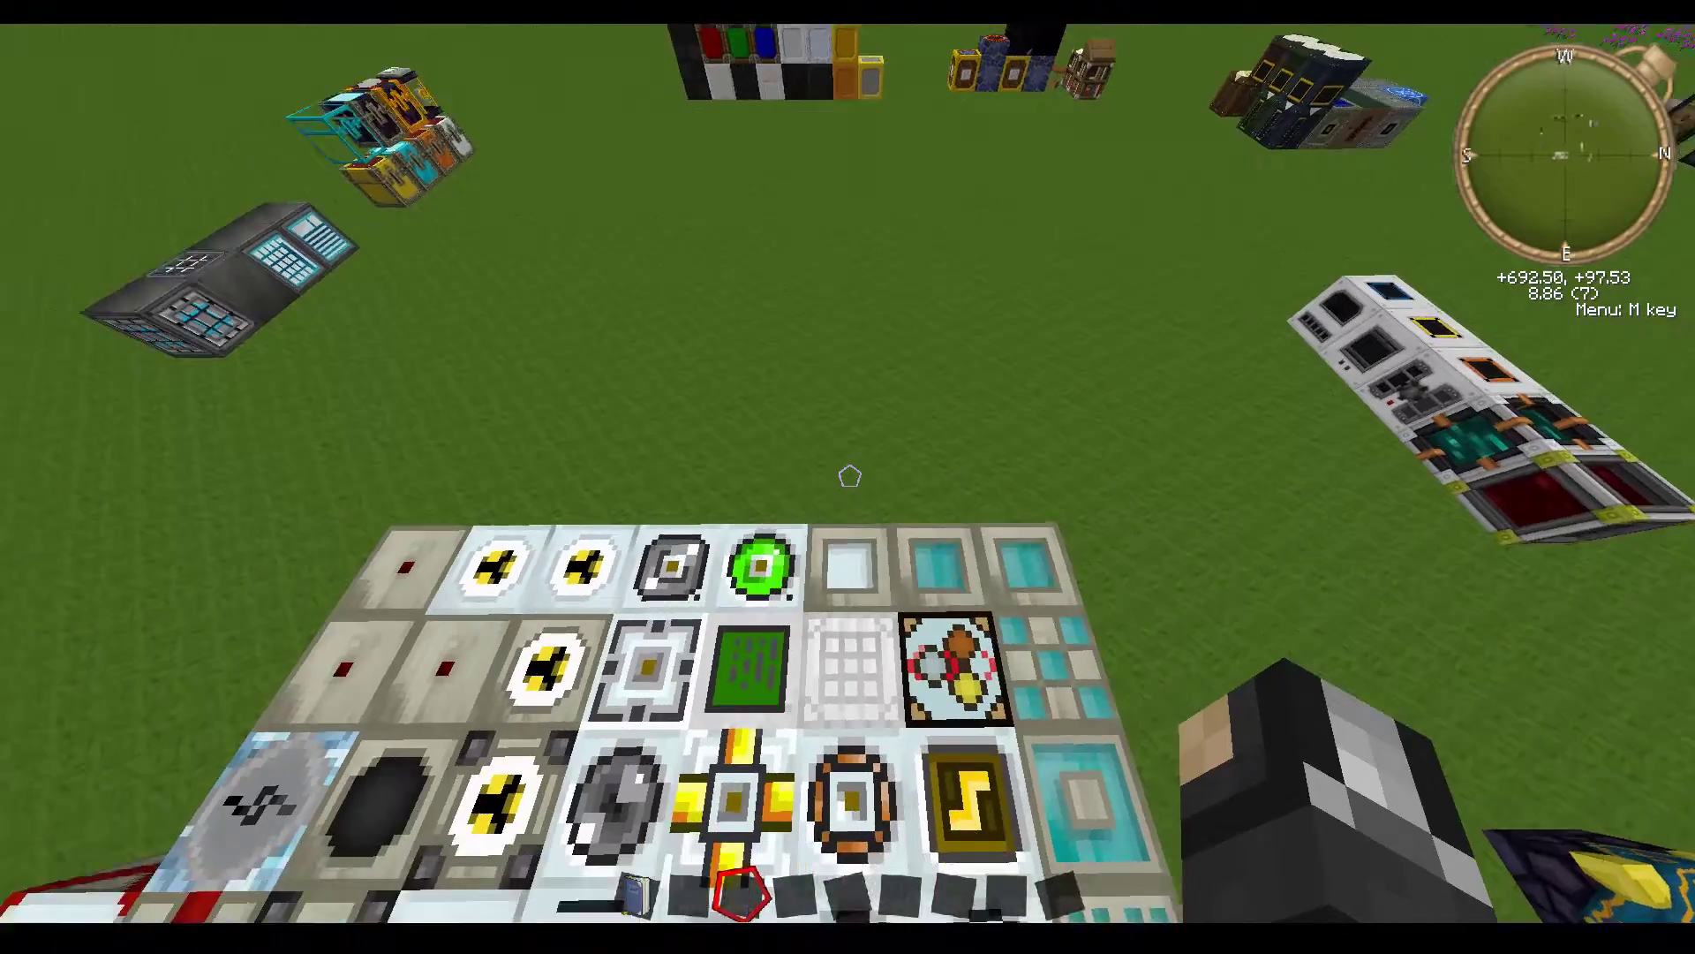
key(s)
key(a)
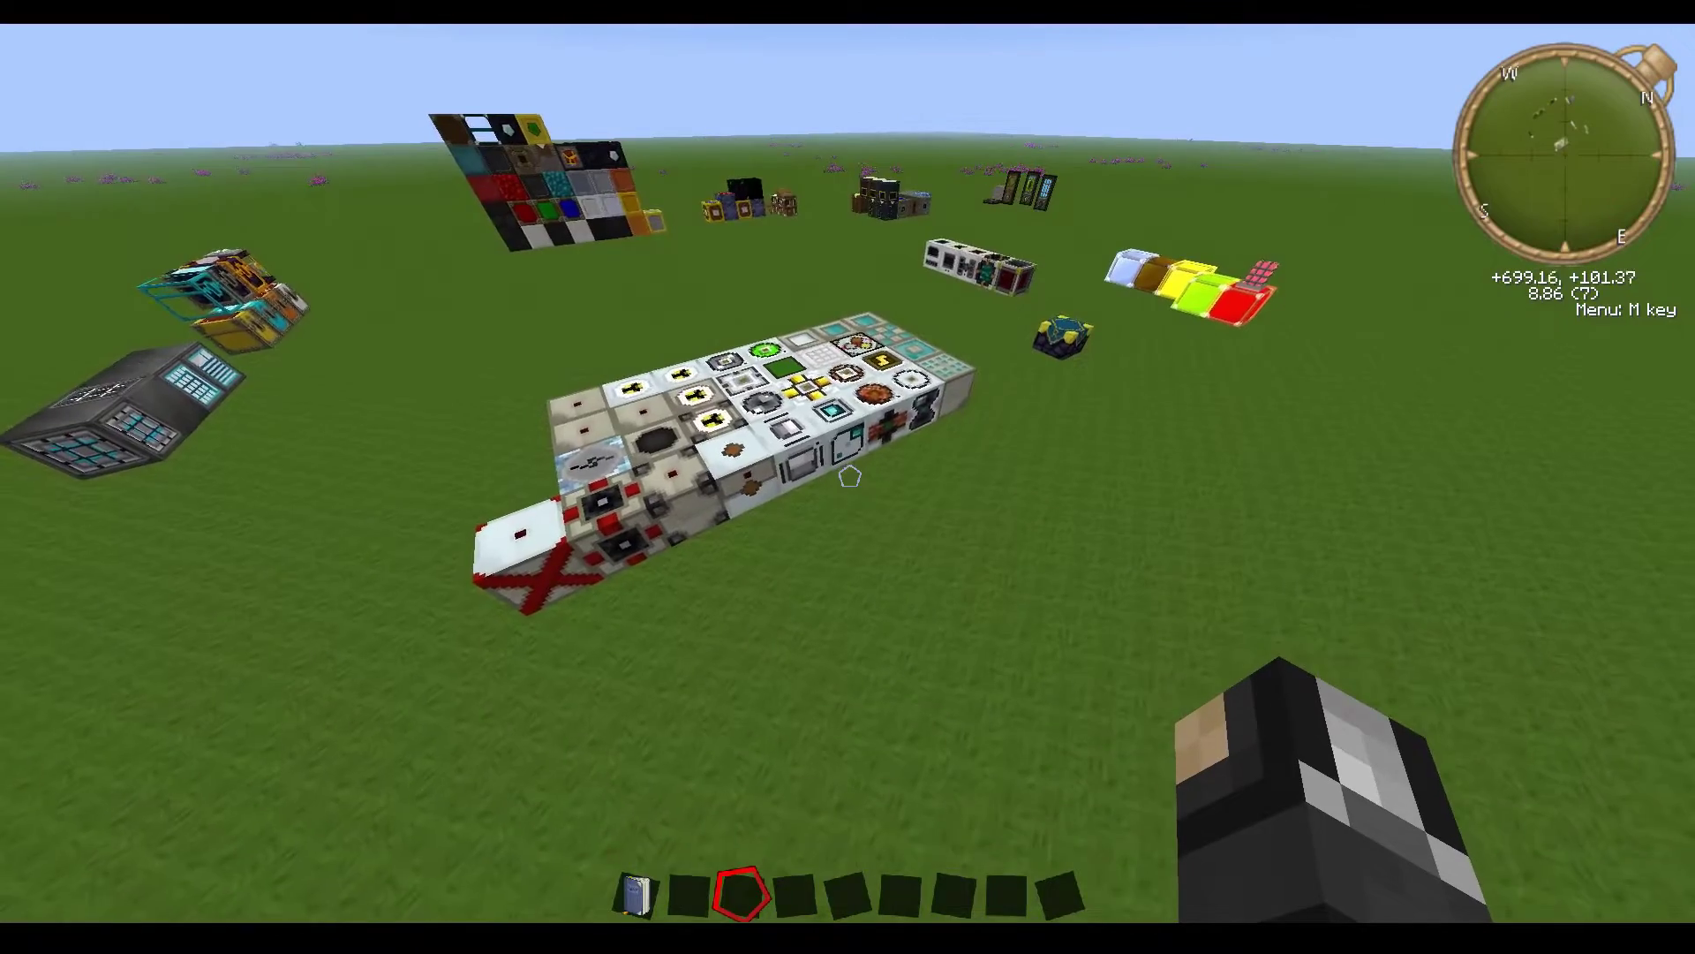
key(a)
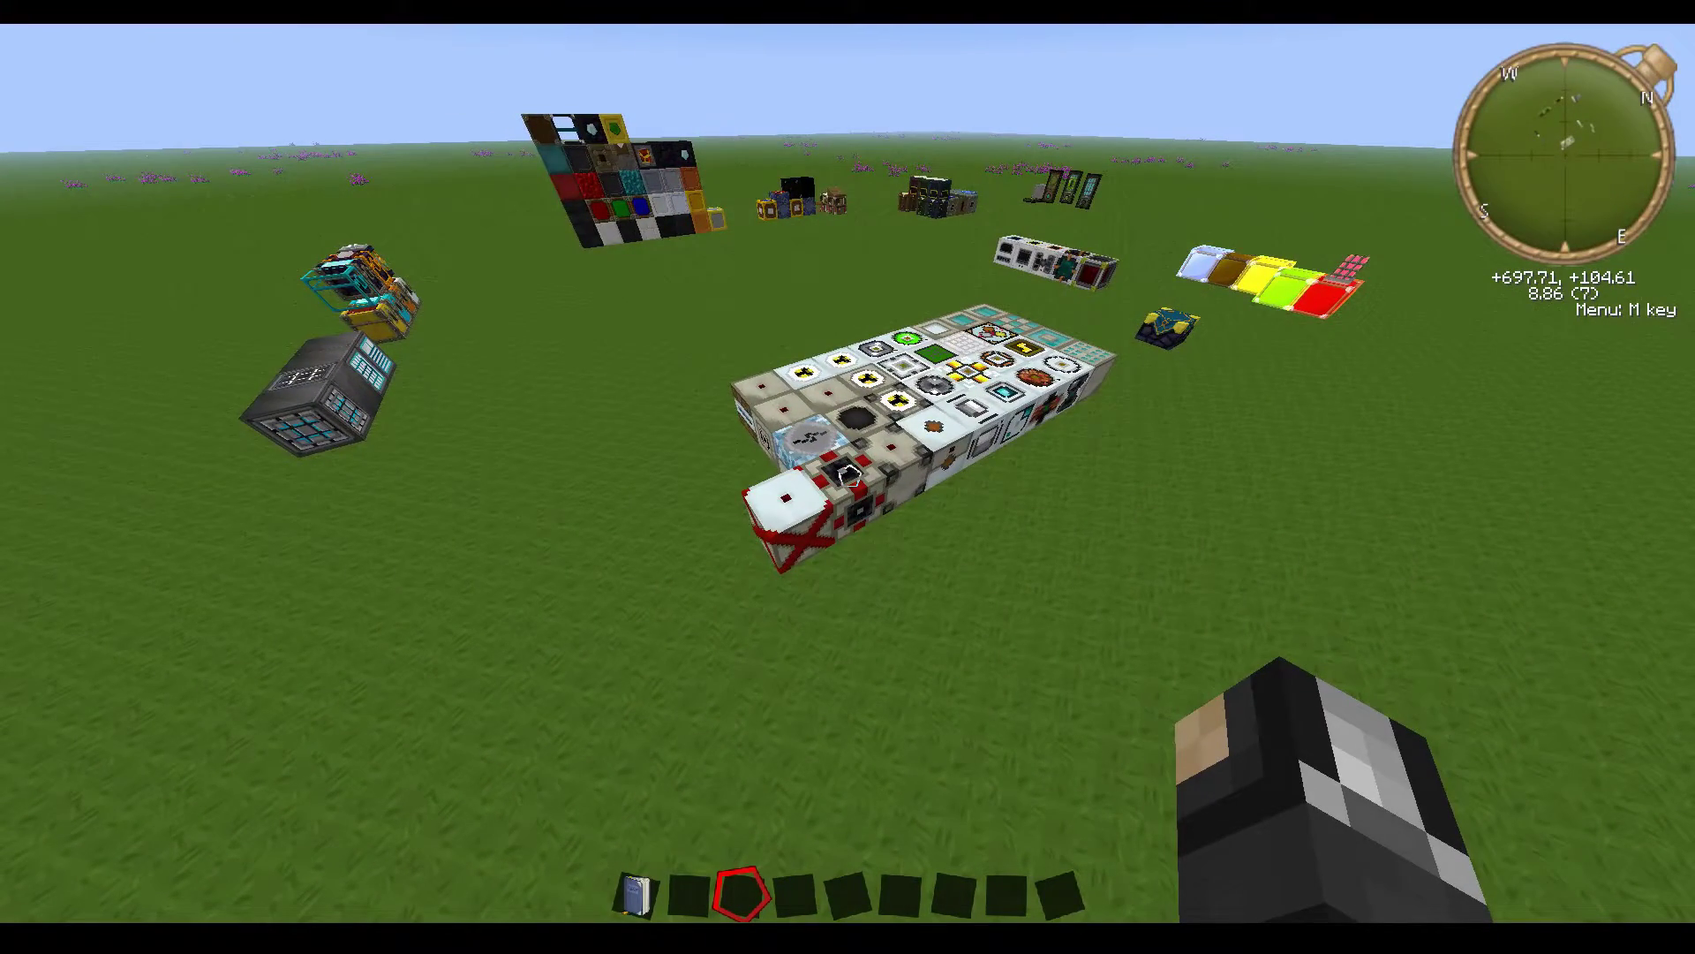
key(w)
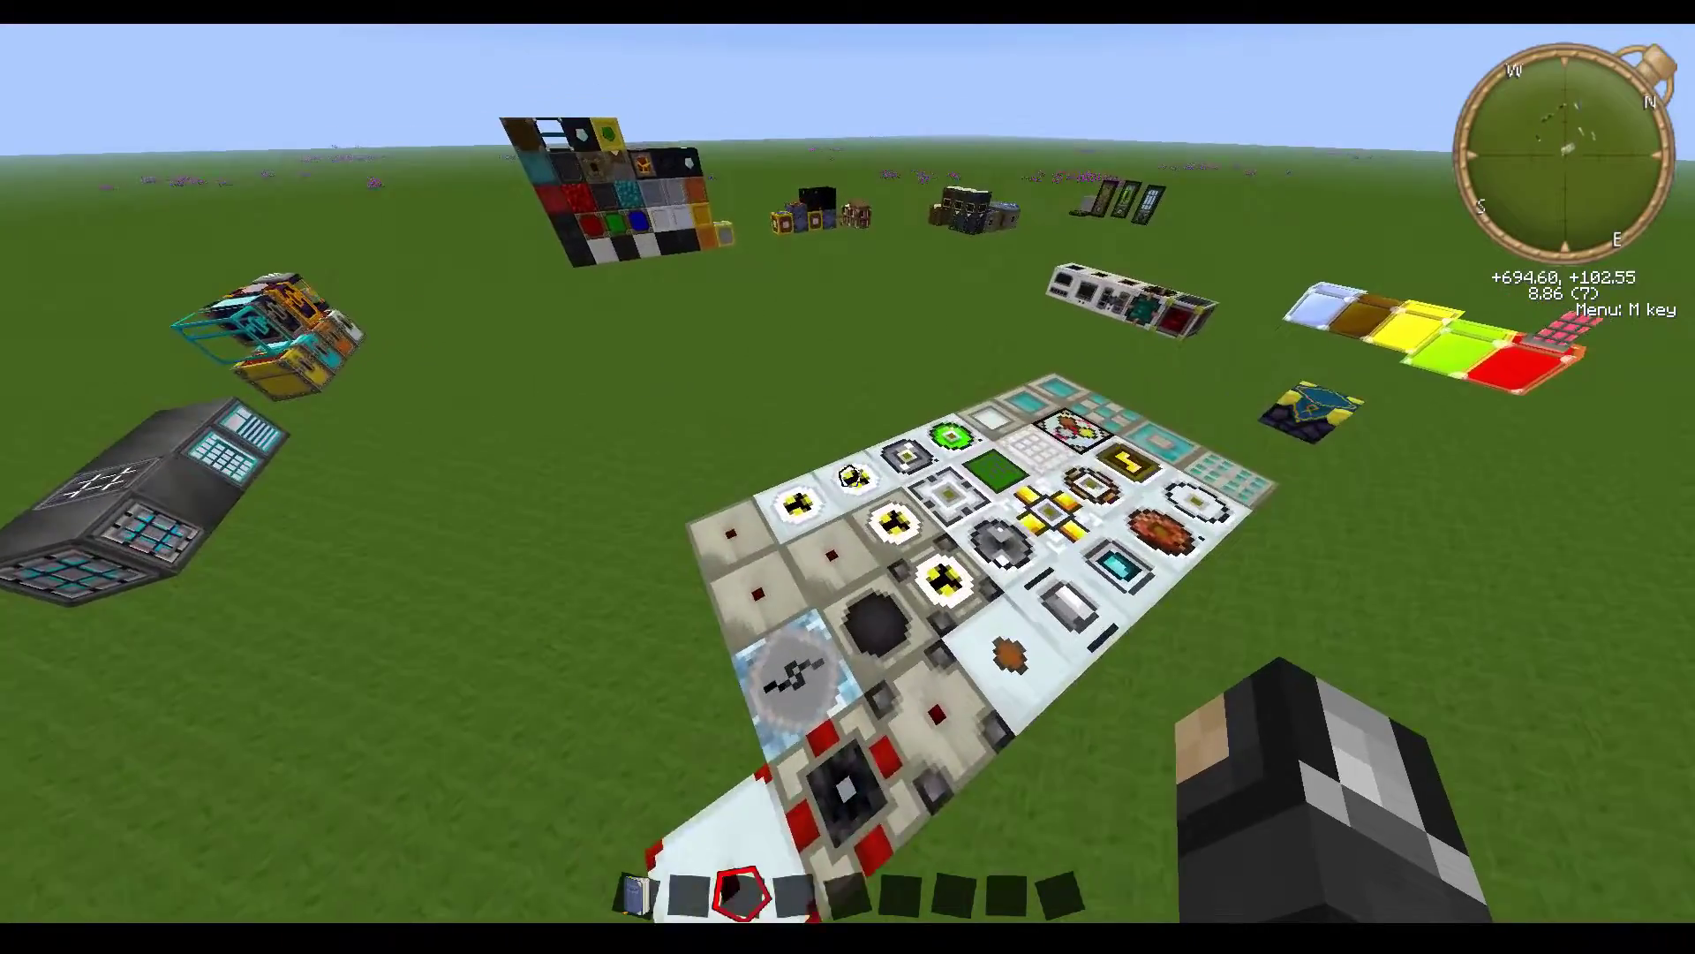
key(w)
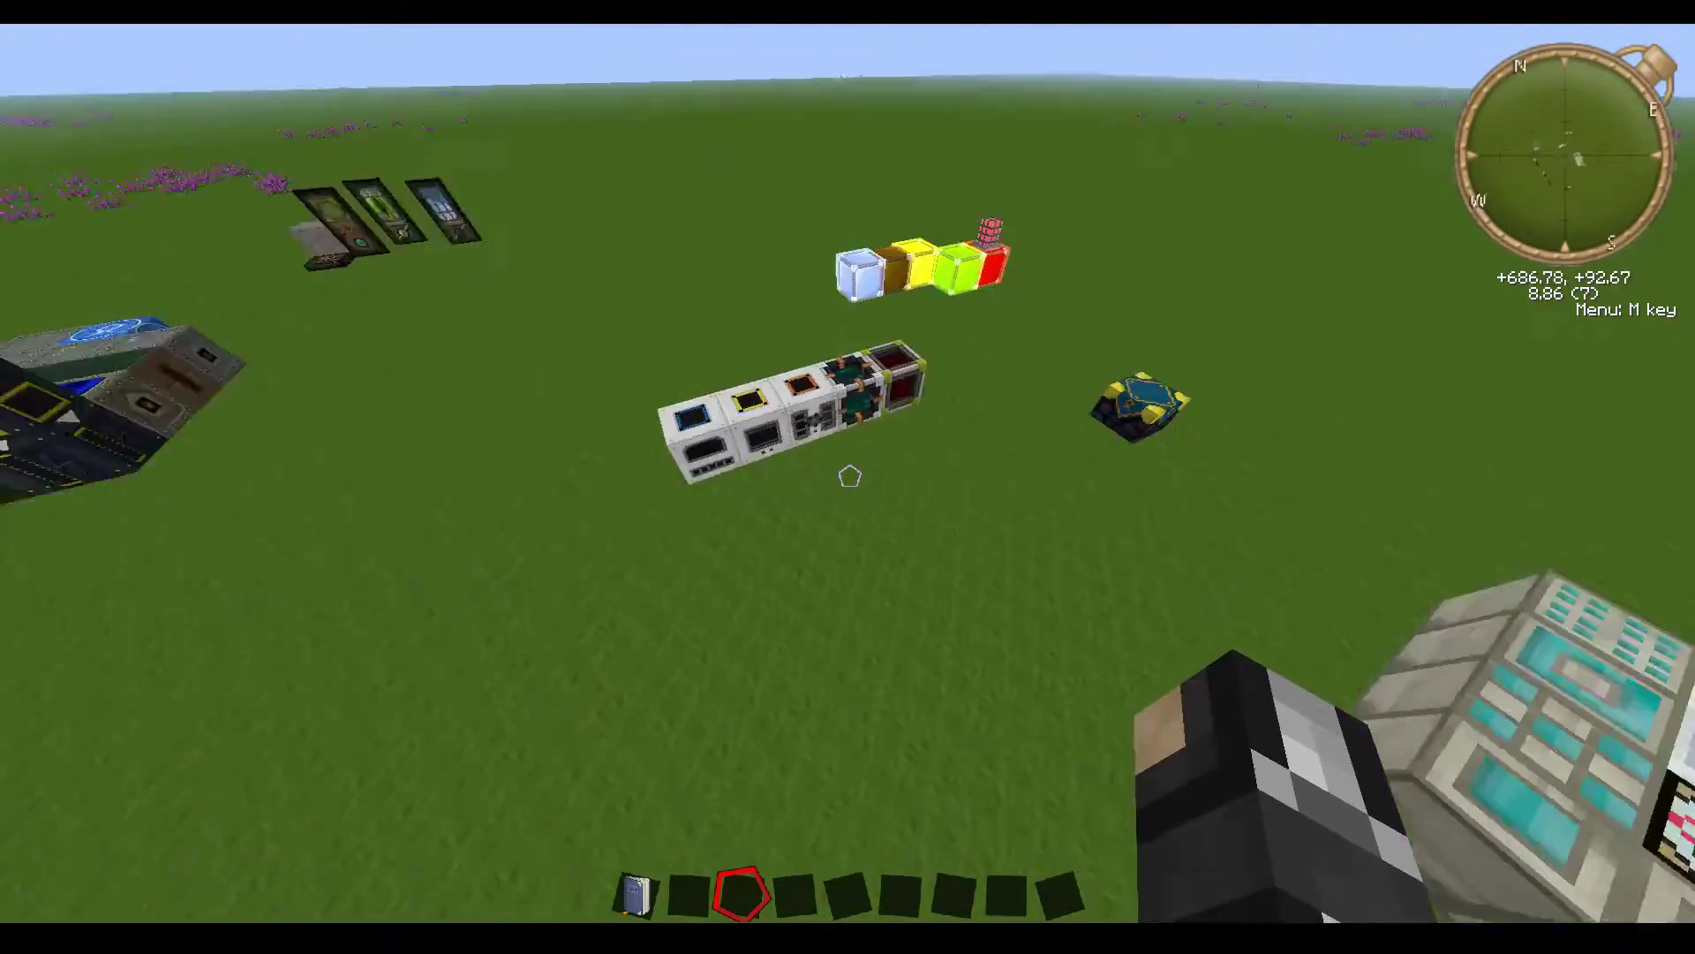
key(d)
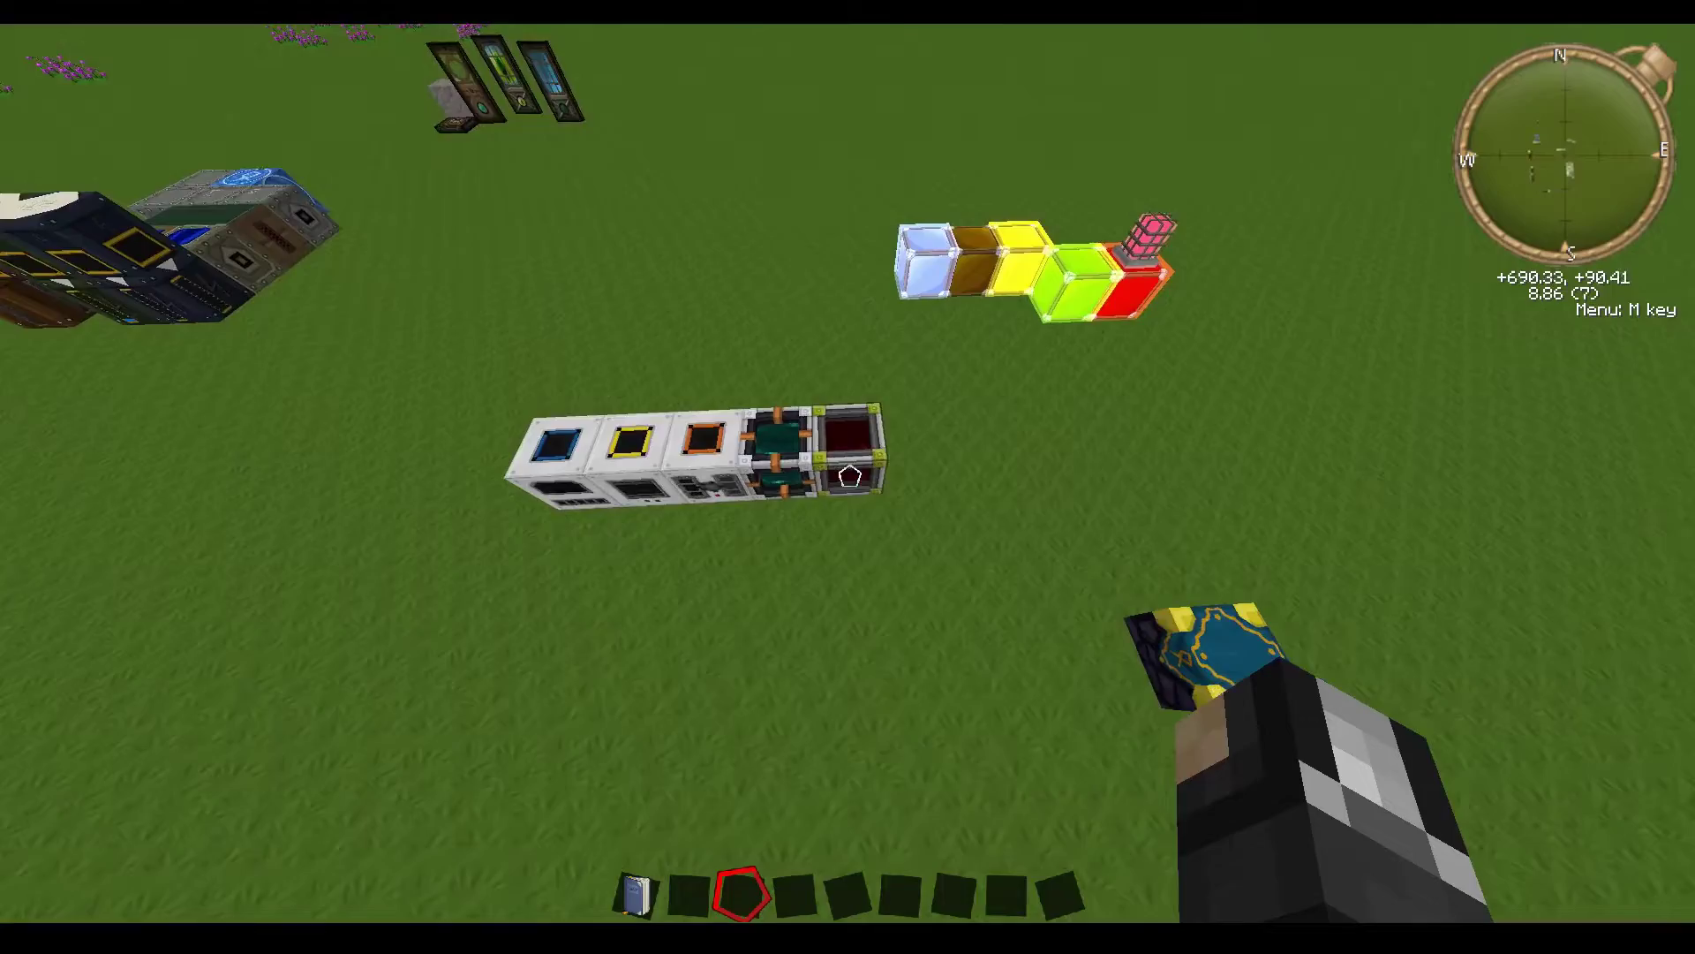
key(a)
key(w)
key(d)
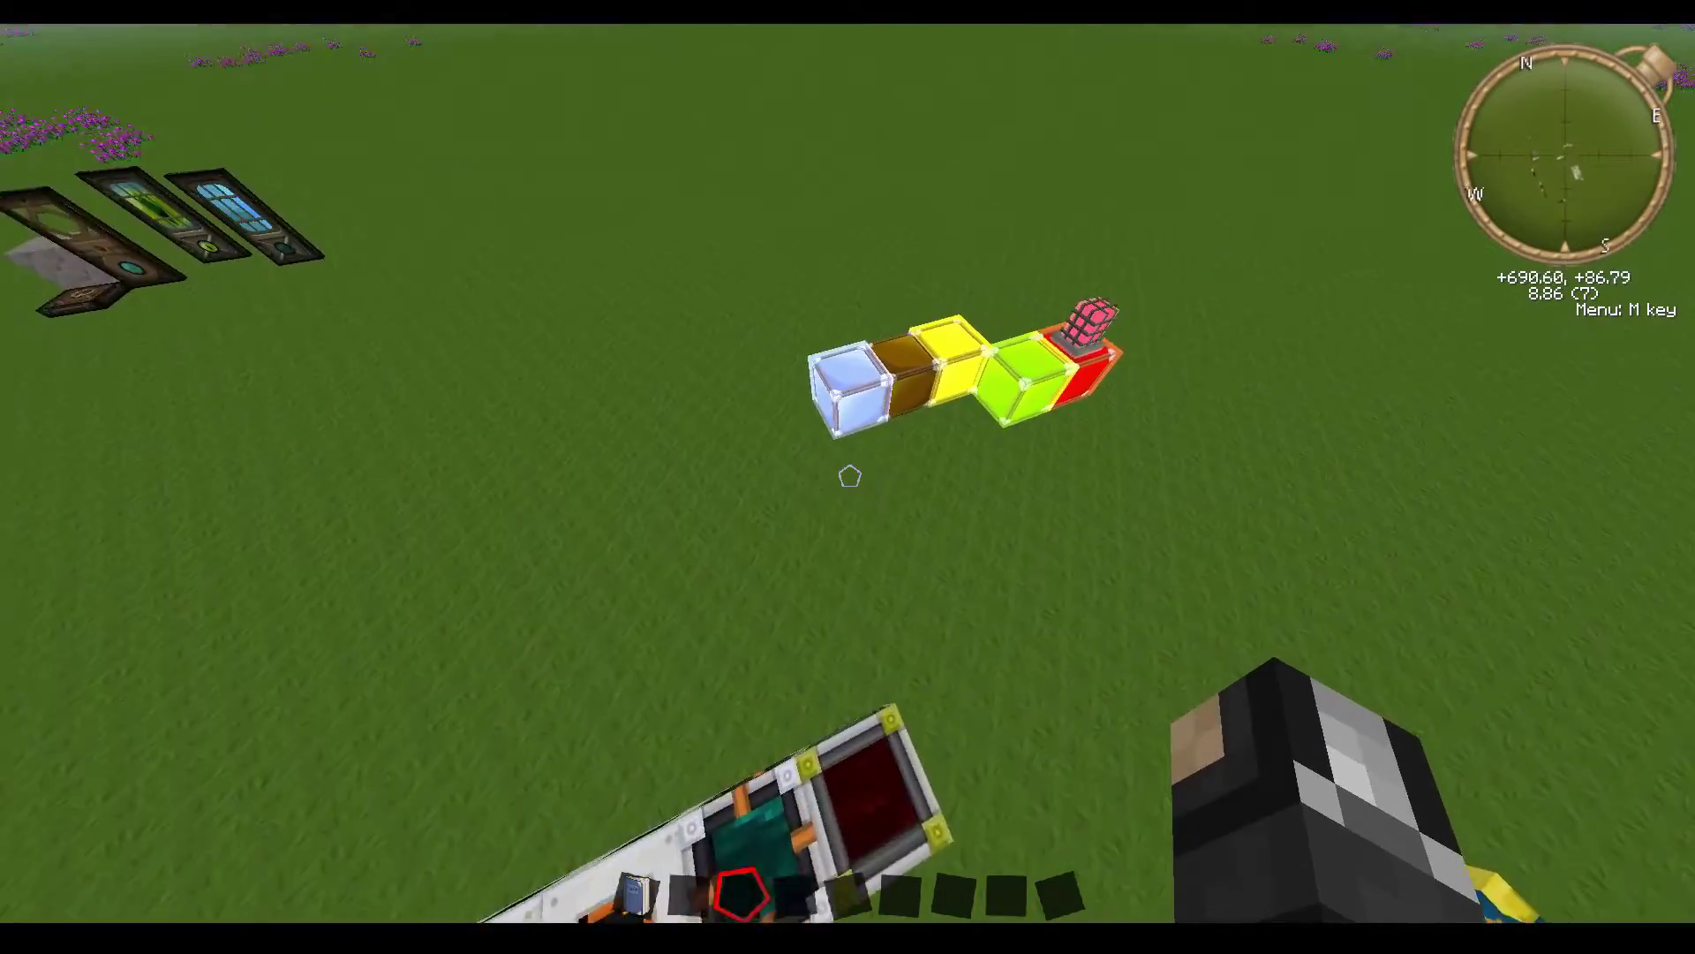
Step: Circle and fly over the machine cluster to inspect the block tops
key(w)
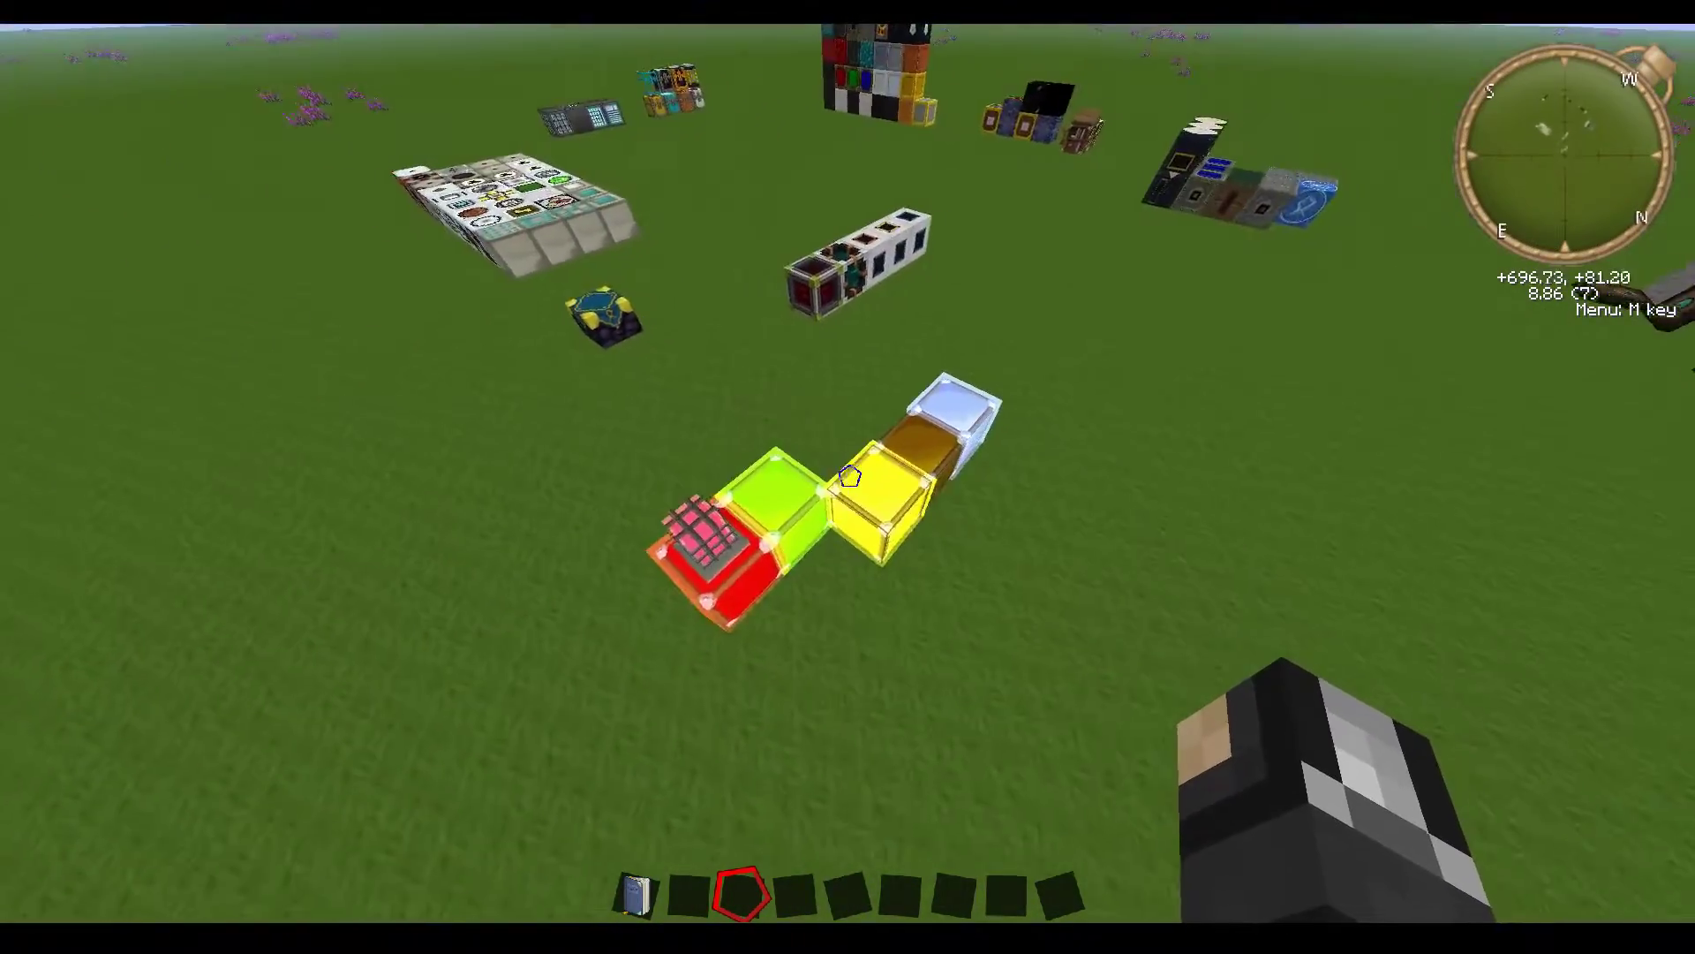
key(w)
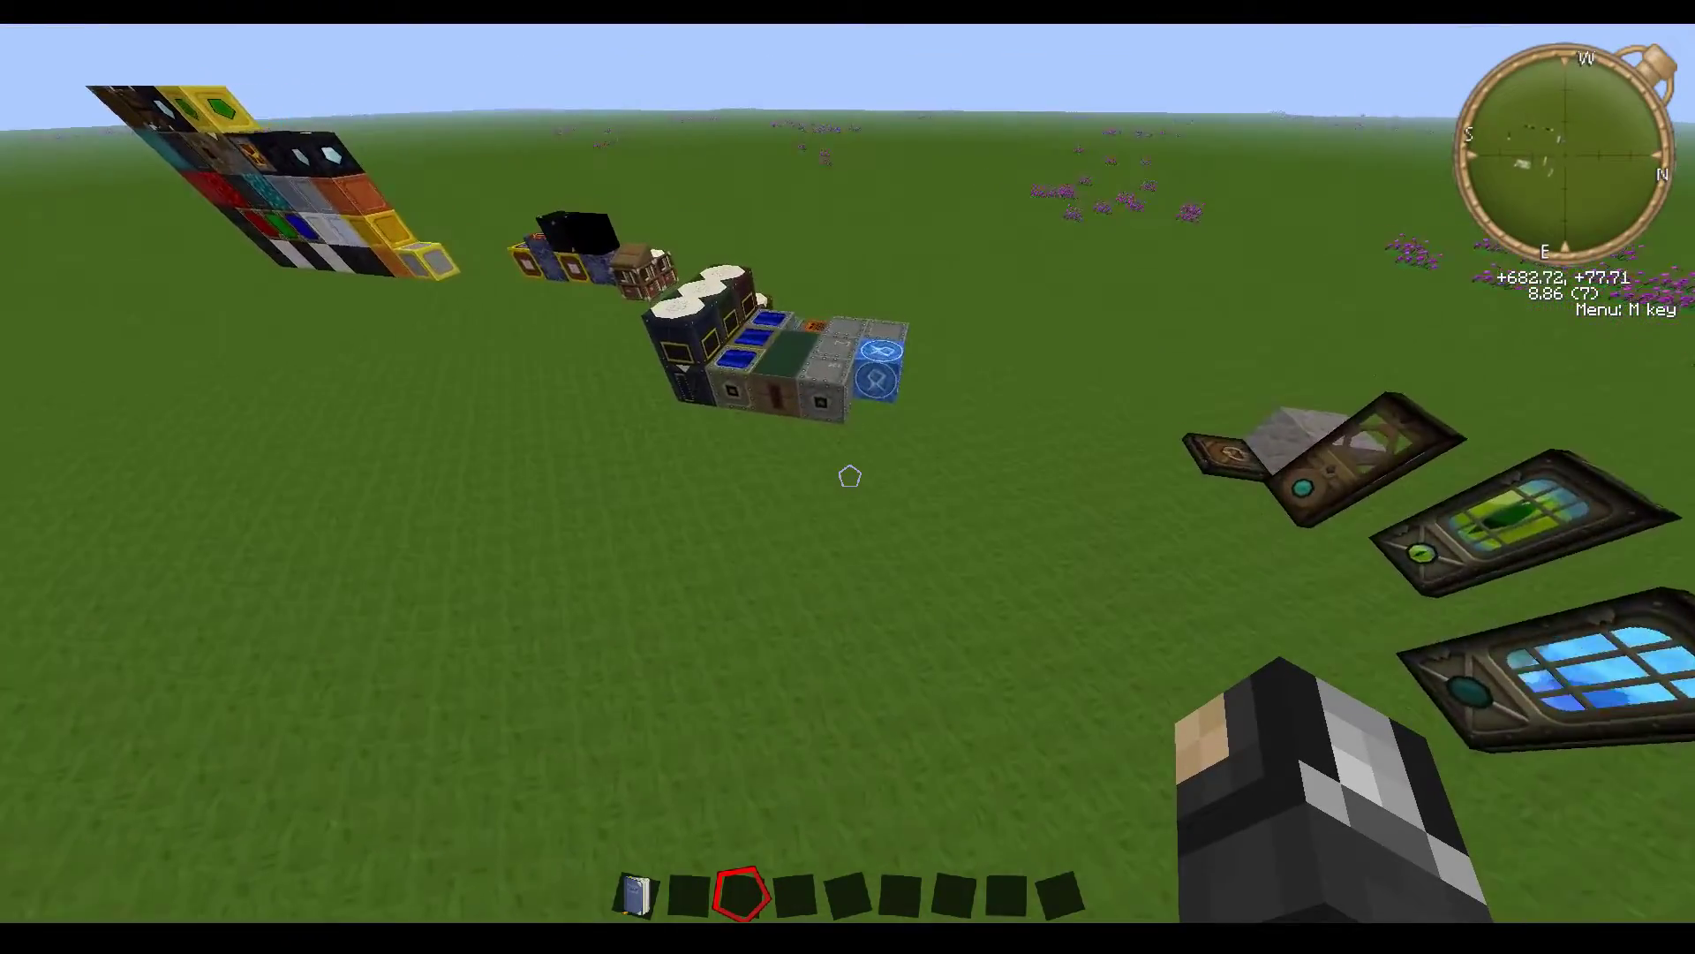
key(s)
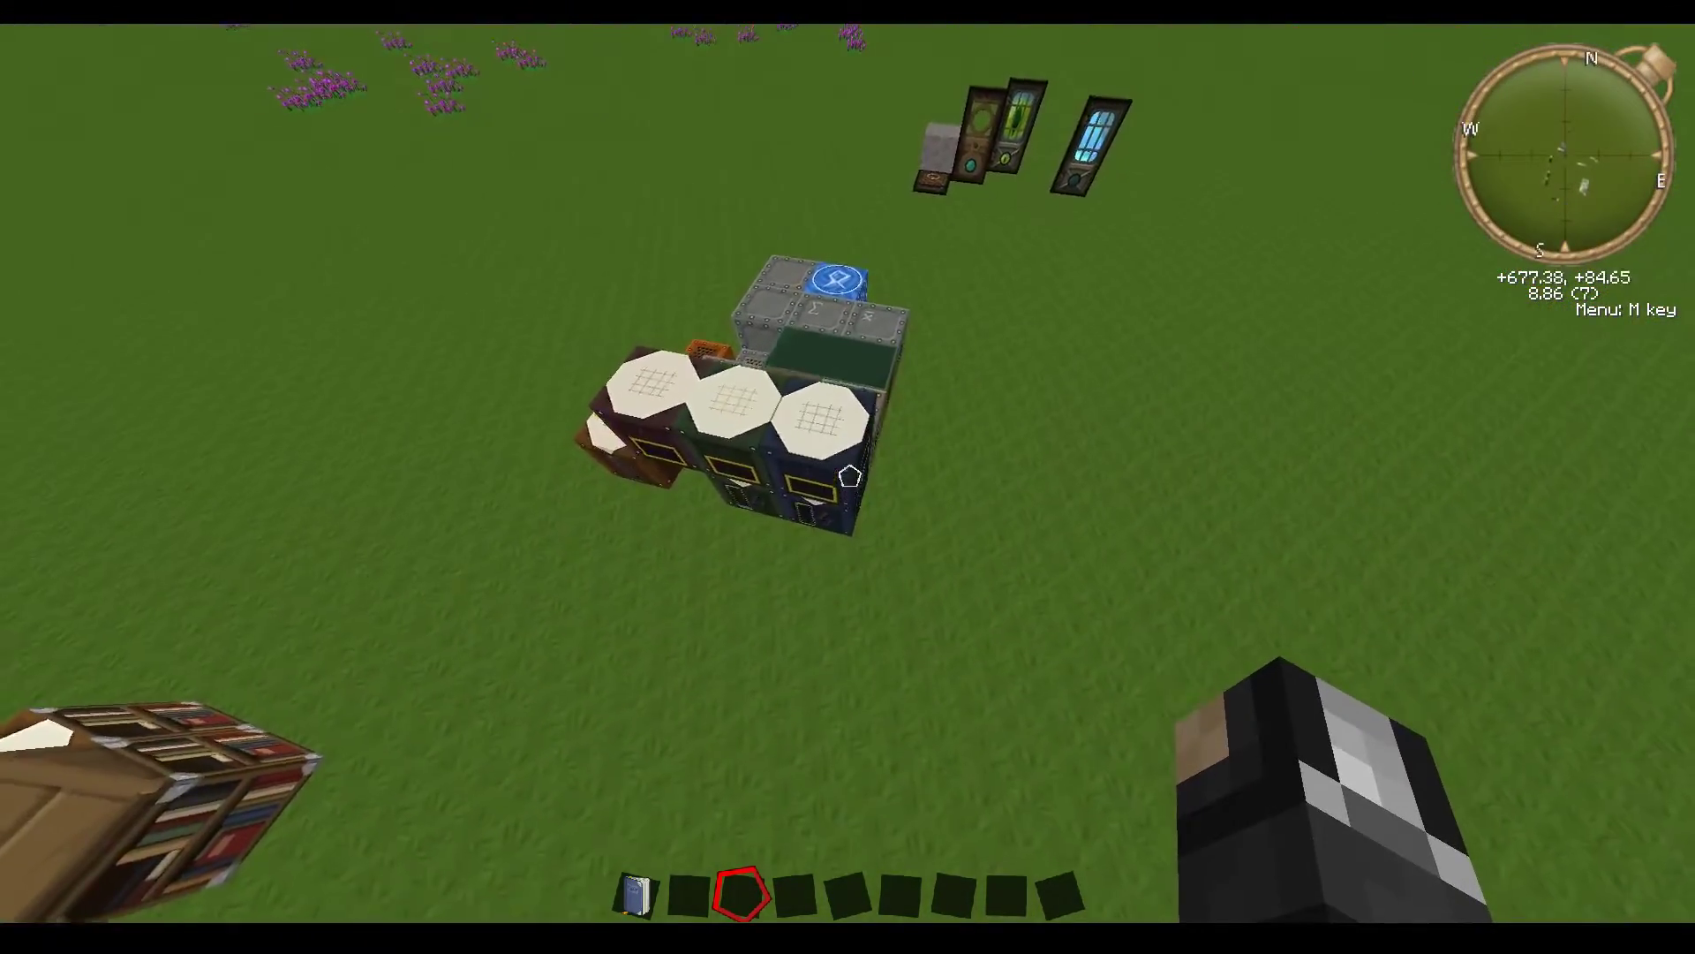
key(d)
key(w)
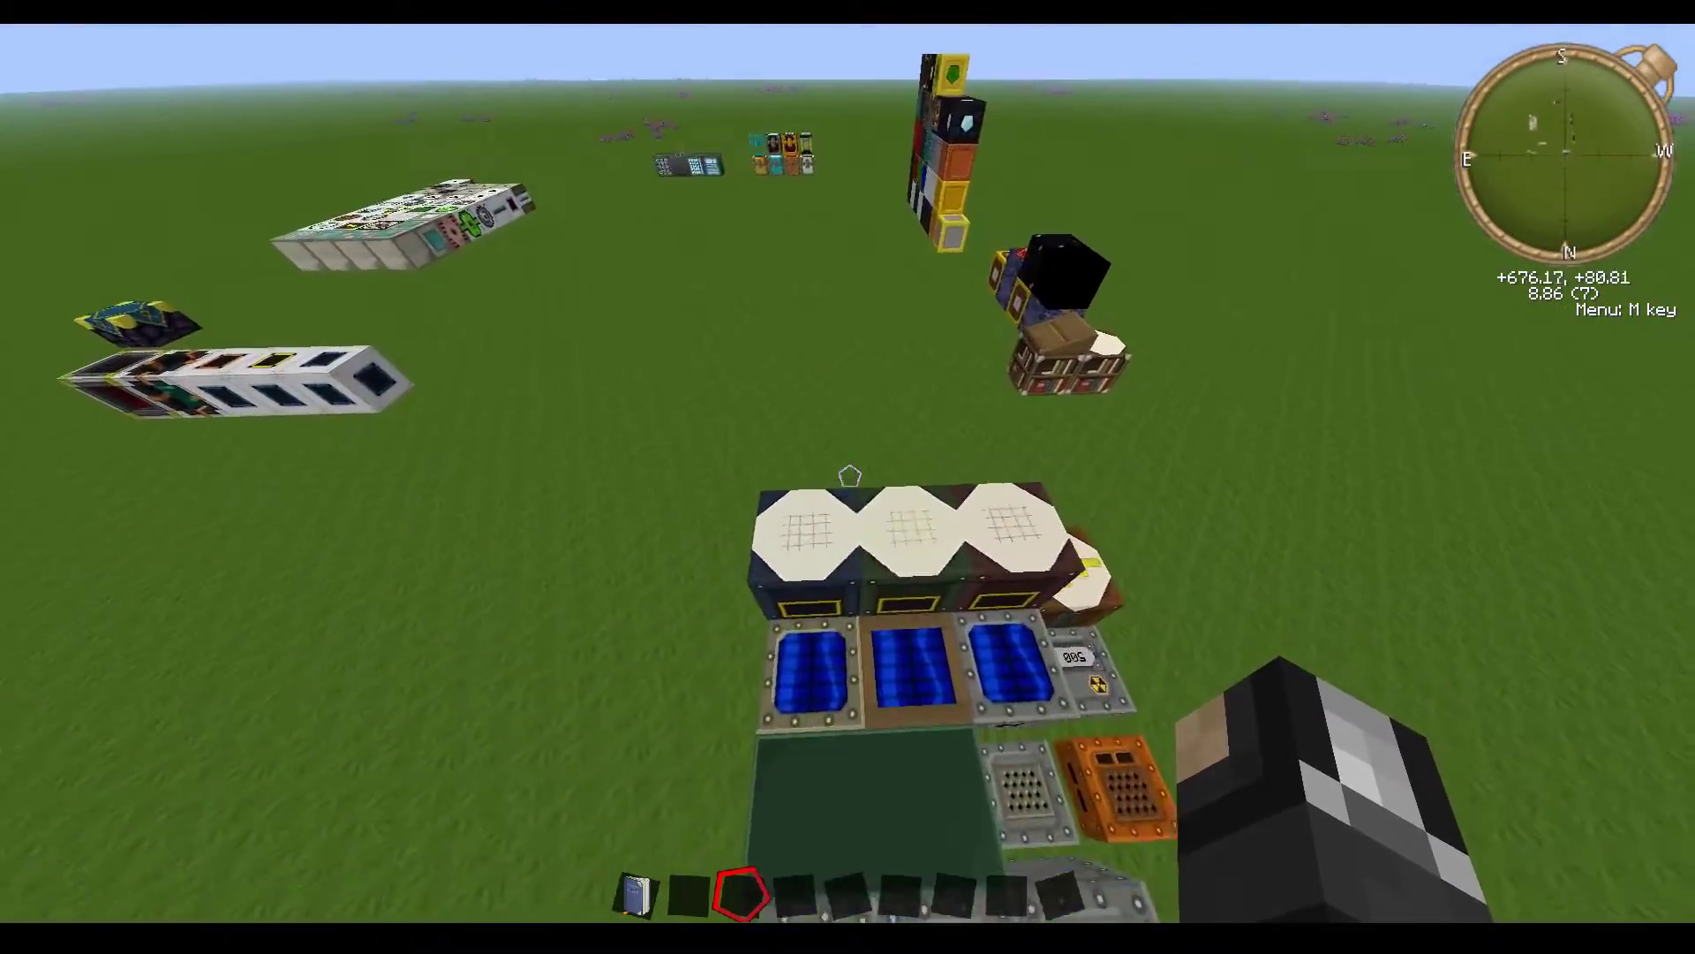
key(w)
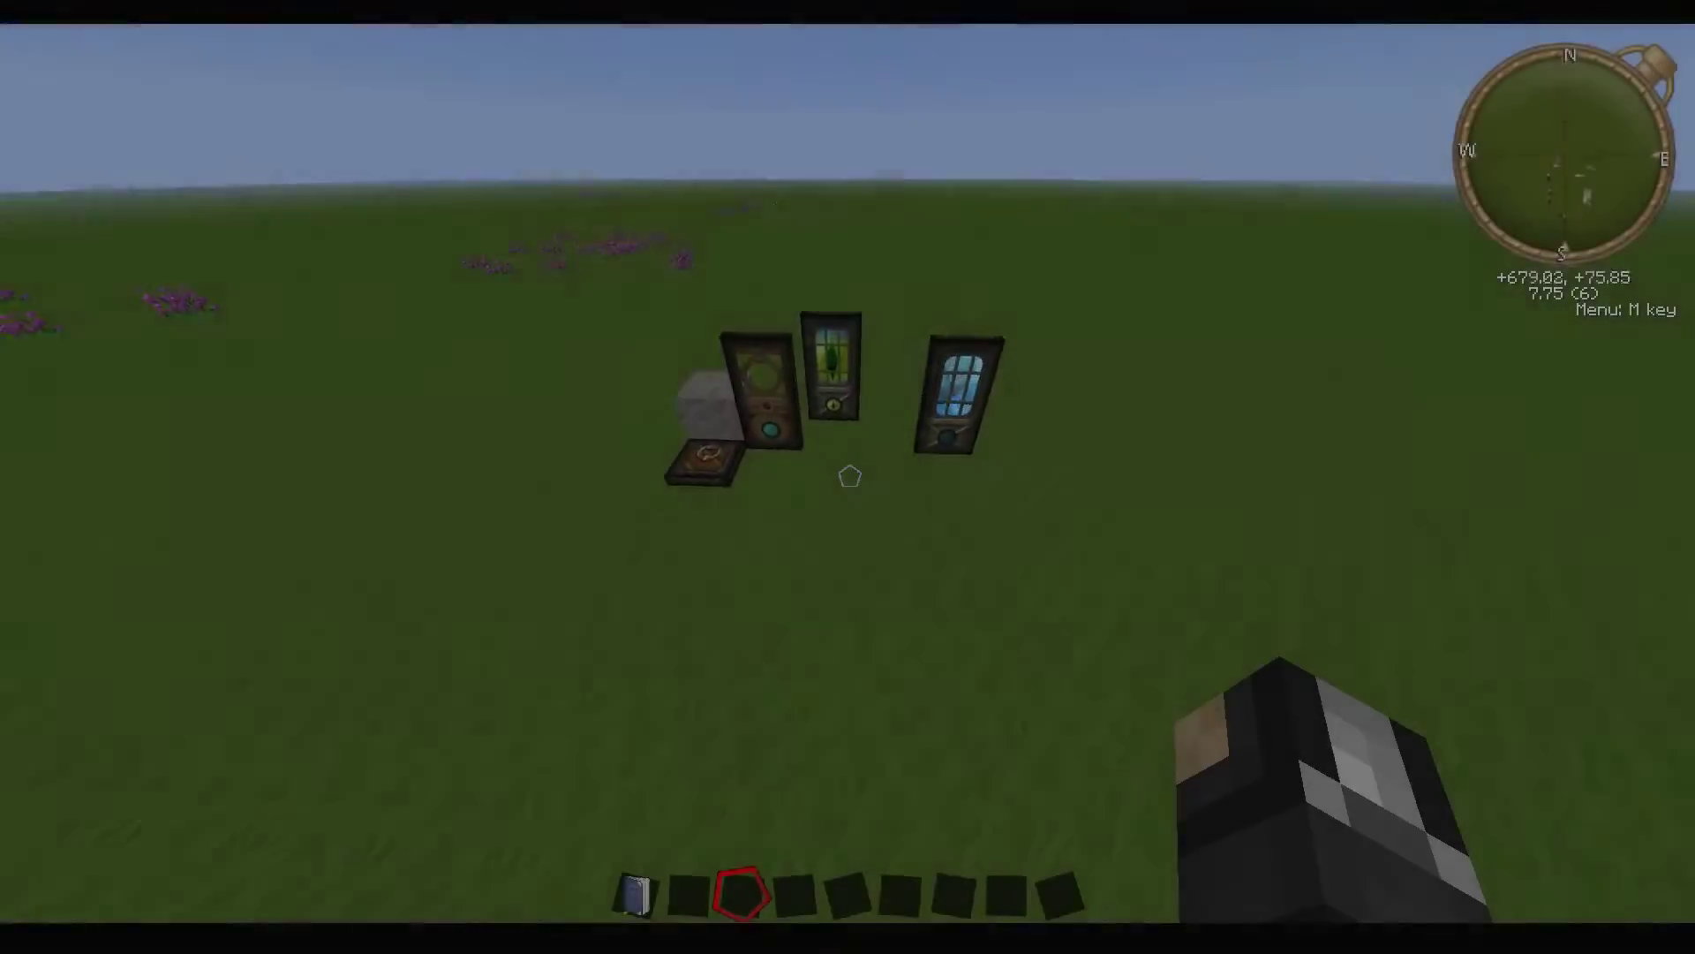
Step: Walk up to the decorative doors and position yourself in front of them
key(w)
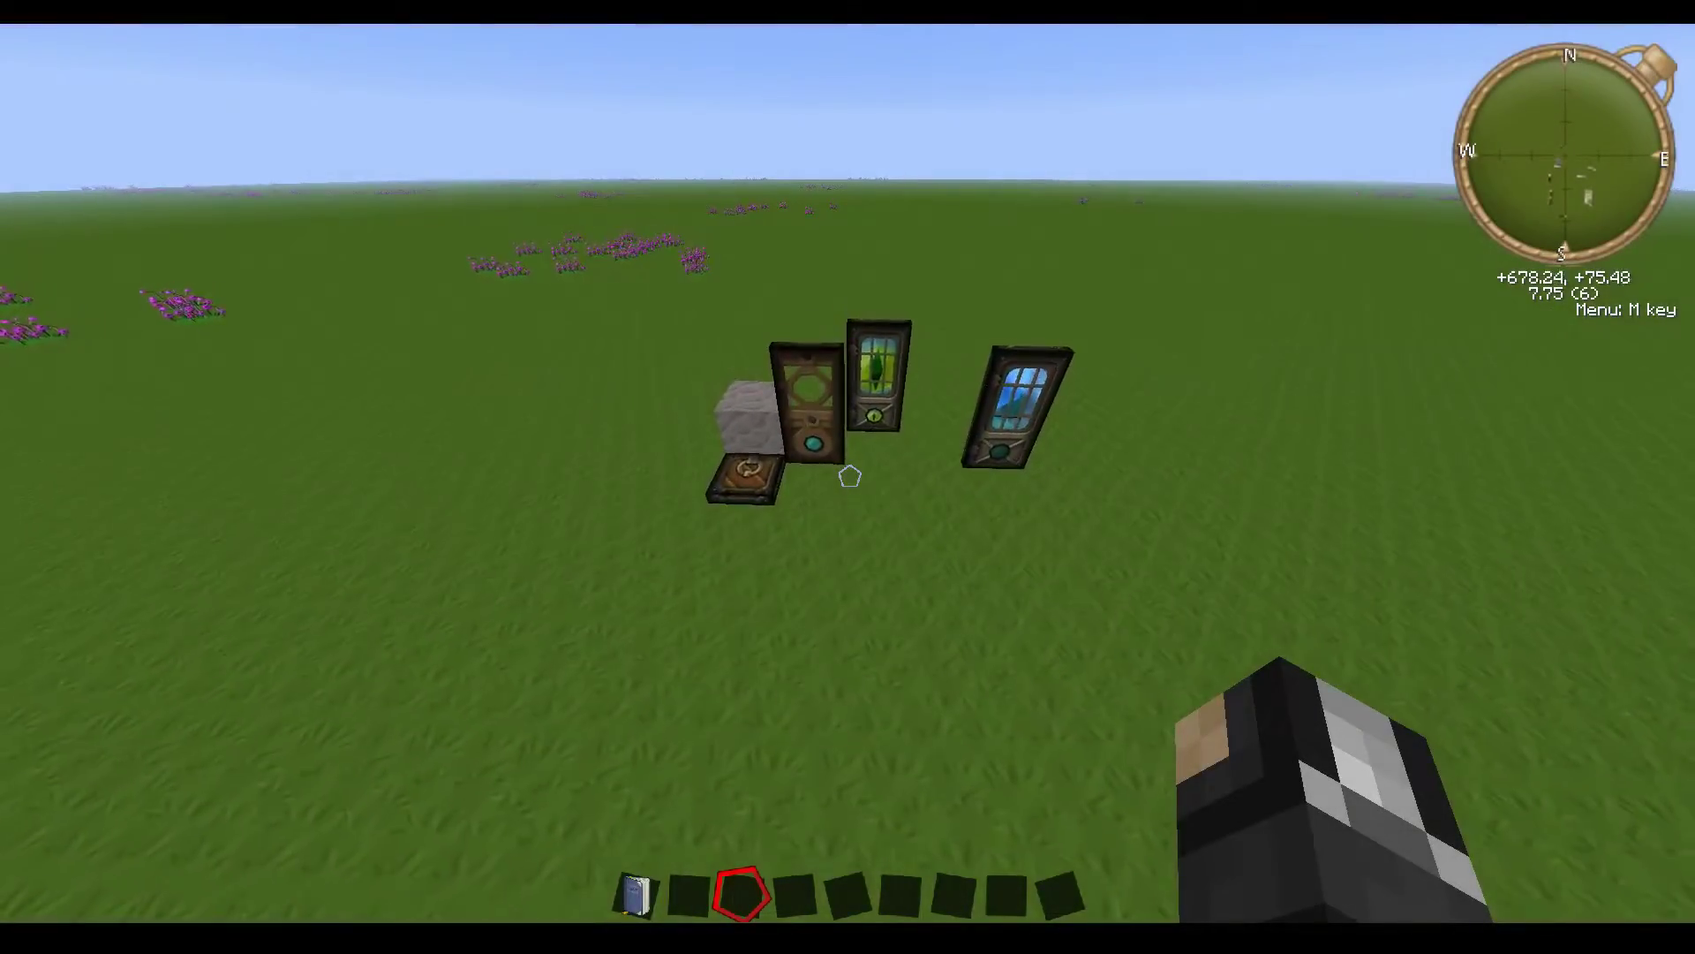
key(a)
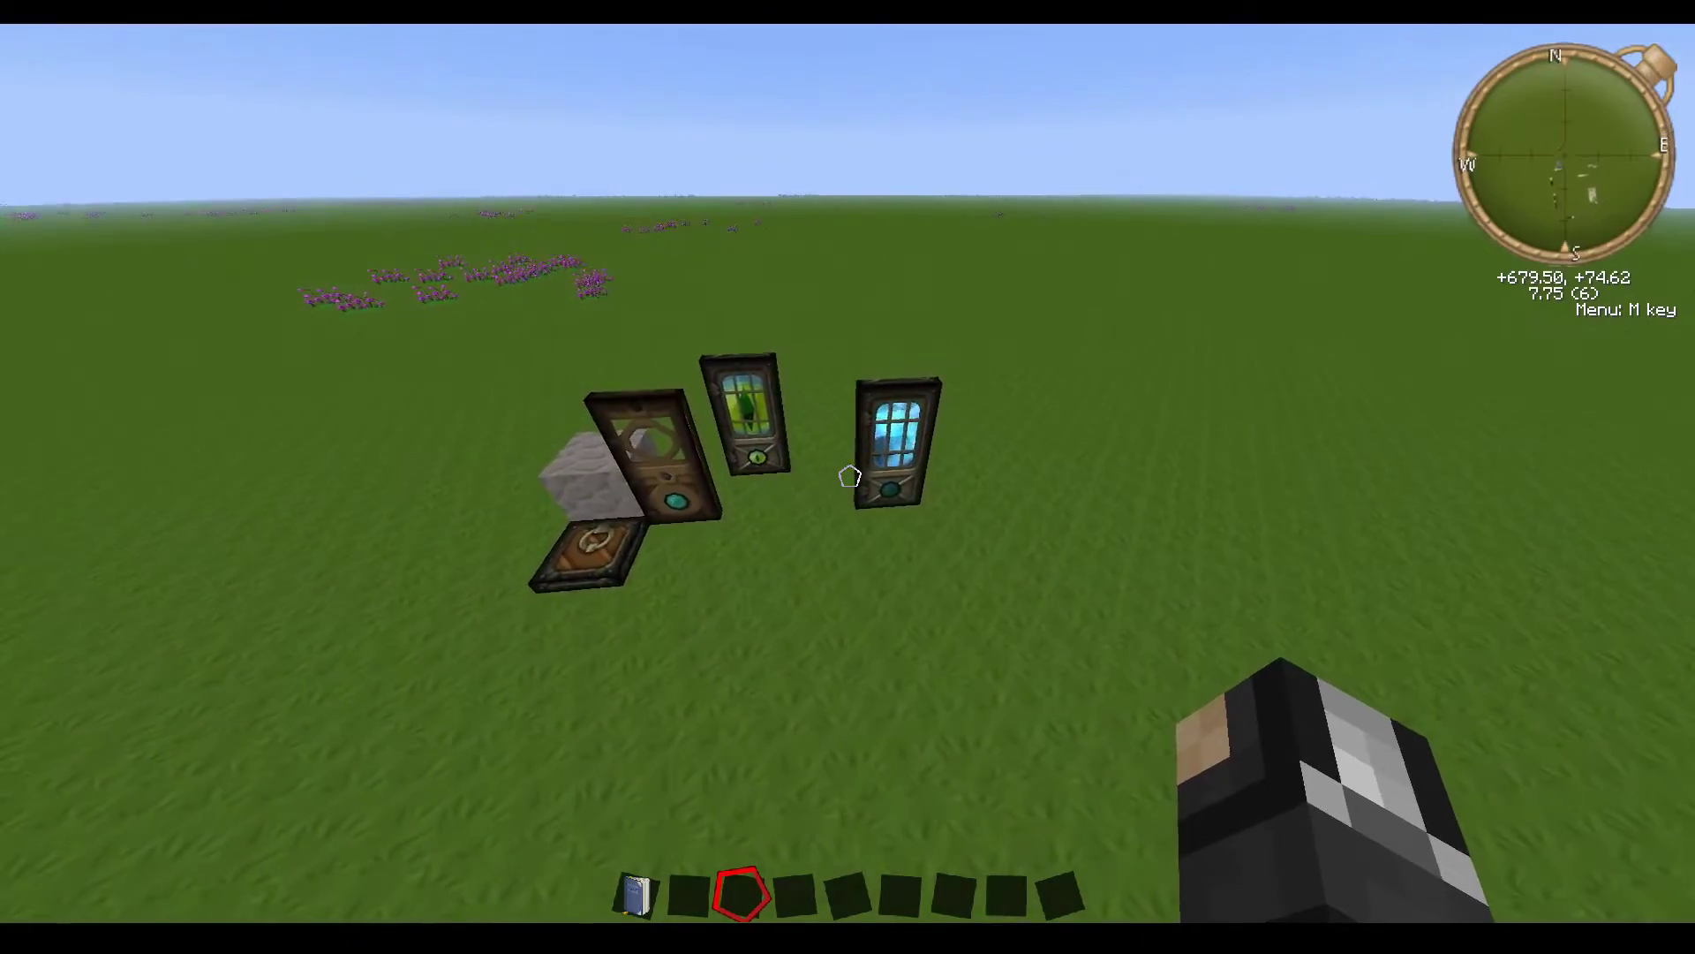
key(w)
key(w)
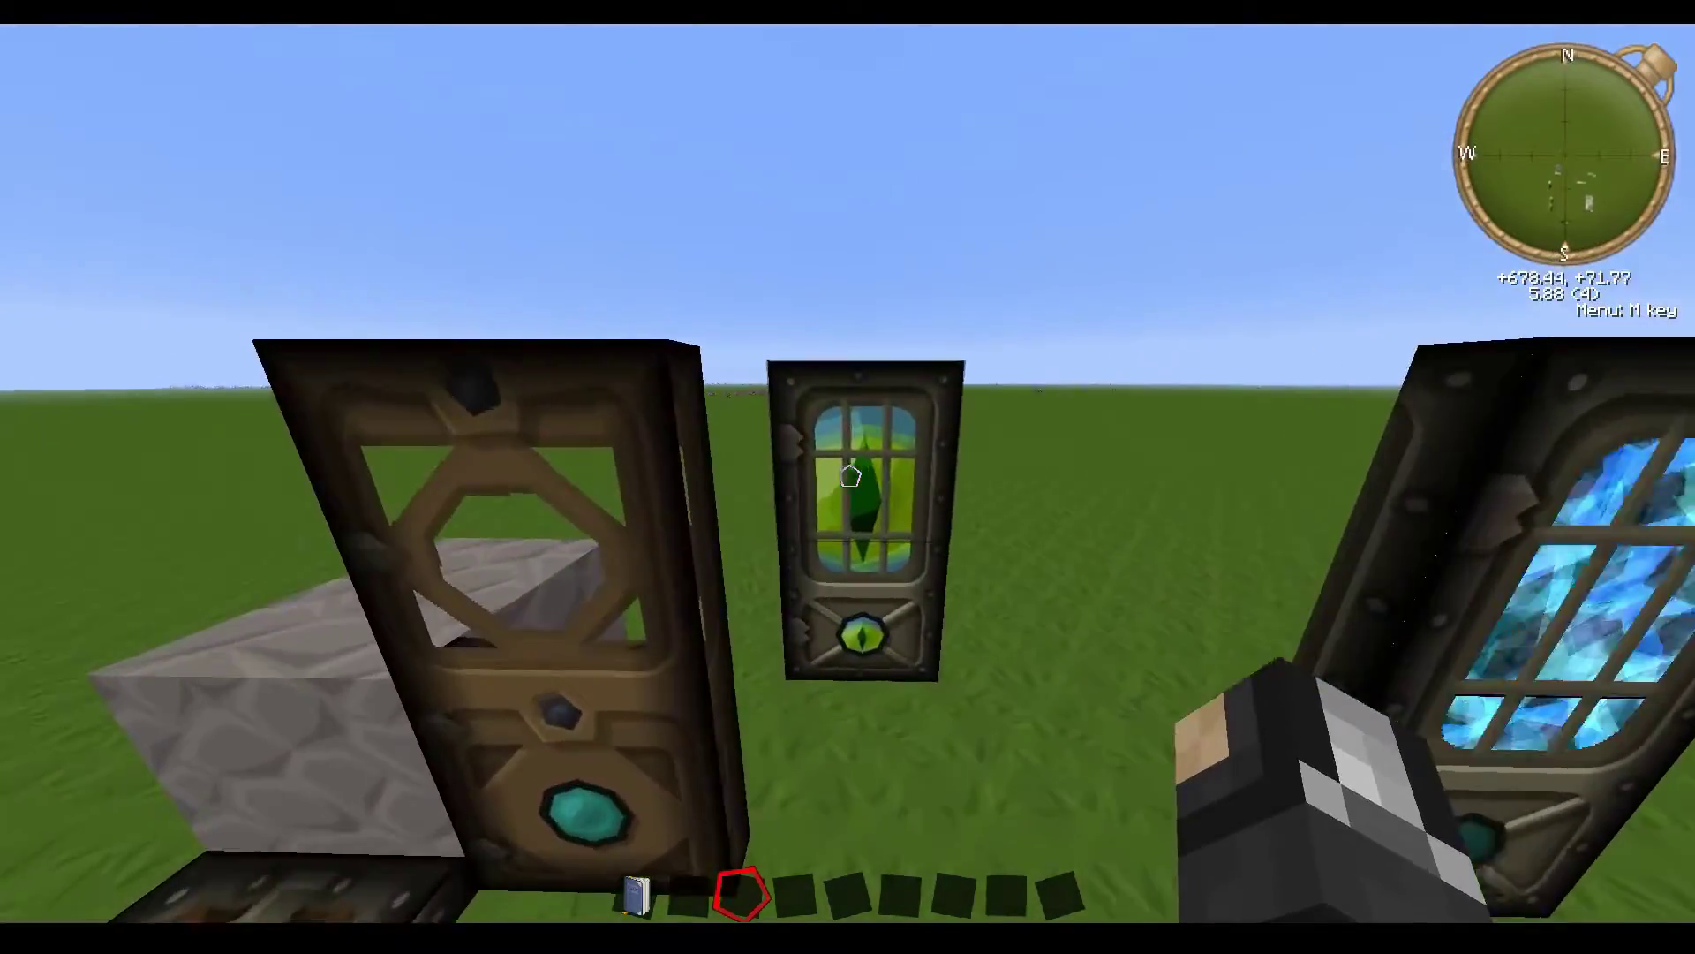
key(w)
key(a)
key(d)
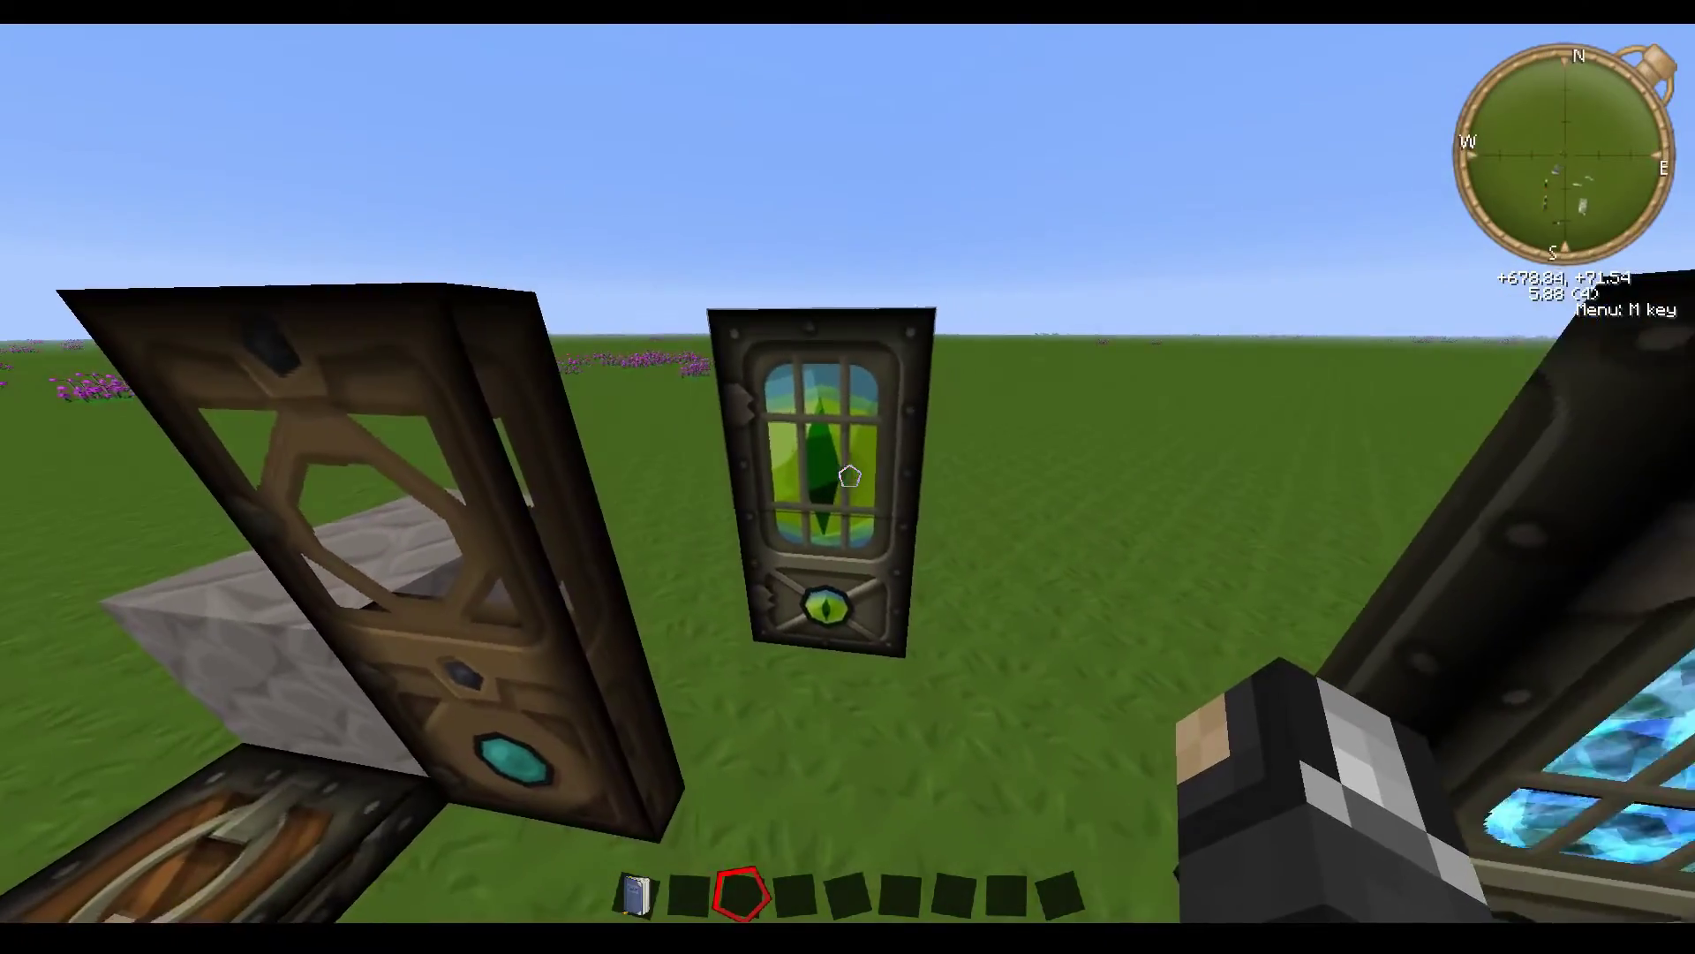
key(a)
key(s)
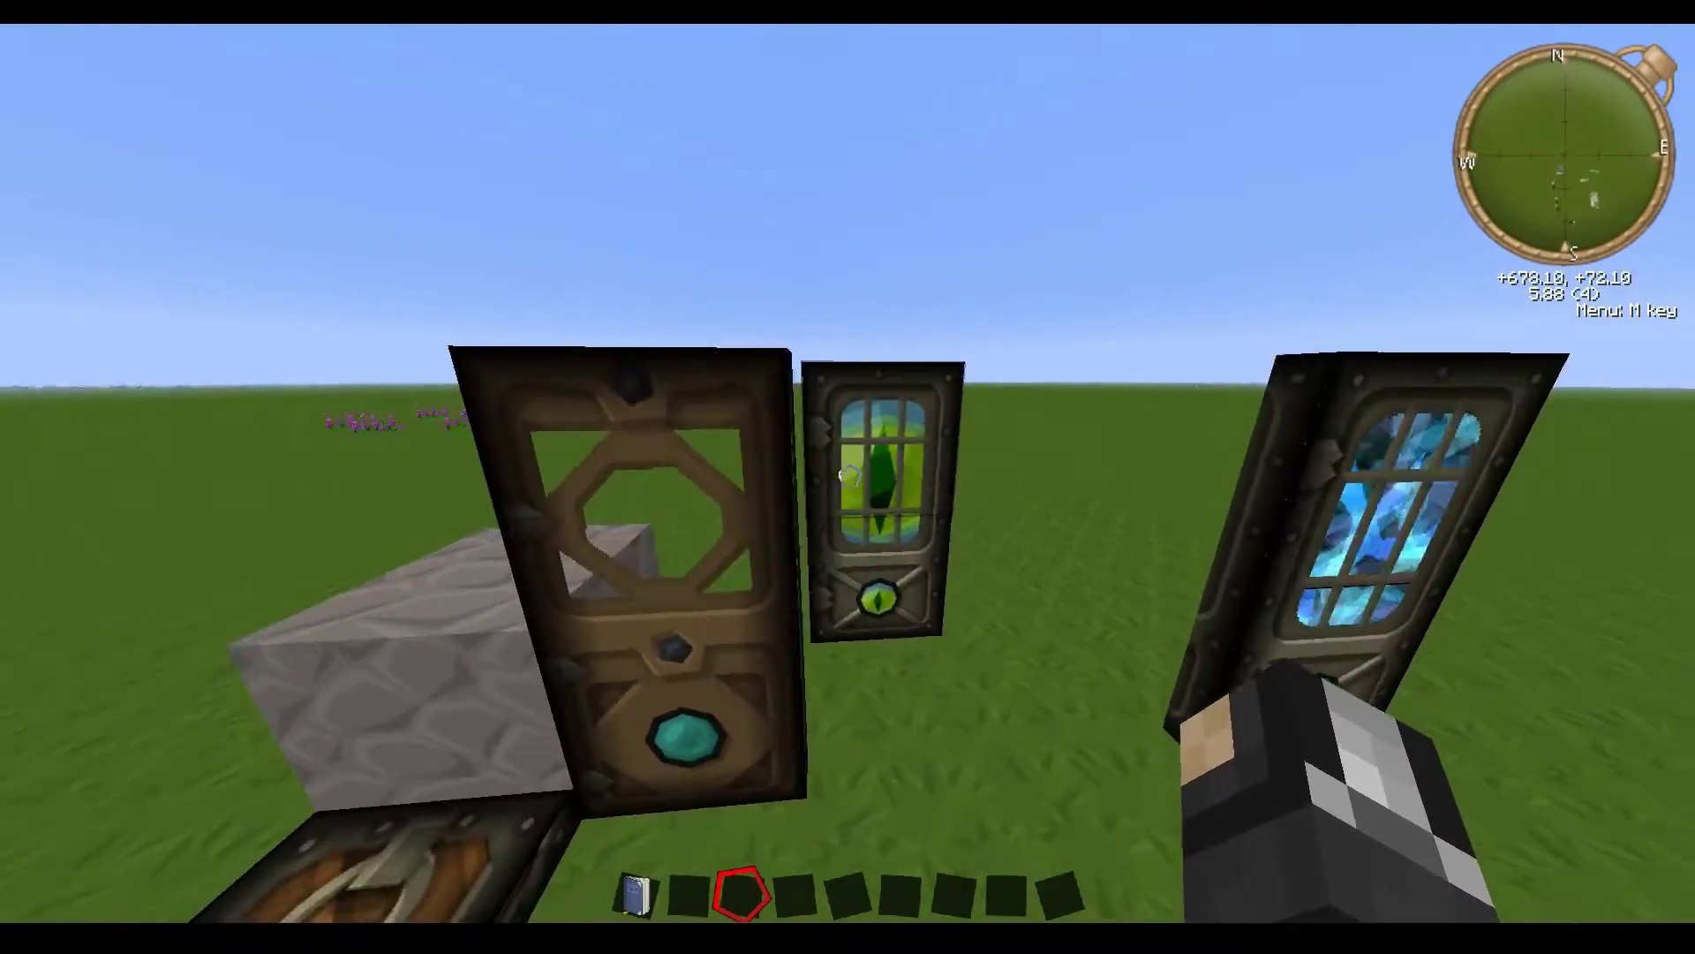
Step: Open the ender-eye door, then open and close the trapdoor
right_click(849, 476)
key(d)
key(a)
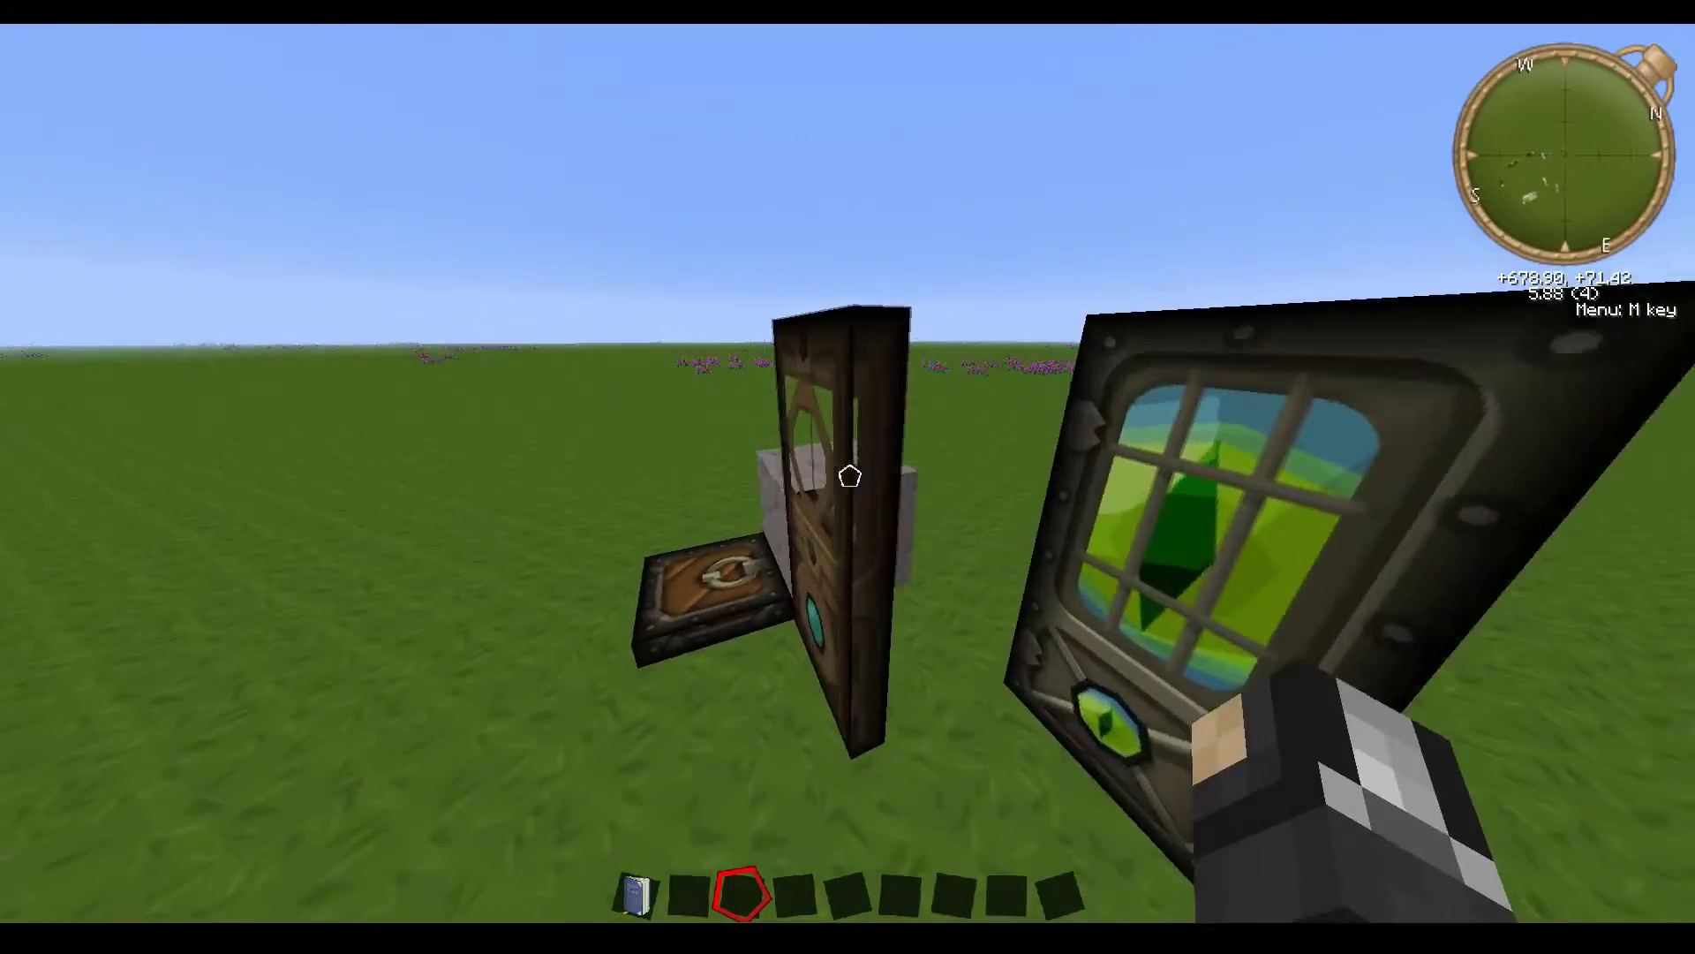
right_click(849, 476)
right_click(850, 476)
key(w)
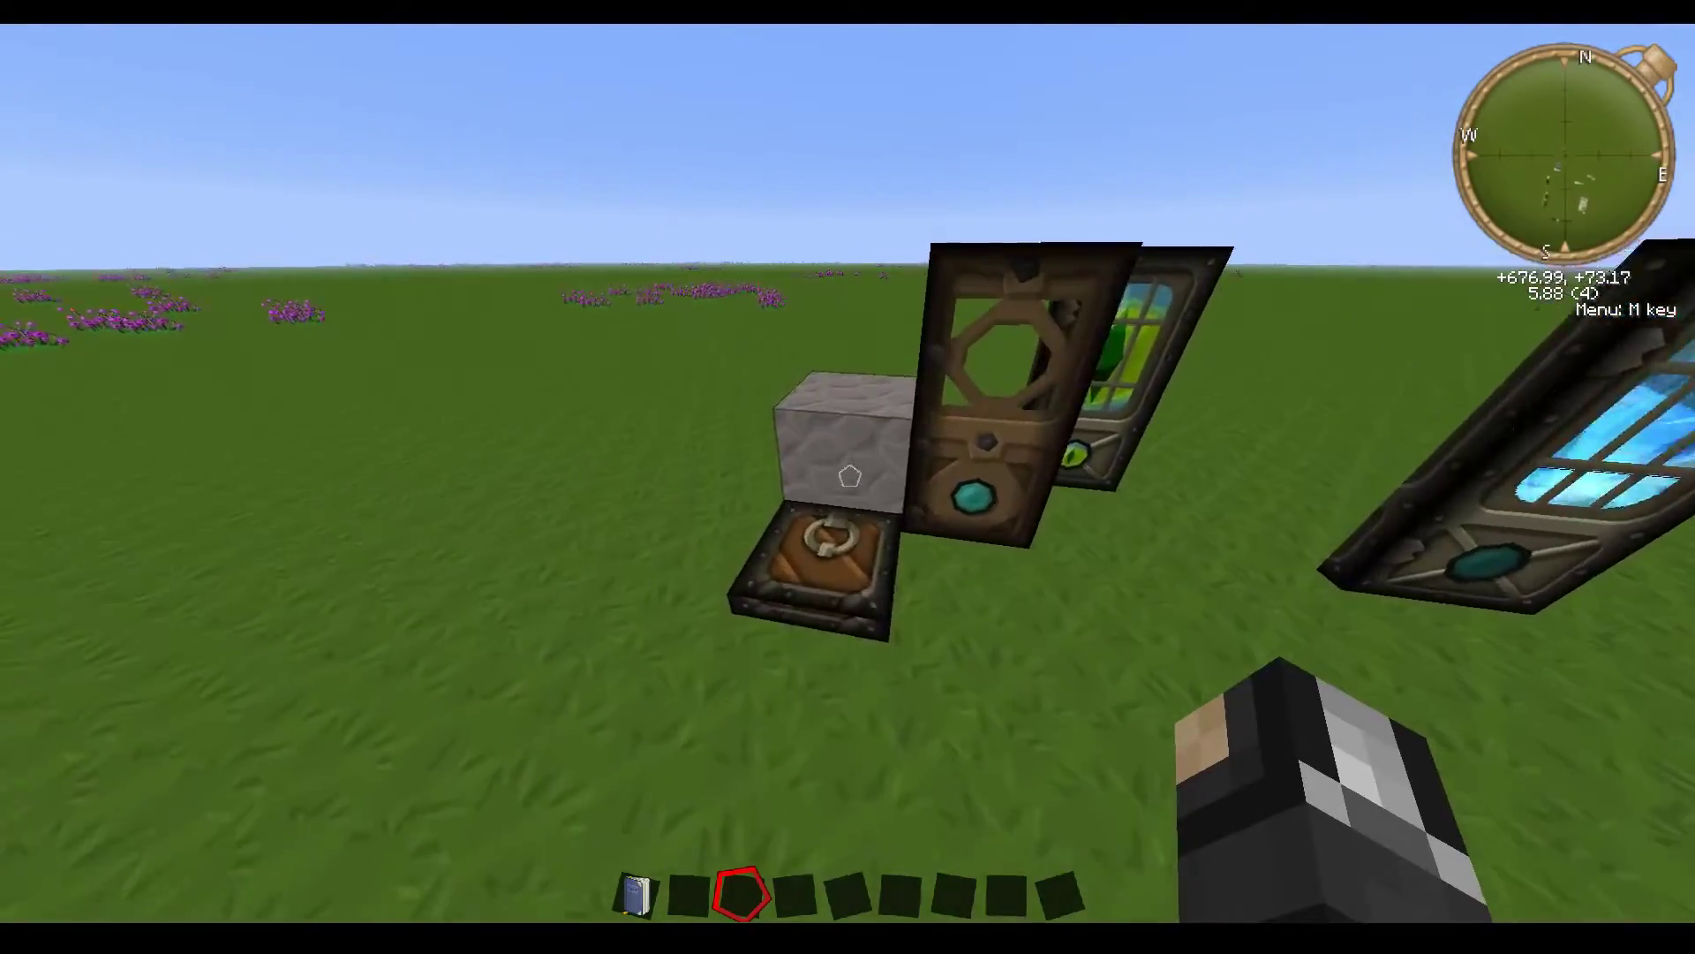
key(s)
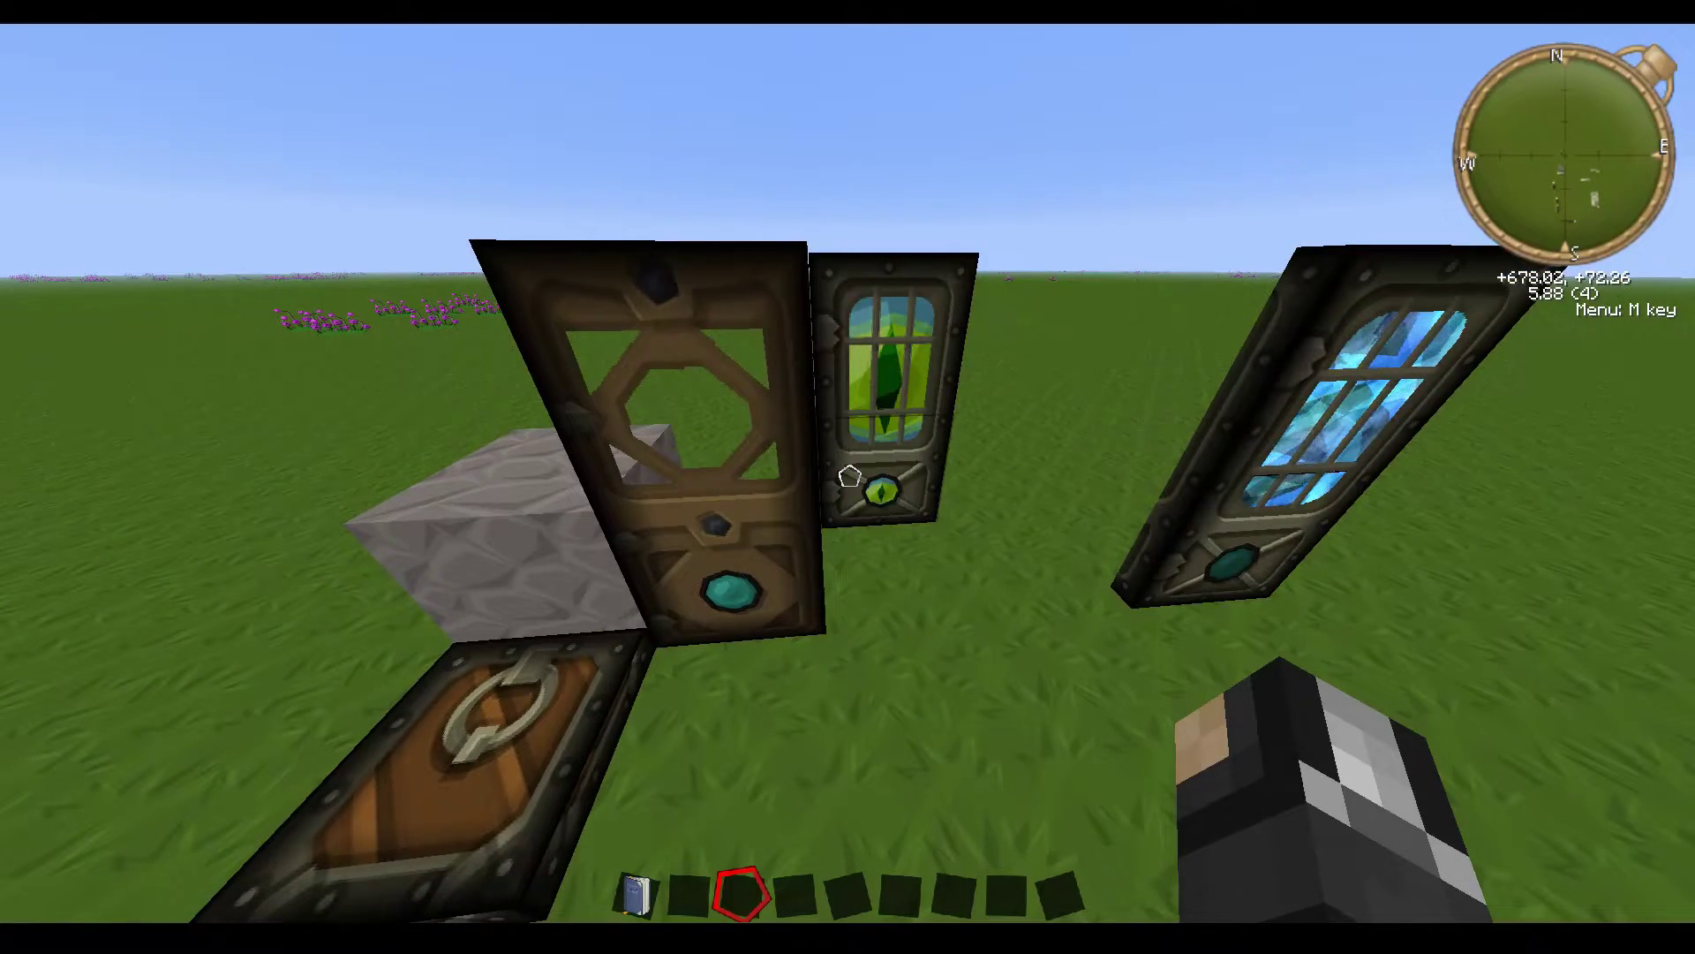
Step: Move around the doors to view them, then back away
key(w)
key(s)
key(d)
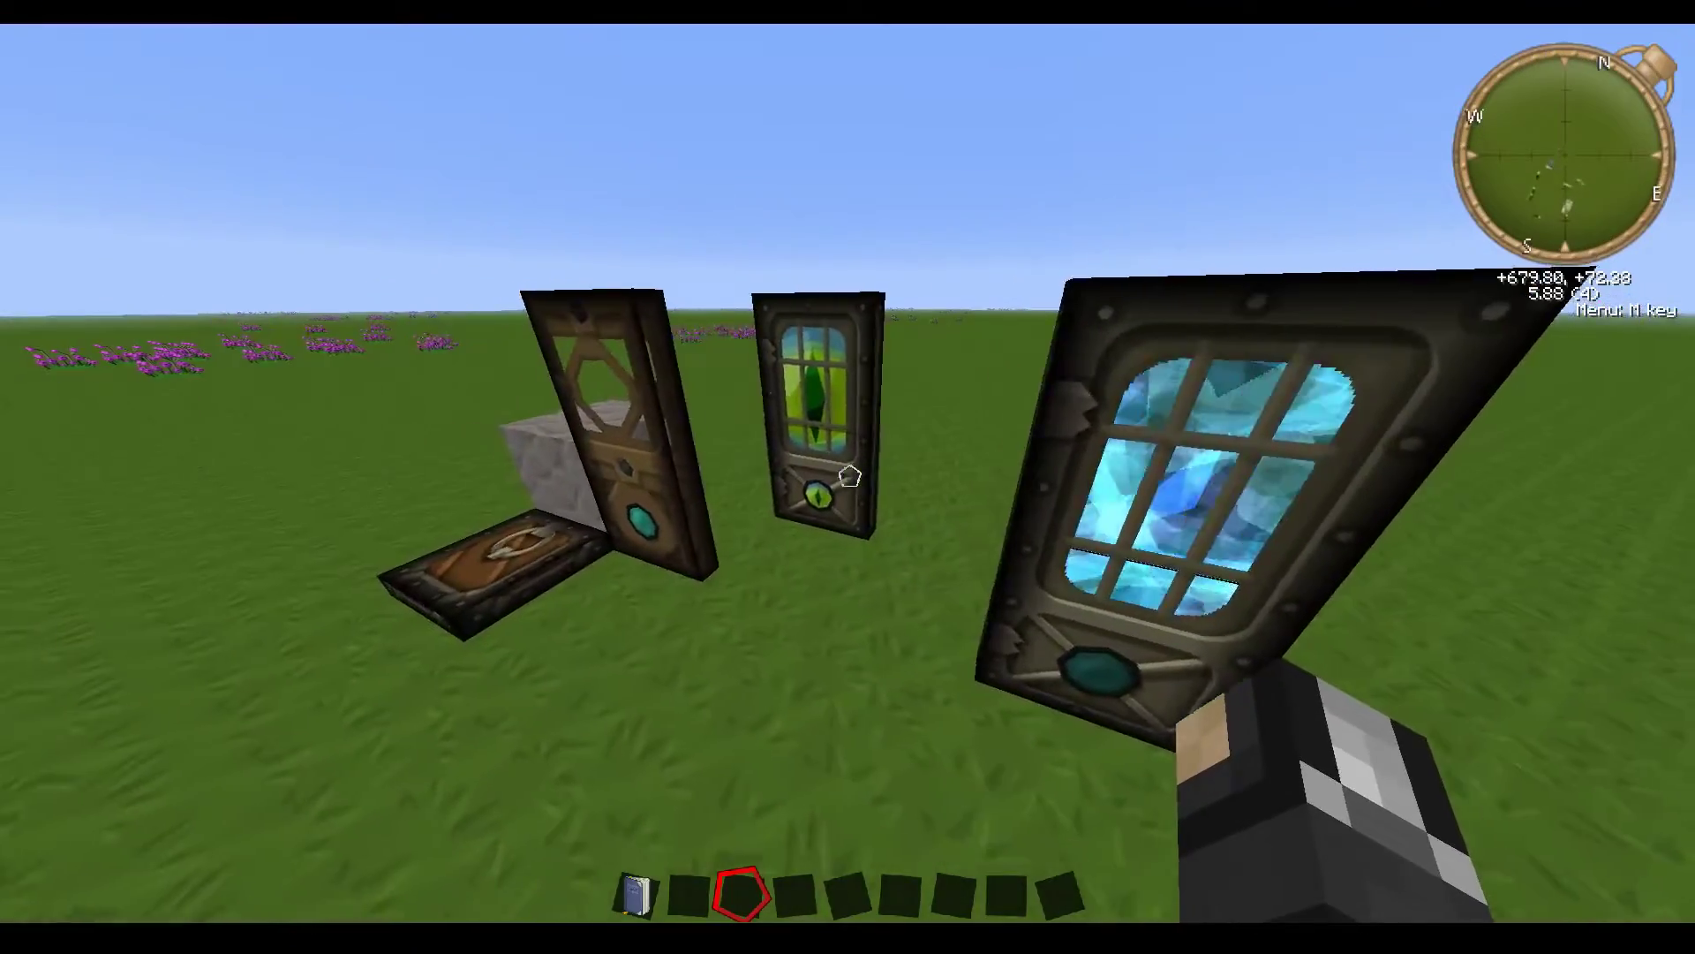
key(a)
key(s)
key(d)
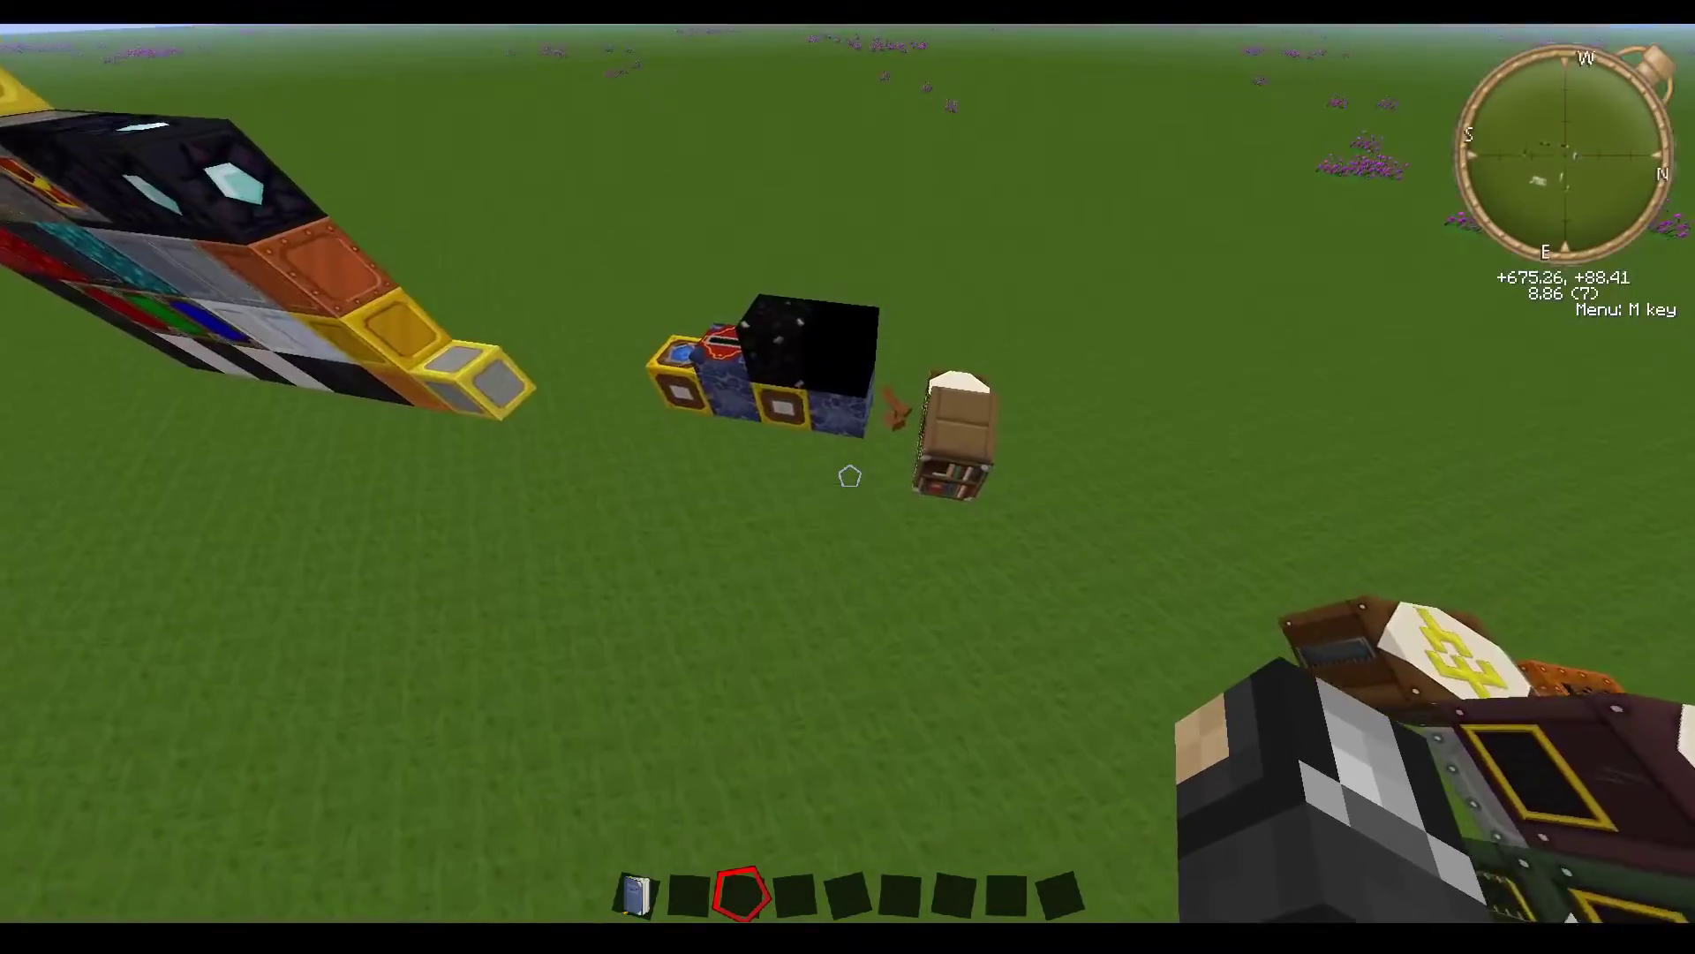
key(w)
key(a)
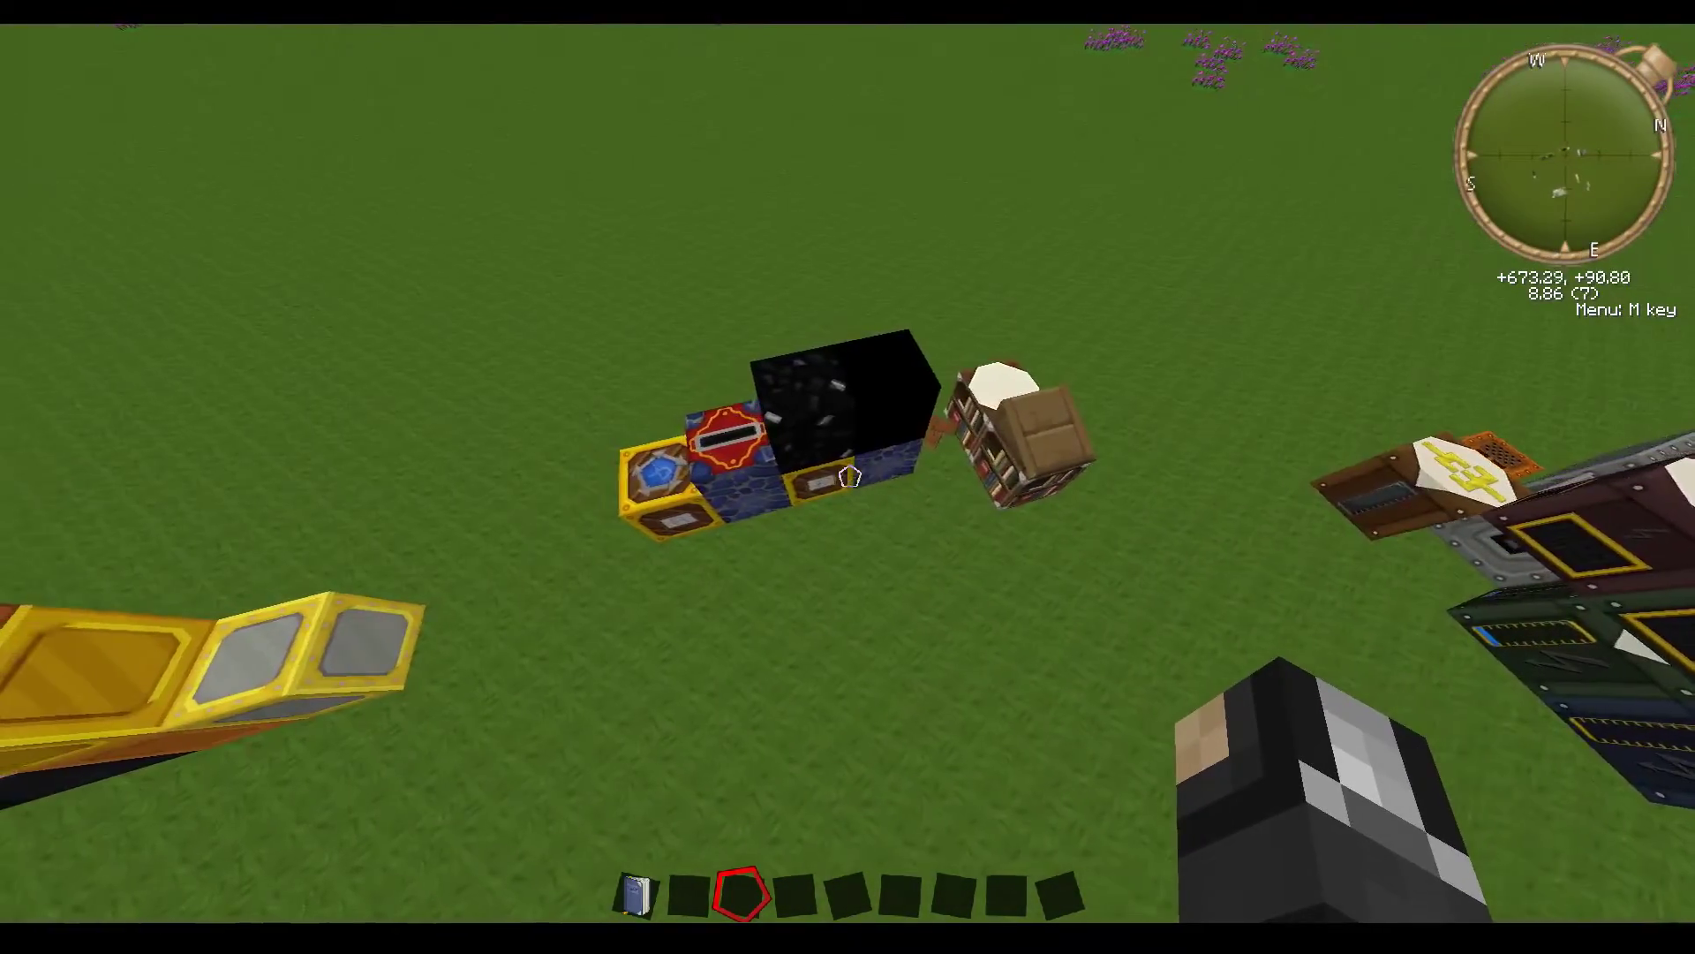
key(w)
key(d)
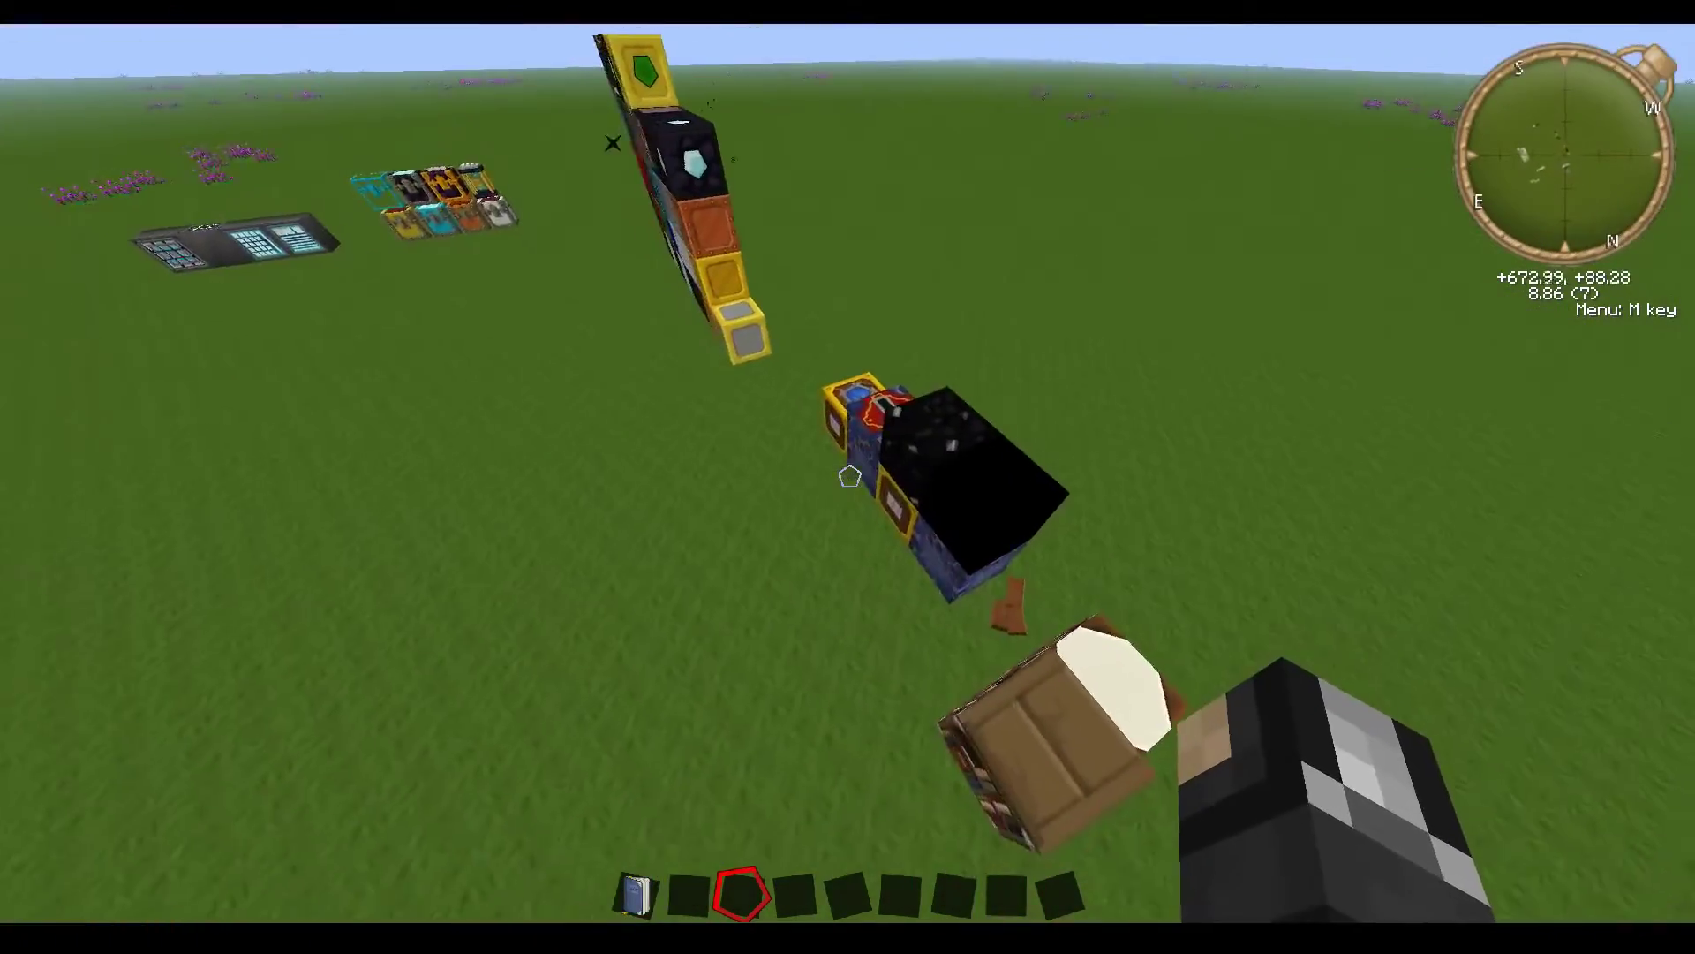
key(a)
key(w)
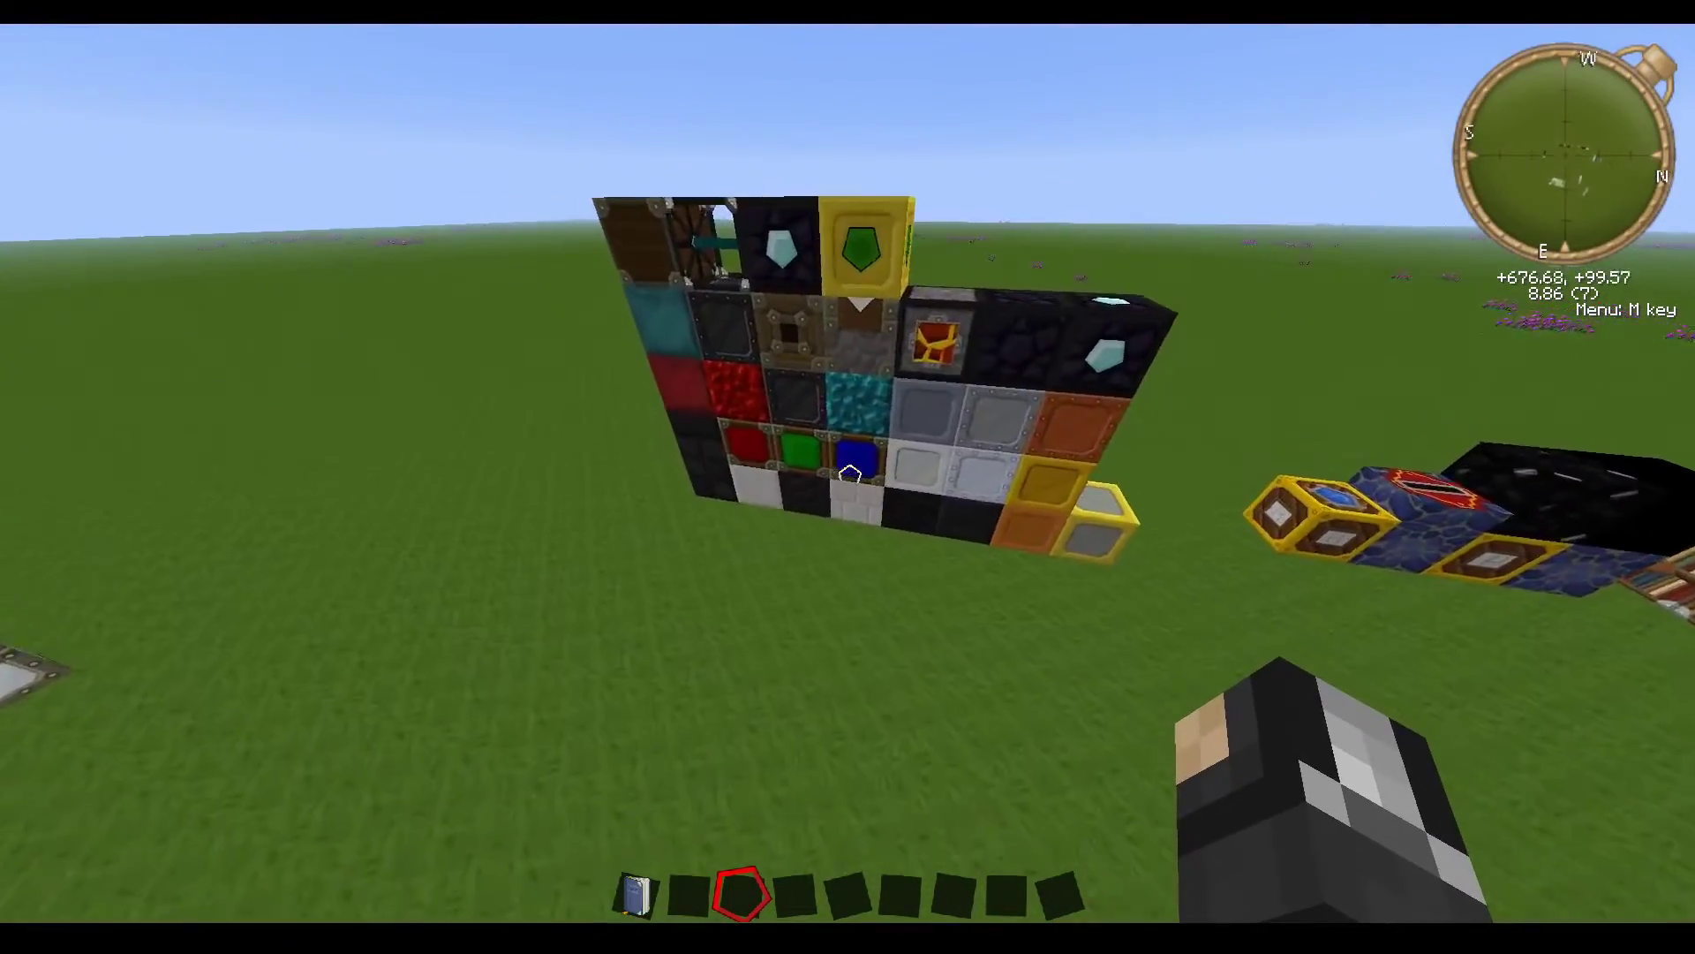
key(w)
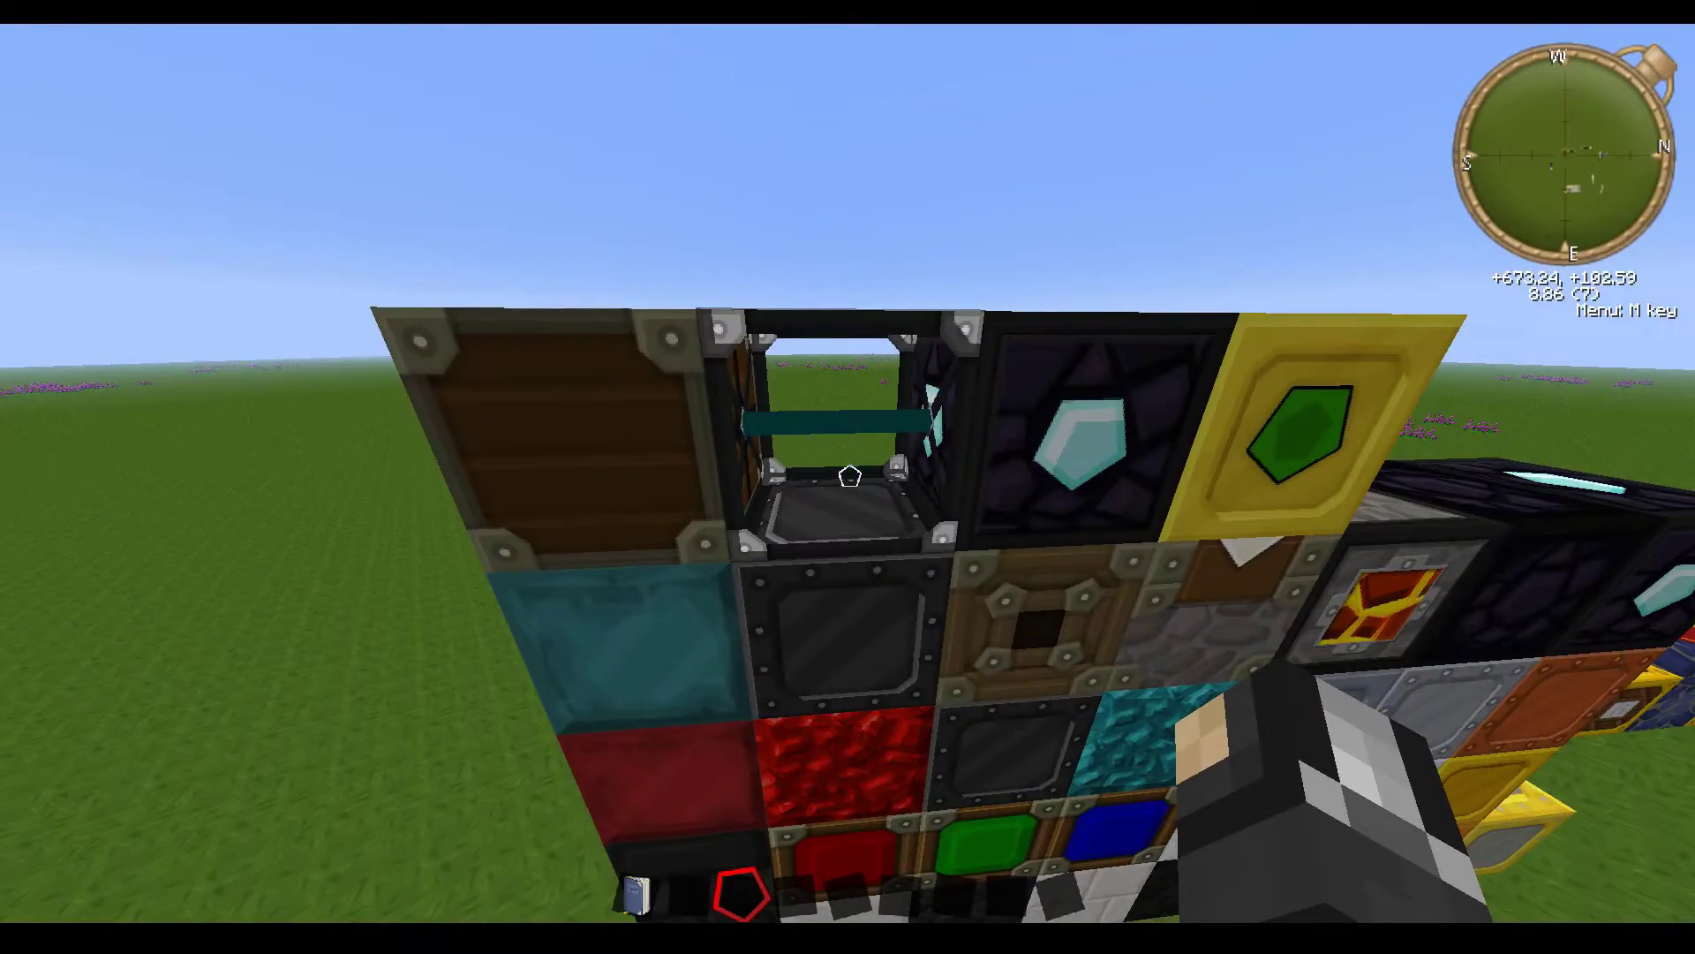
key(d)
key(s)
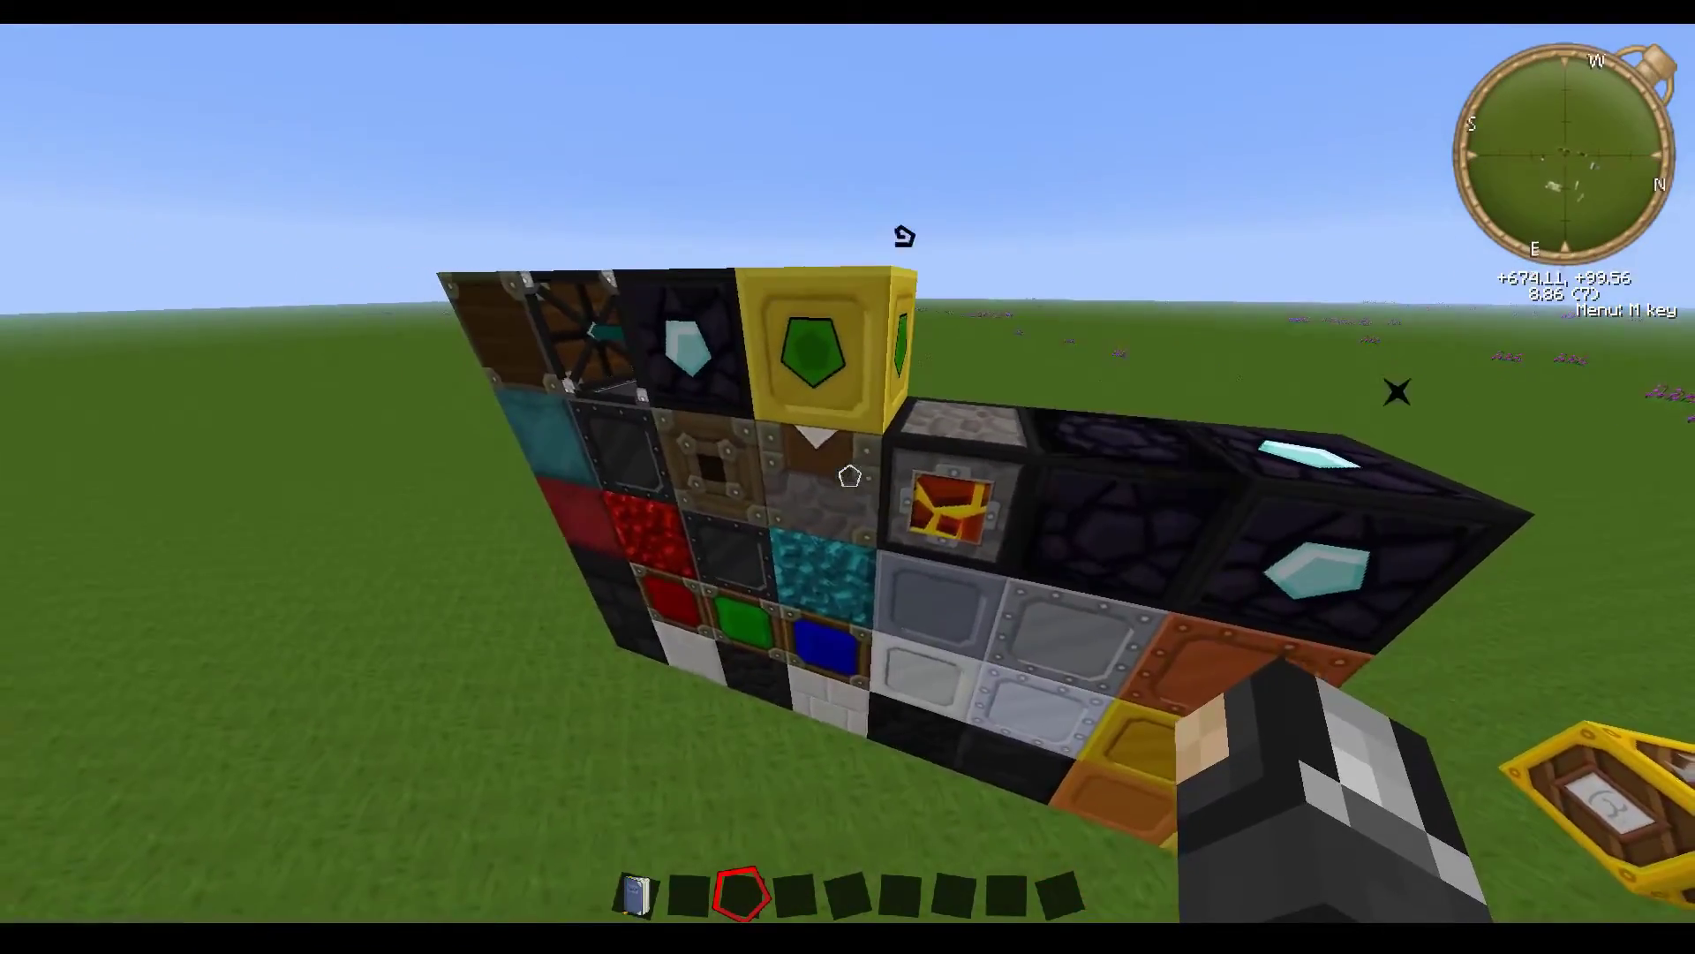
key(s)
Step: Walk to the row of chests, open the glass chest, then close its screen
key(e)
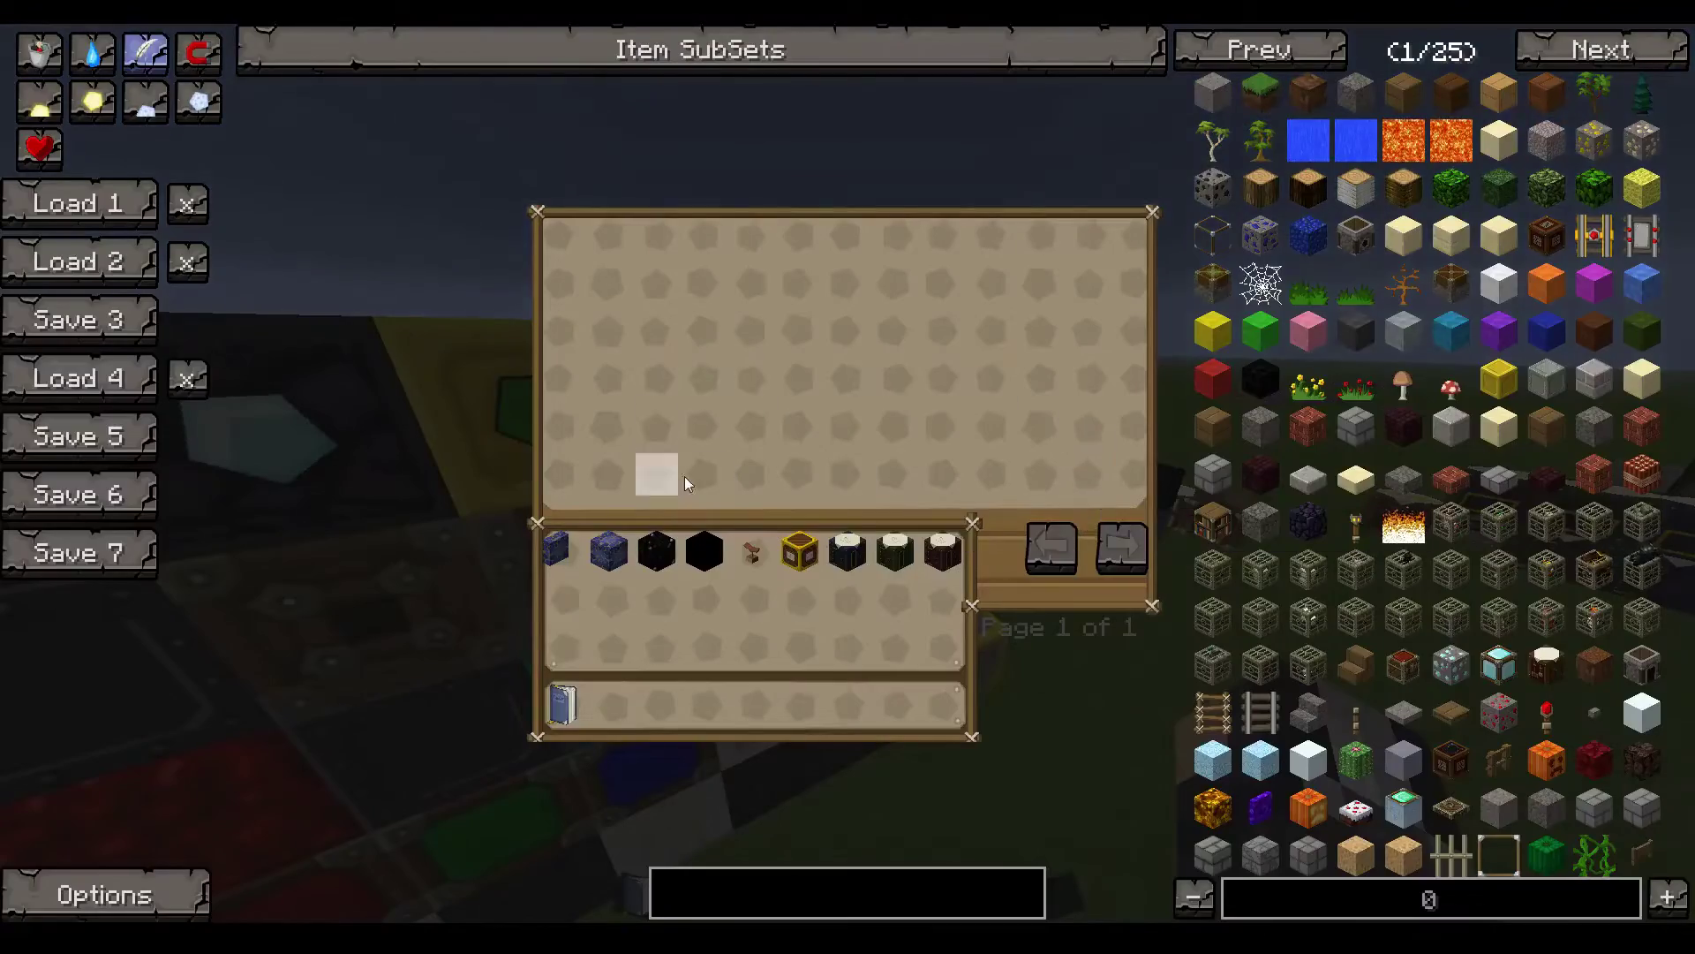
key(e)
key(e)
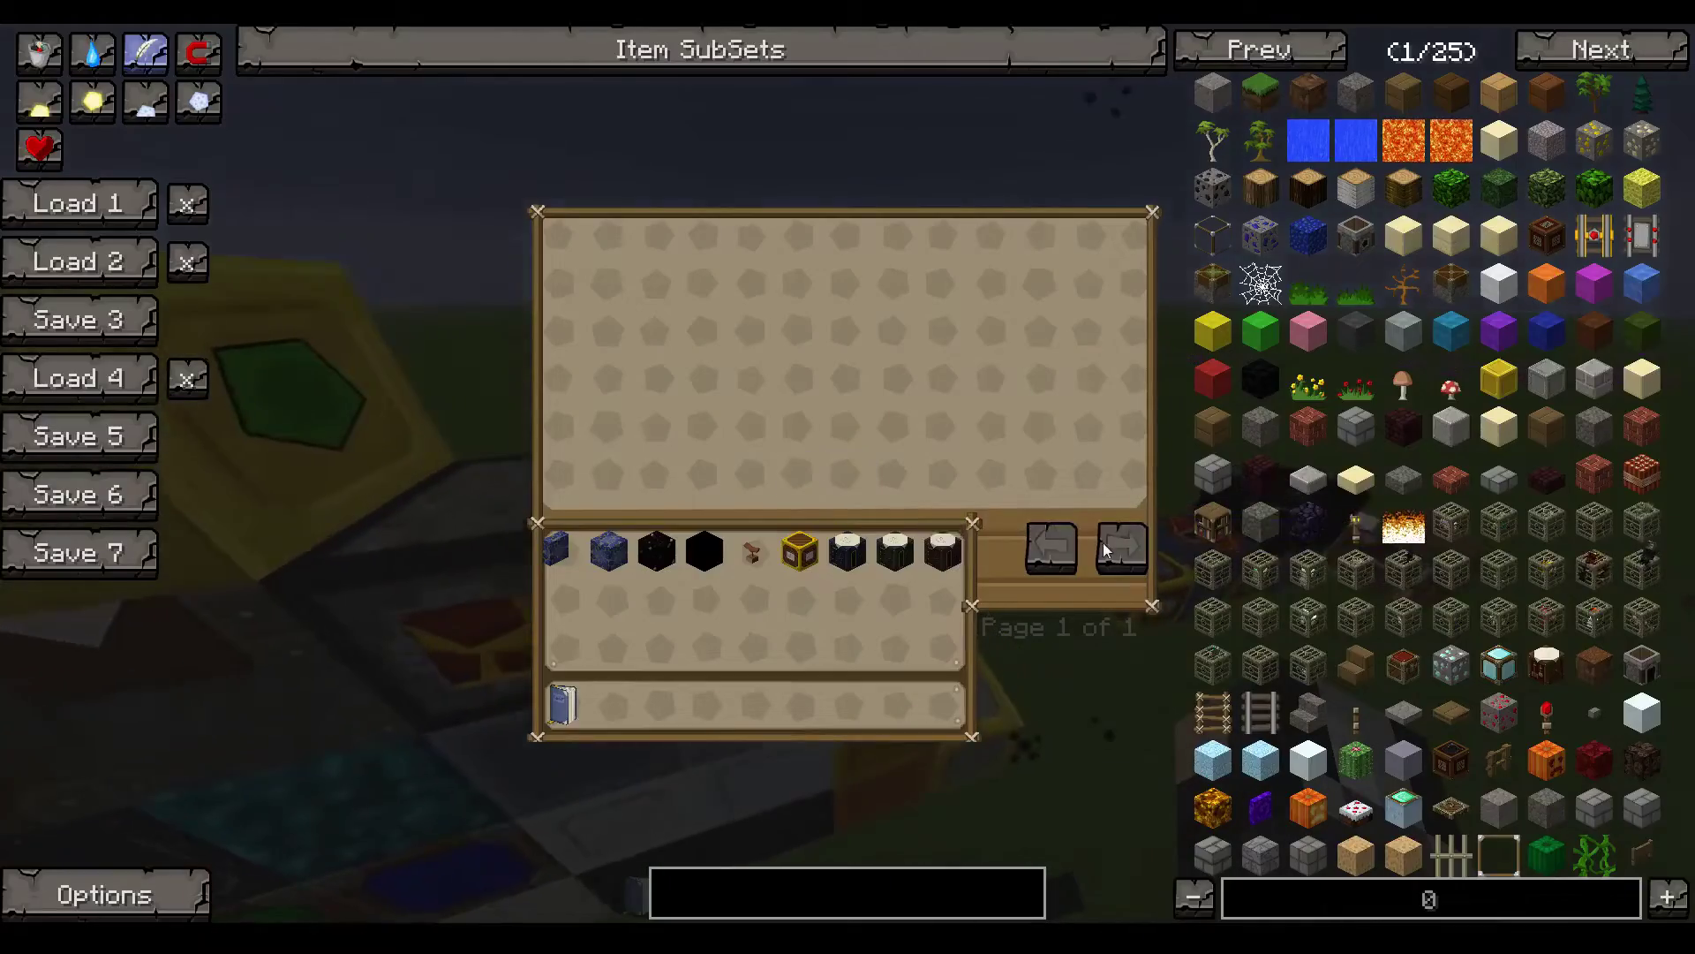
key(e)
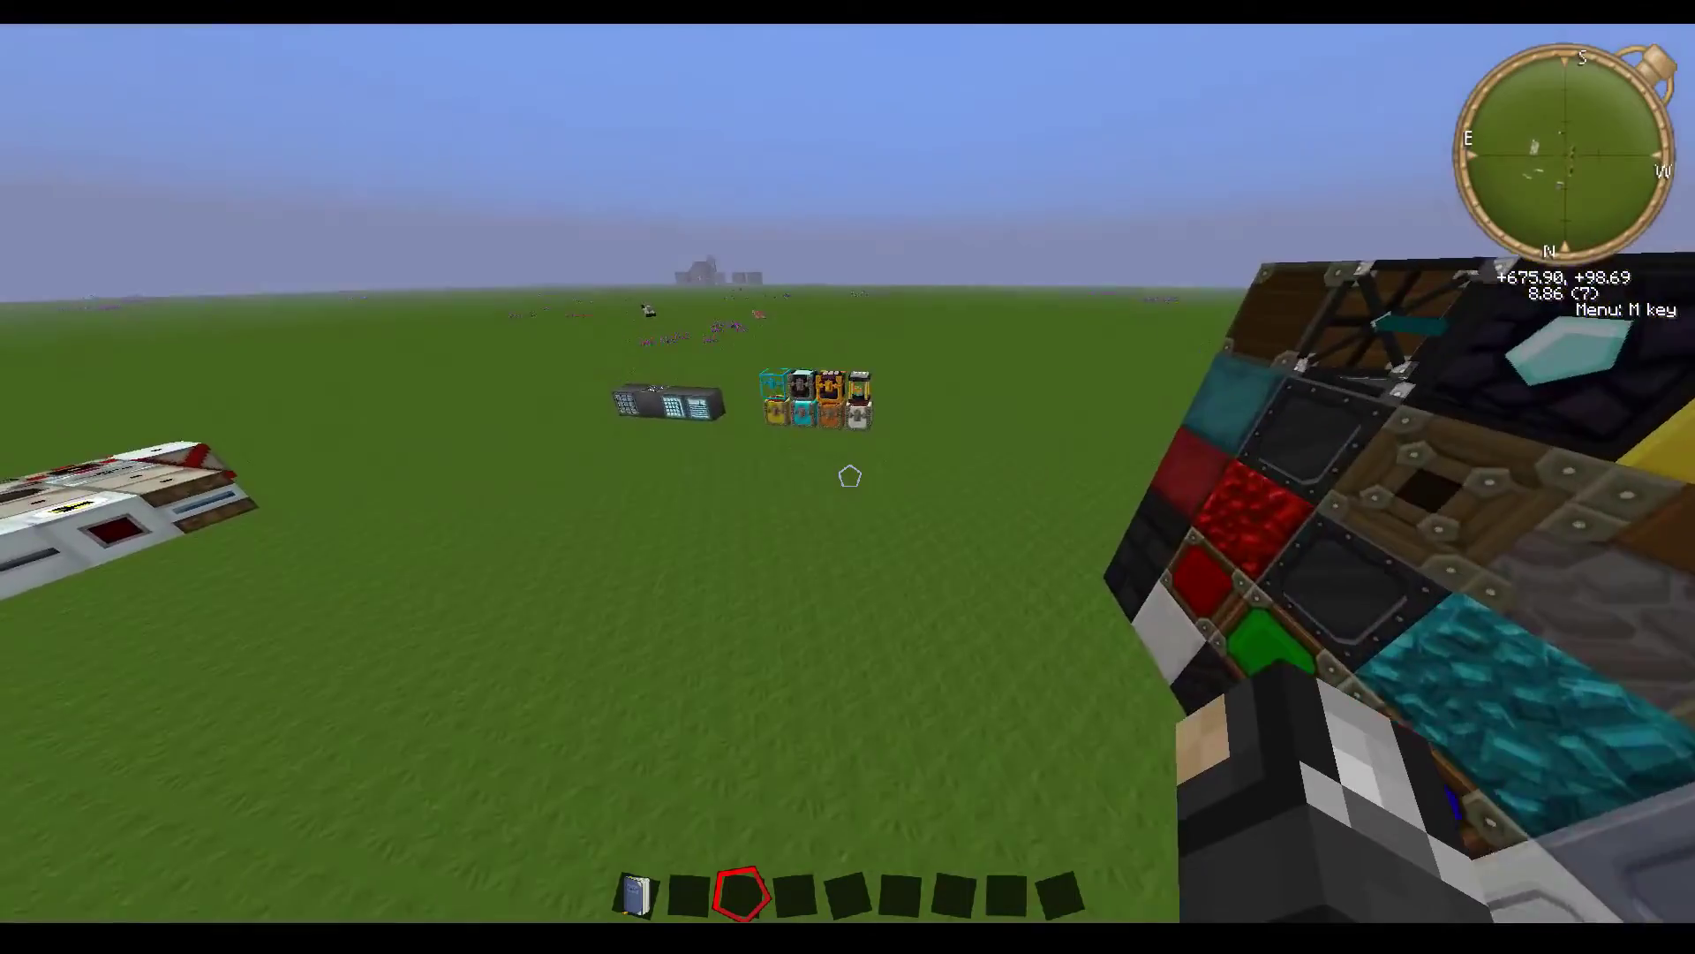
key(w)
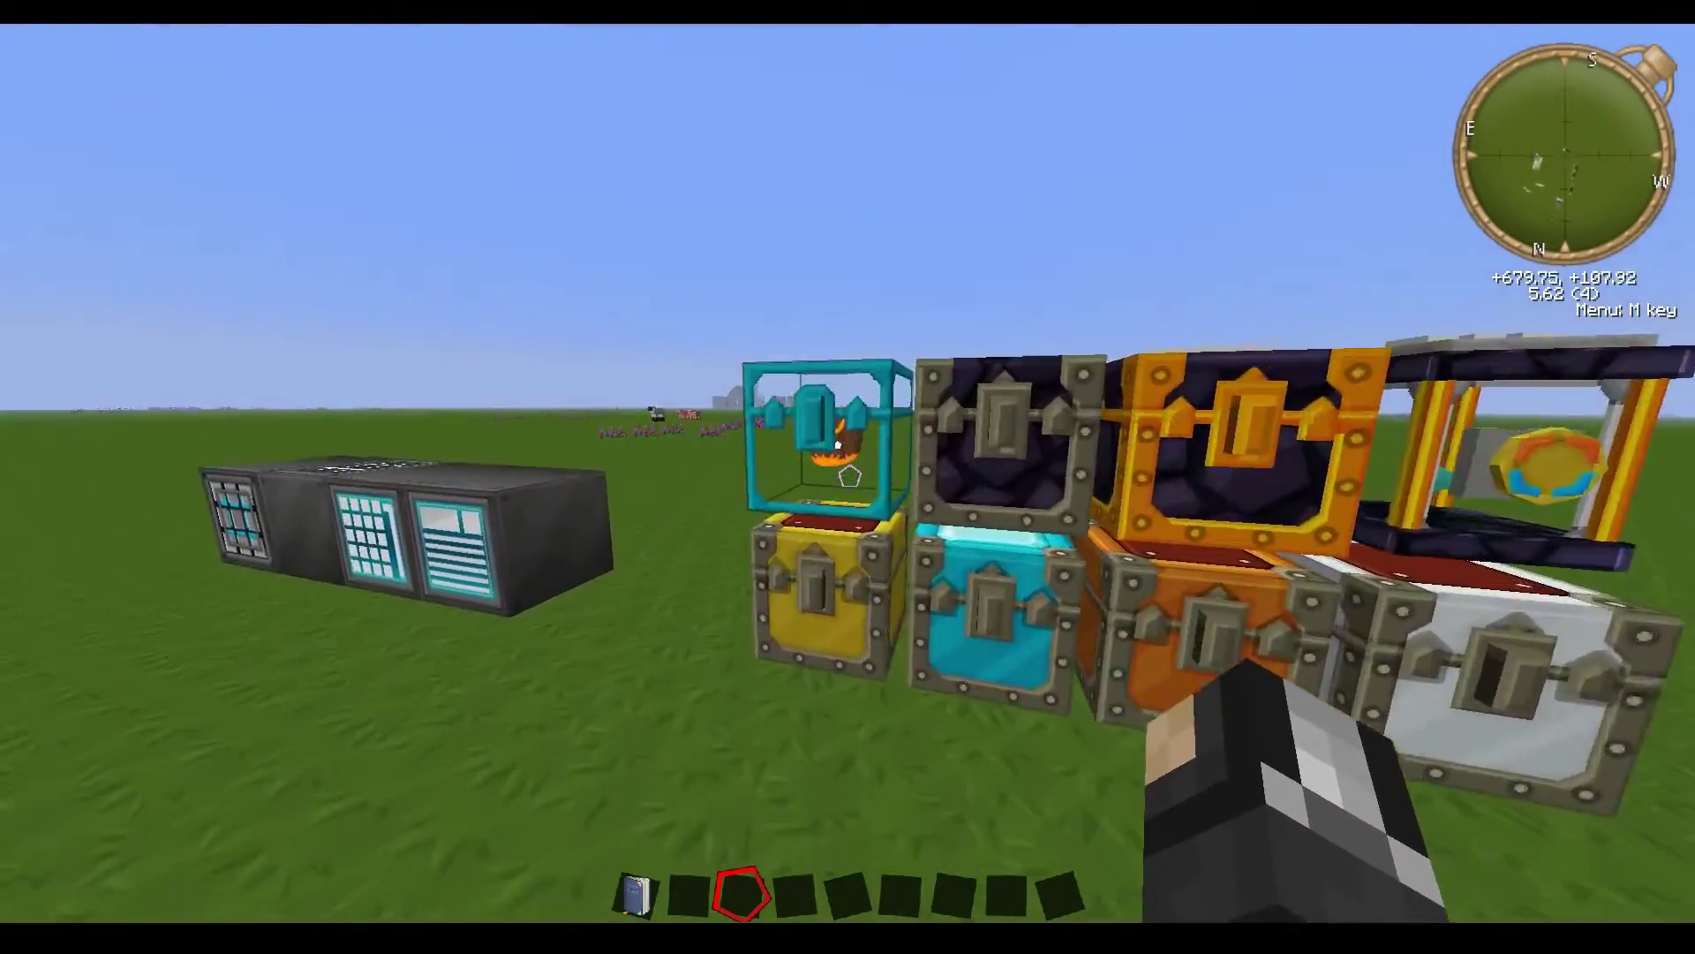
key(s)
key(w)
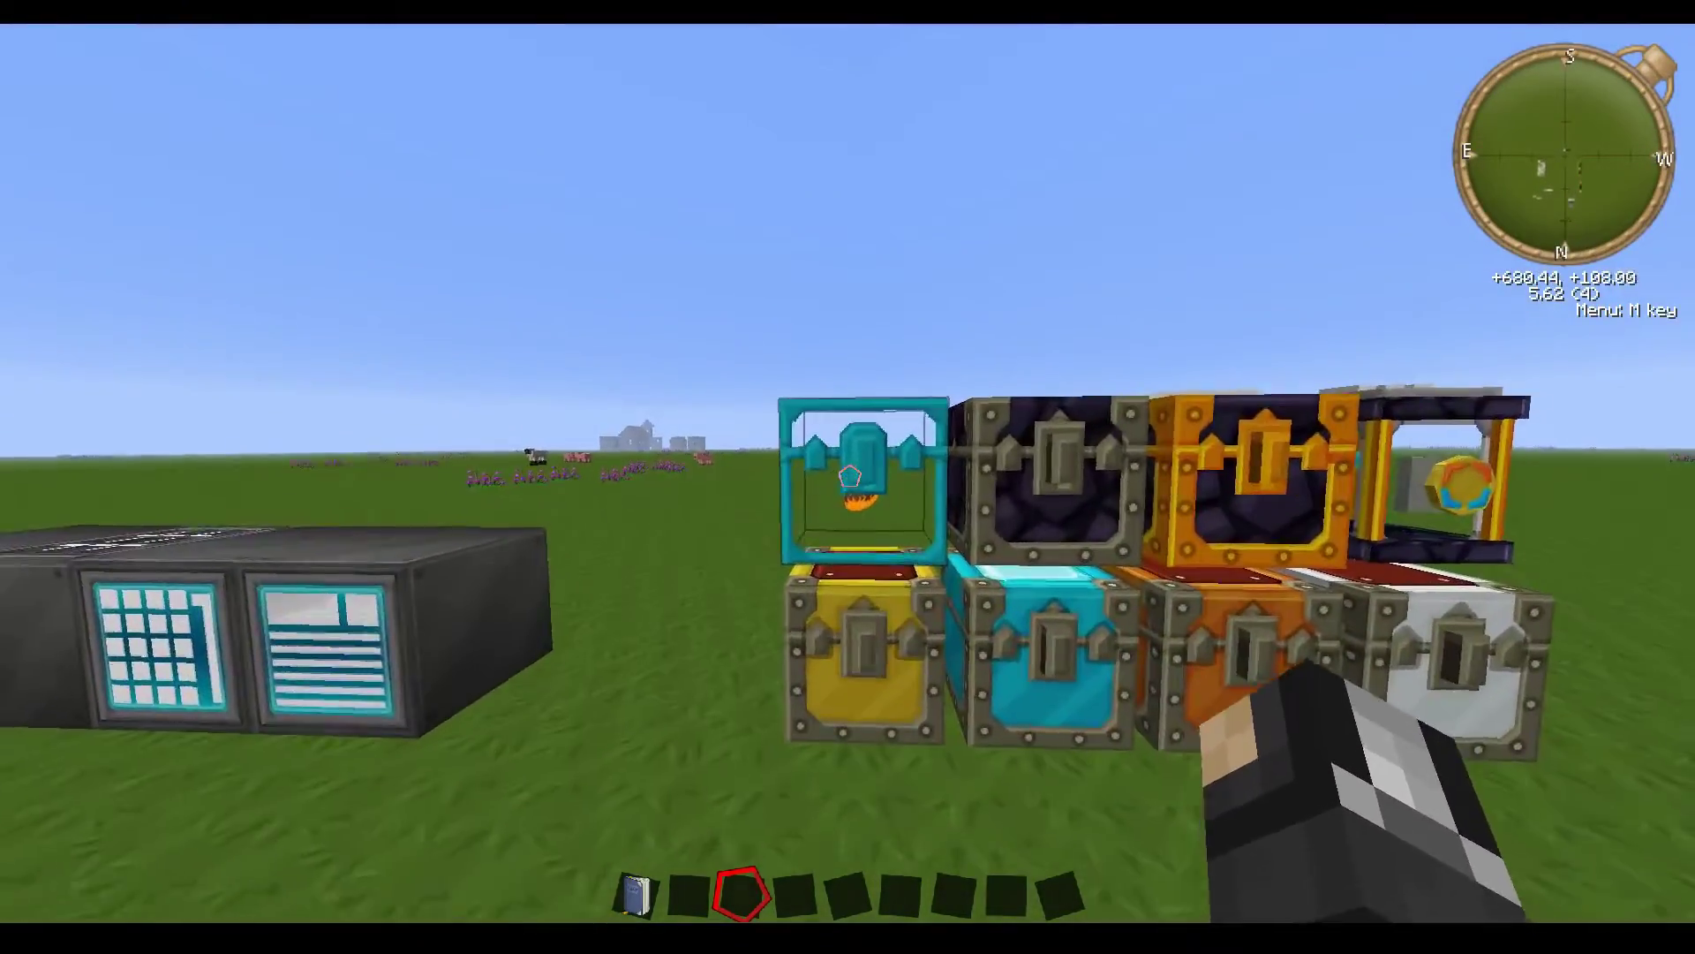
right_click(850, 476)
key(e)
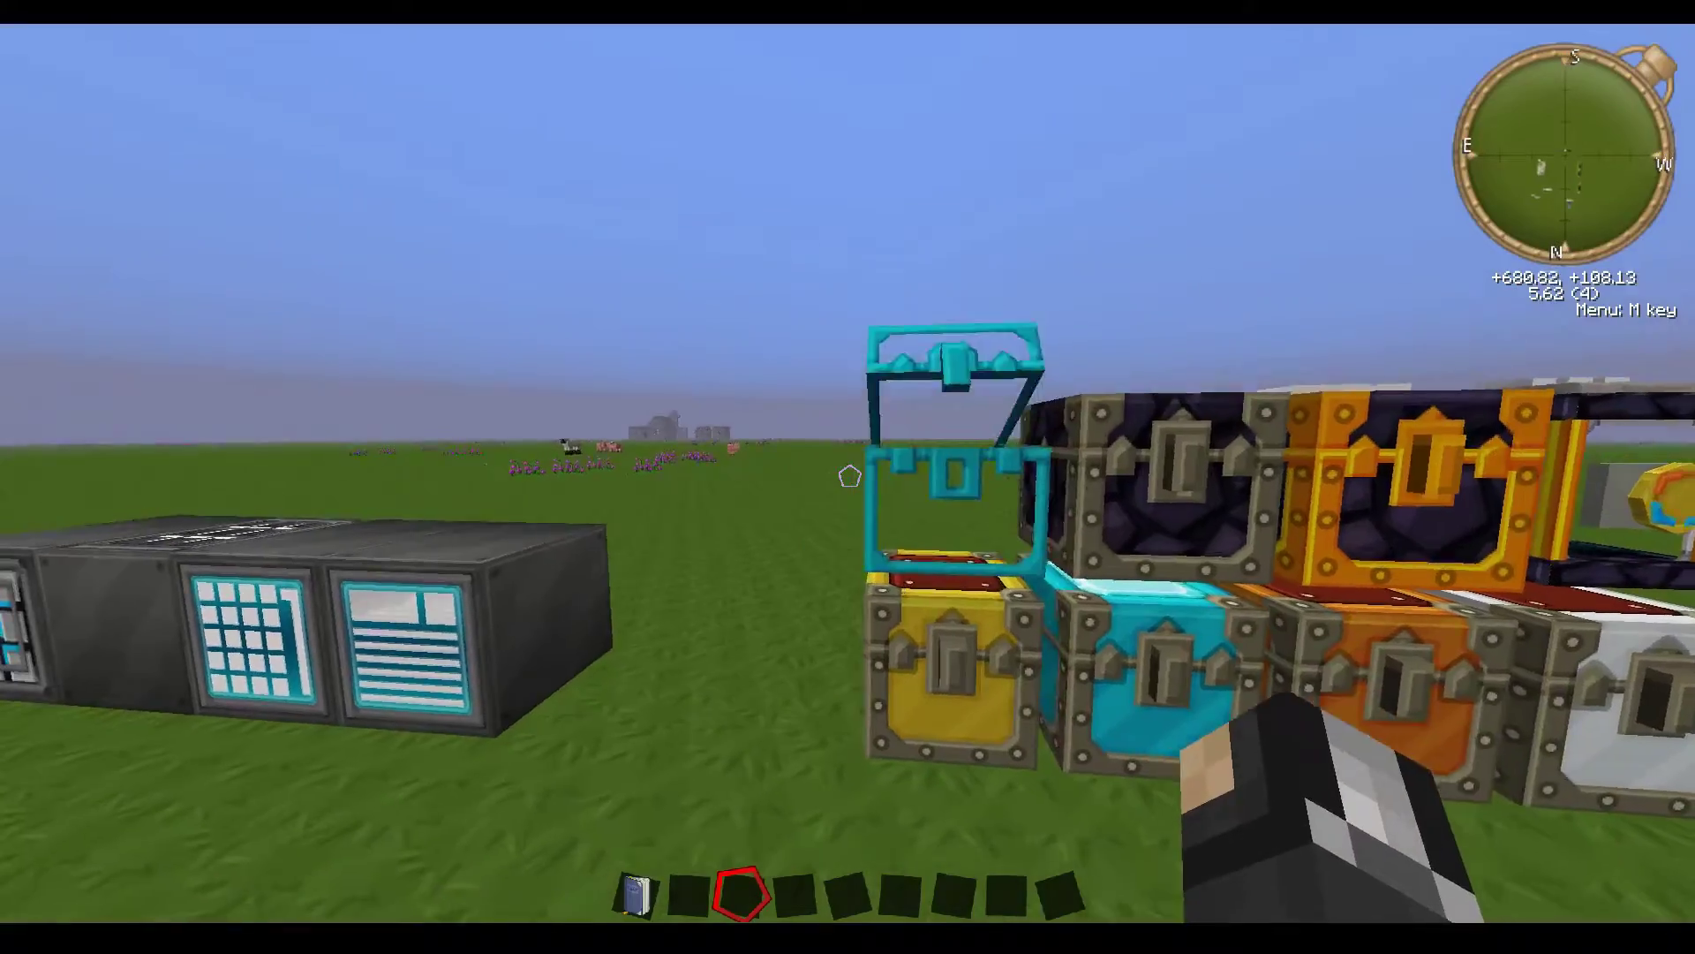
Step: Walk around the yellow and glass chests to view their textured fronts
key(d)
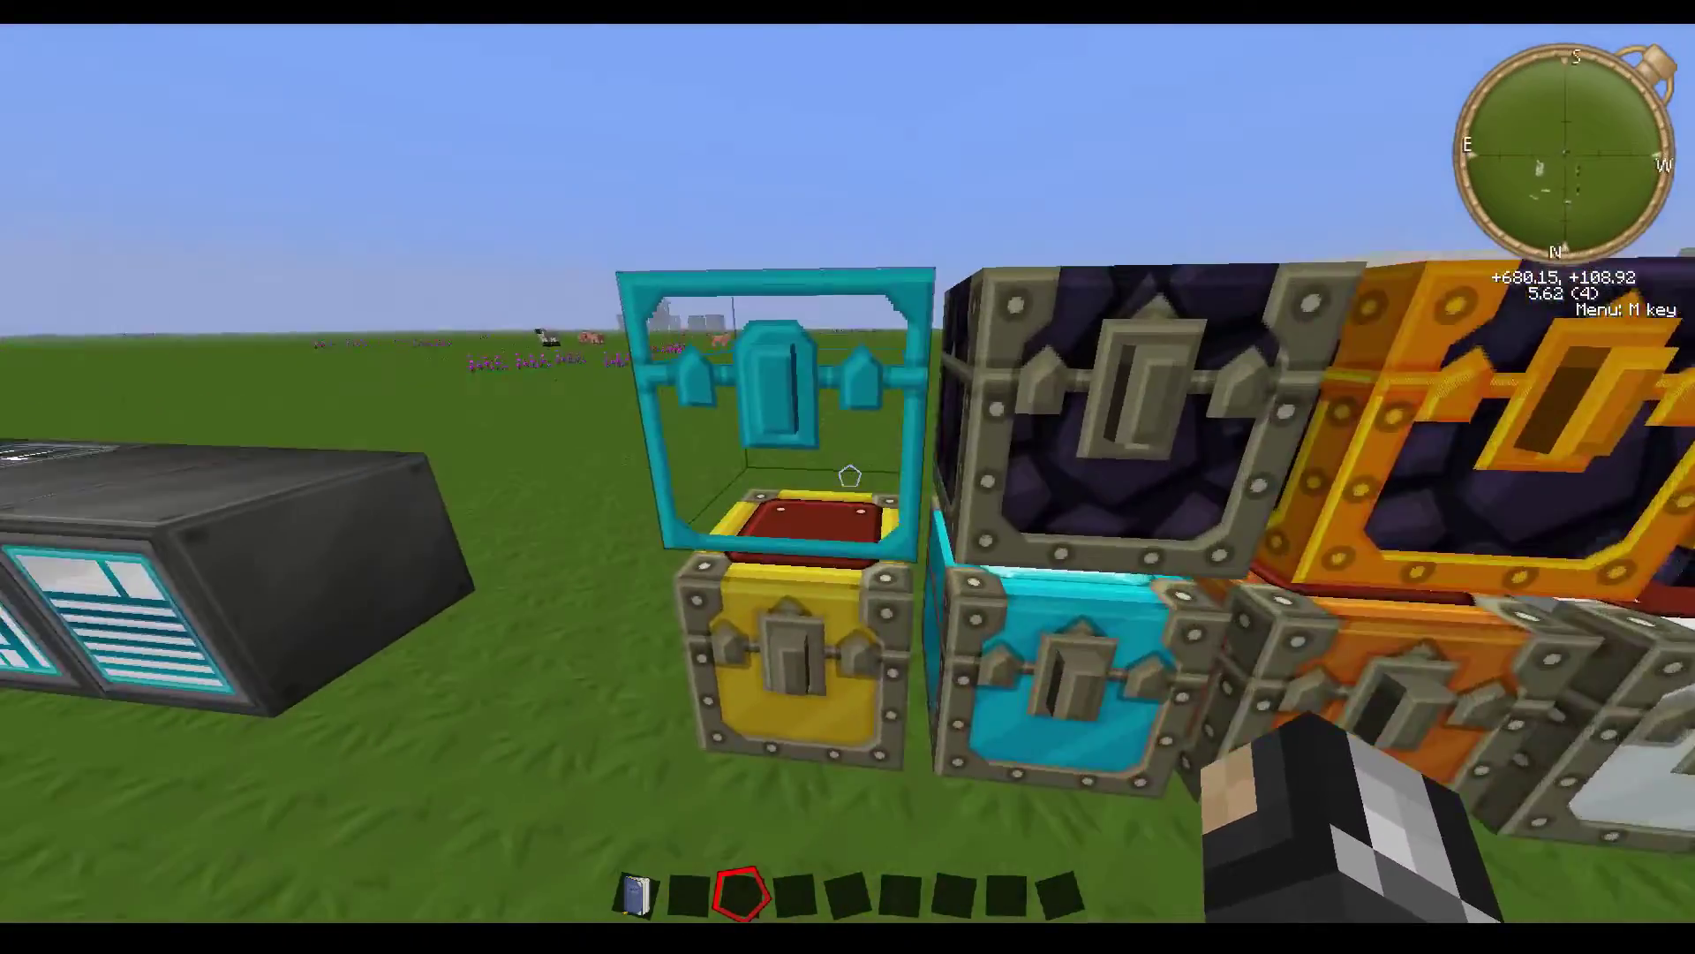
key(w)
key(a)
key(s)
key(s)
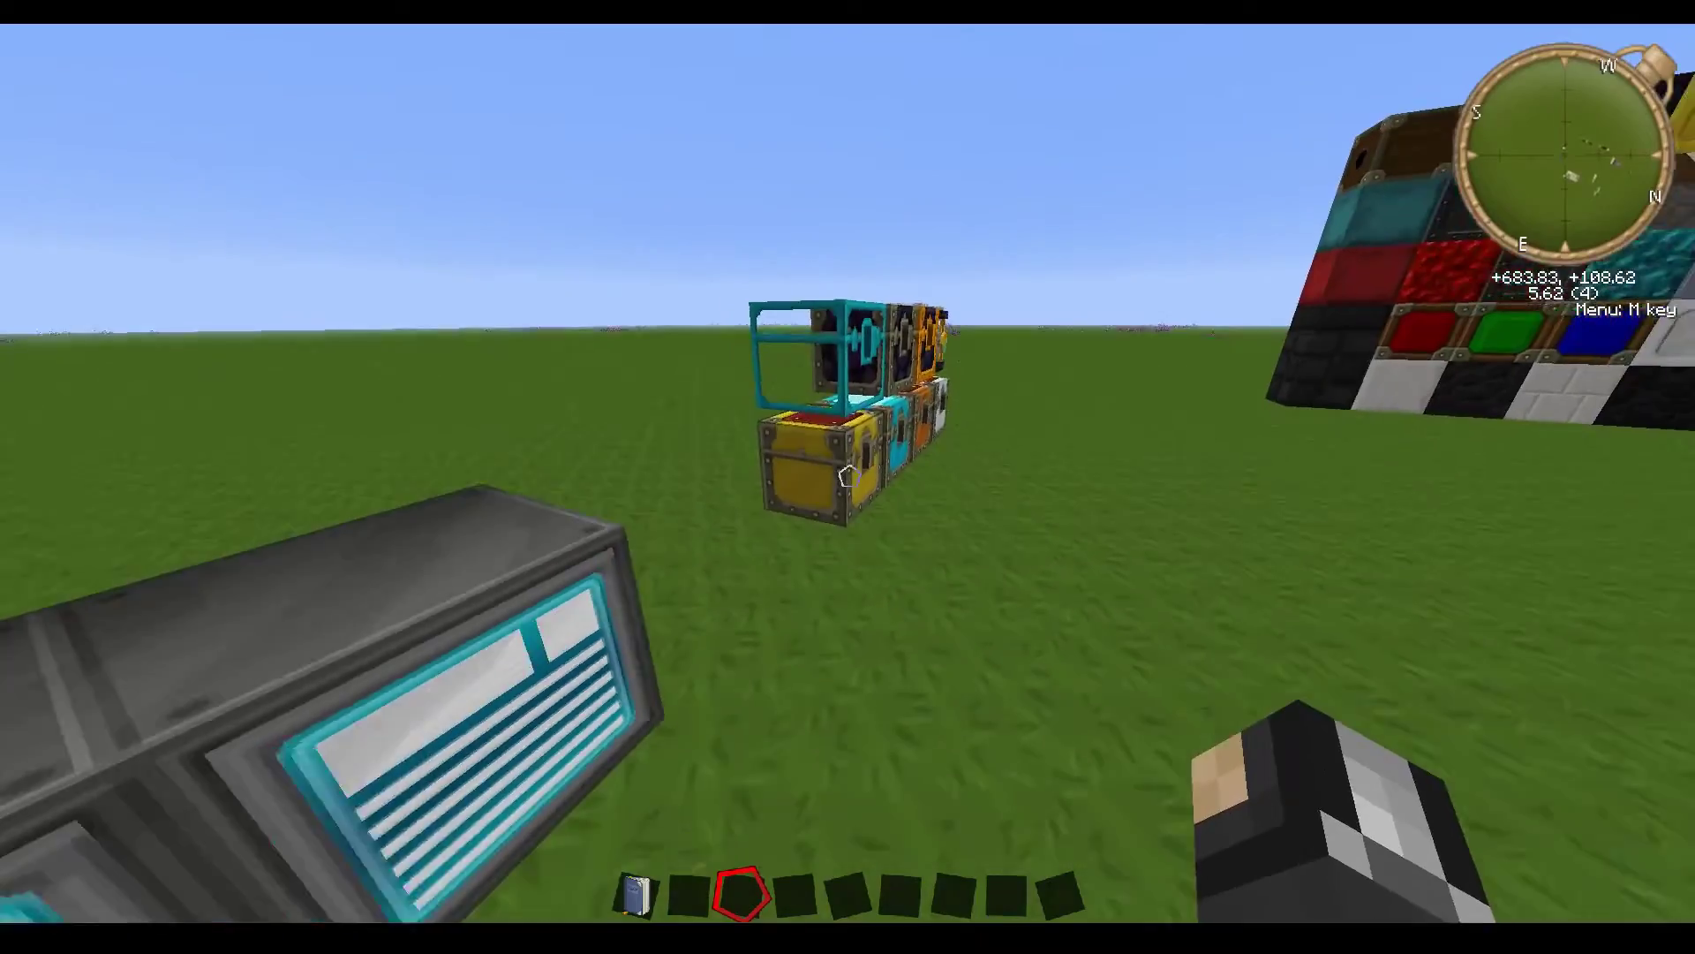
key(w)
key(d)
key(e)
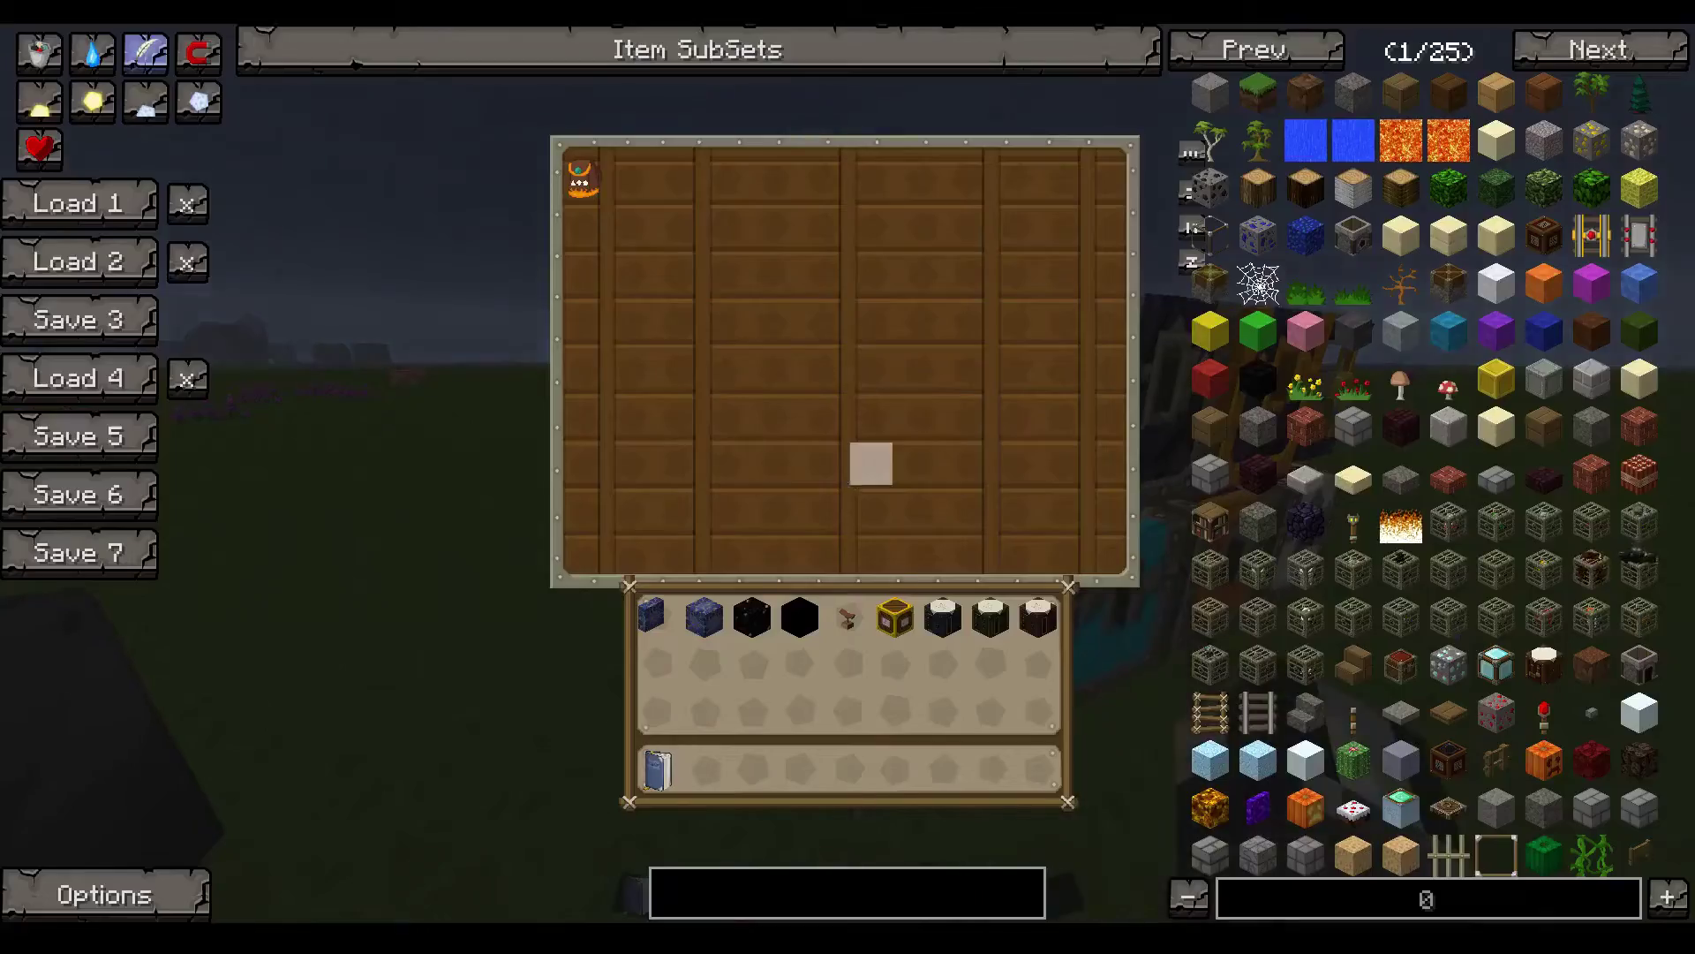
key(e)
right_click(849, 478)
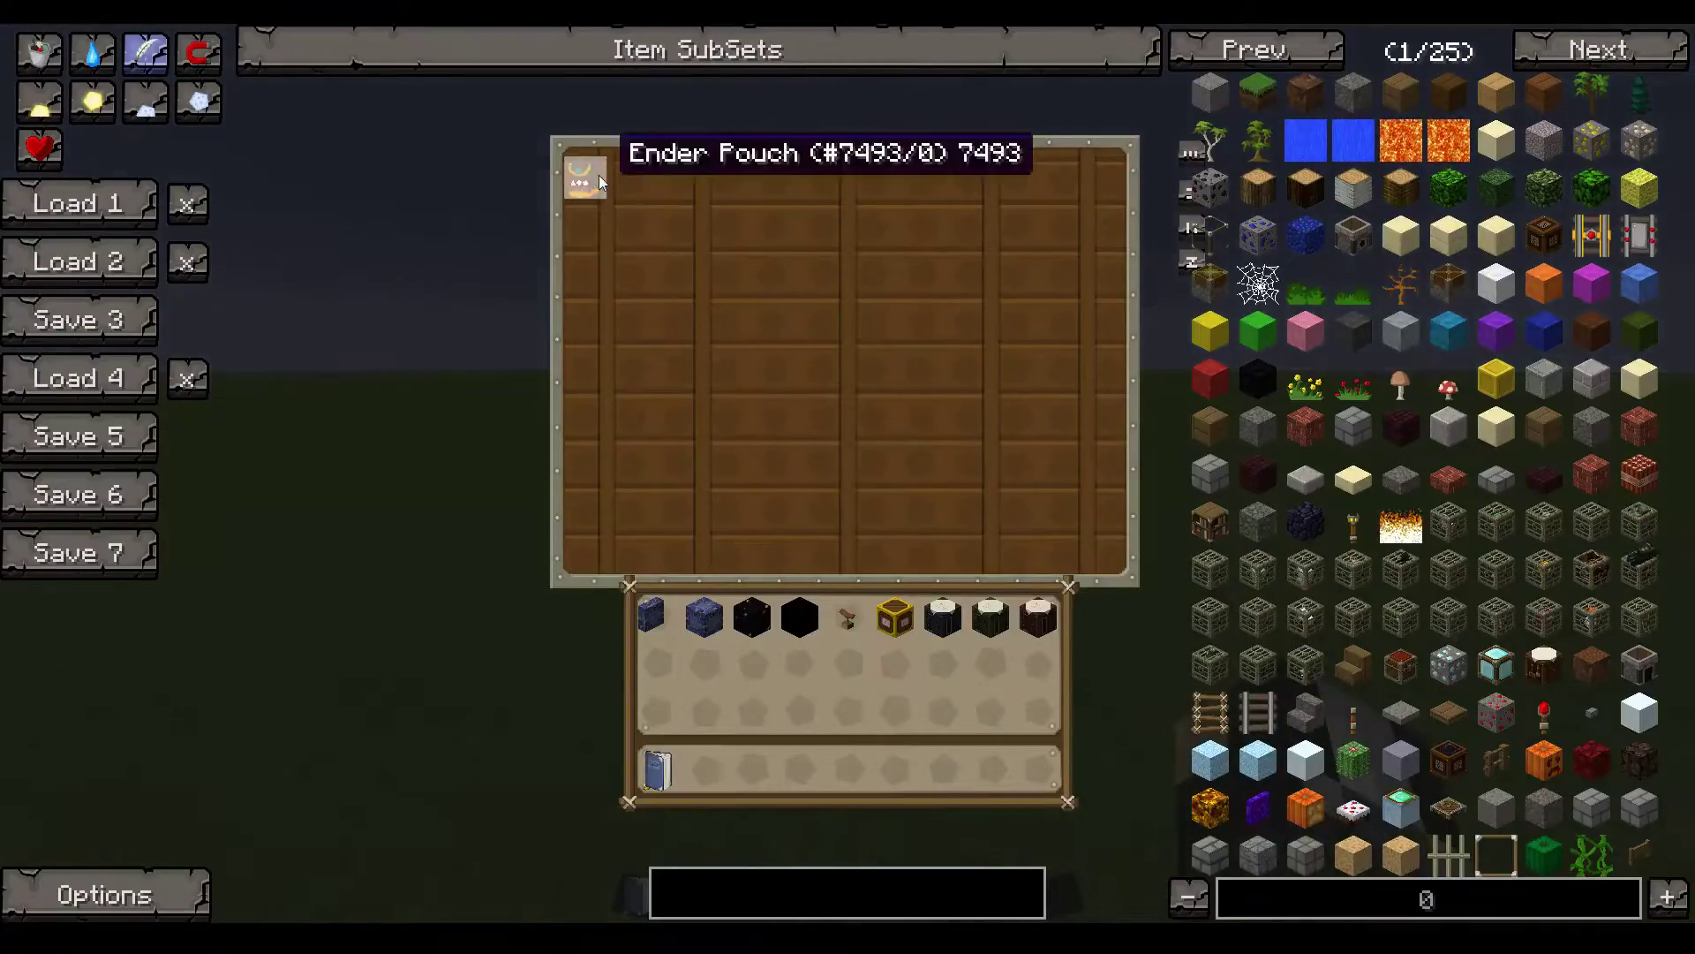
key(e)
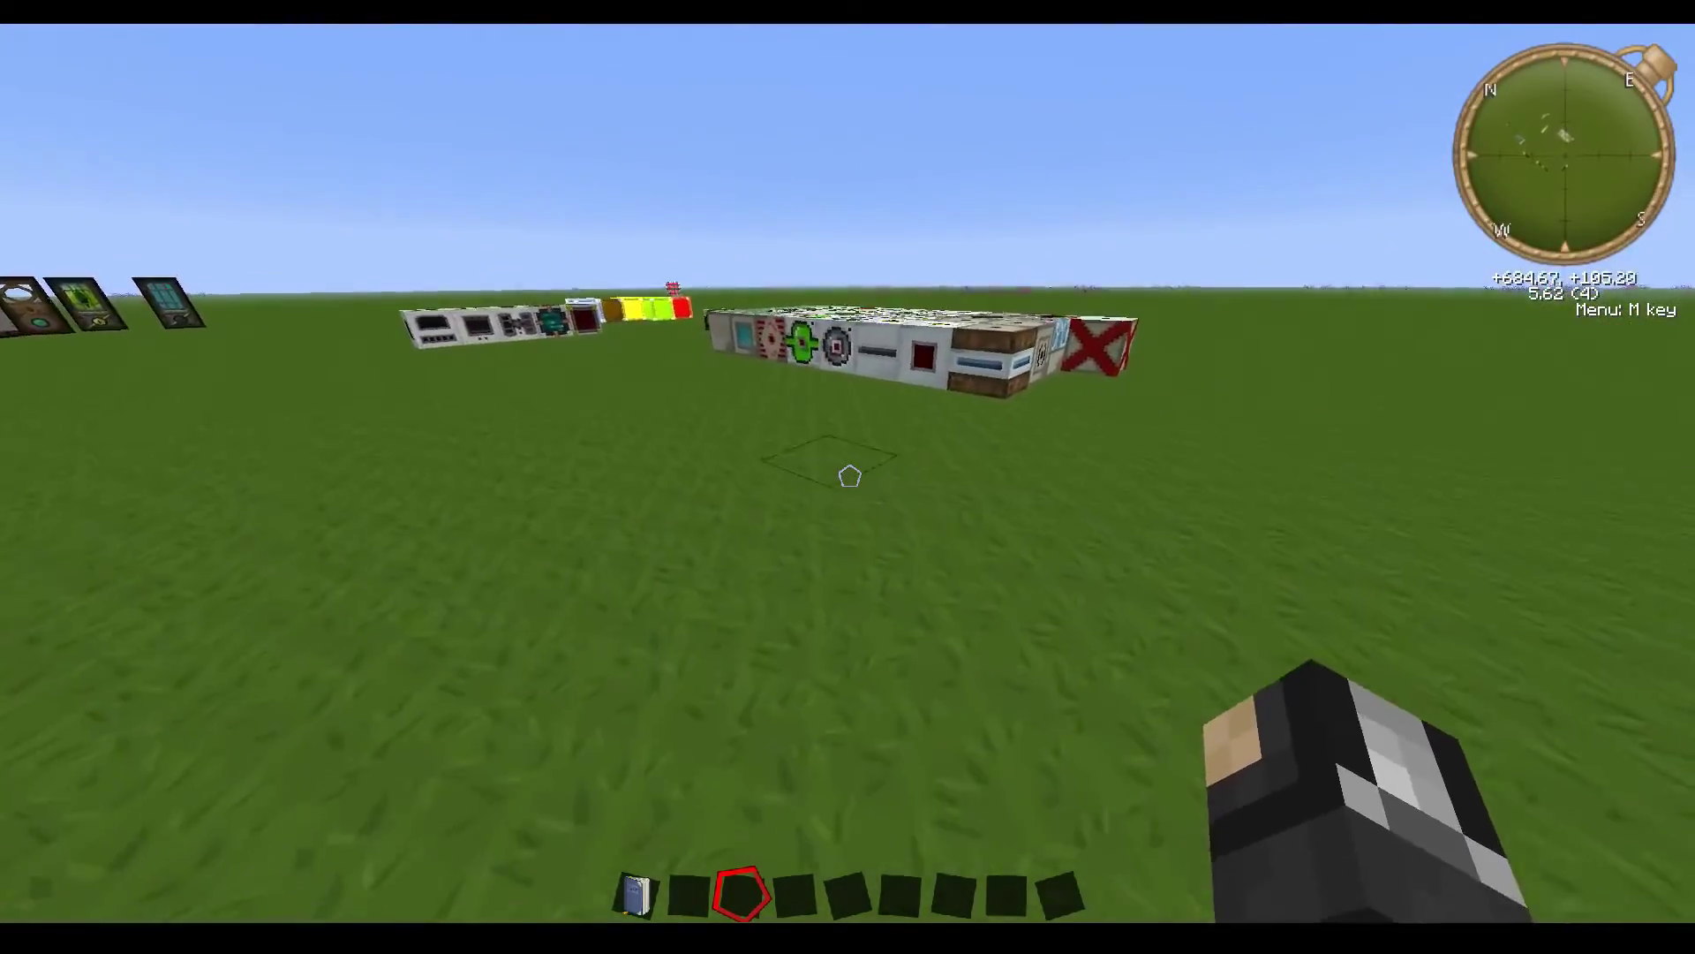
key(w)
key(a)
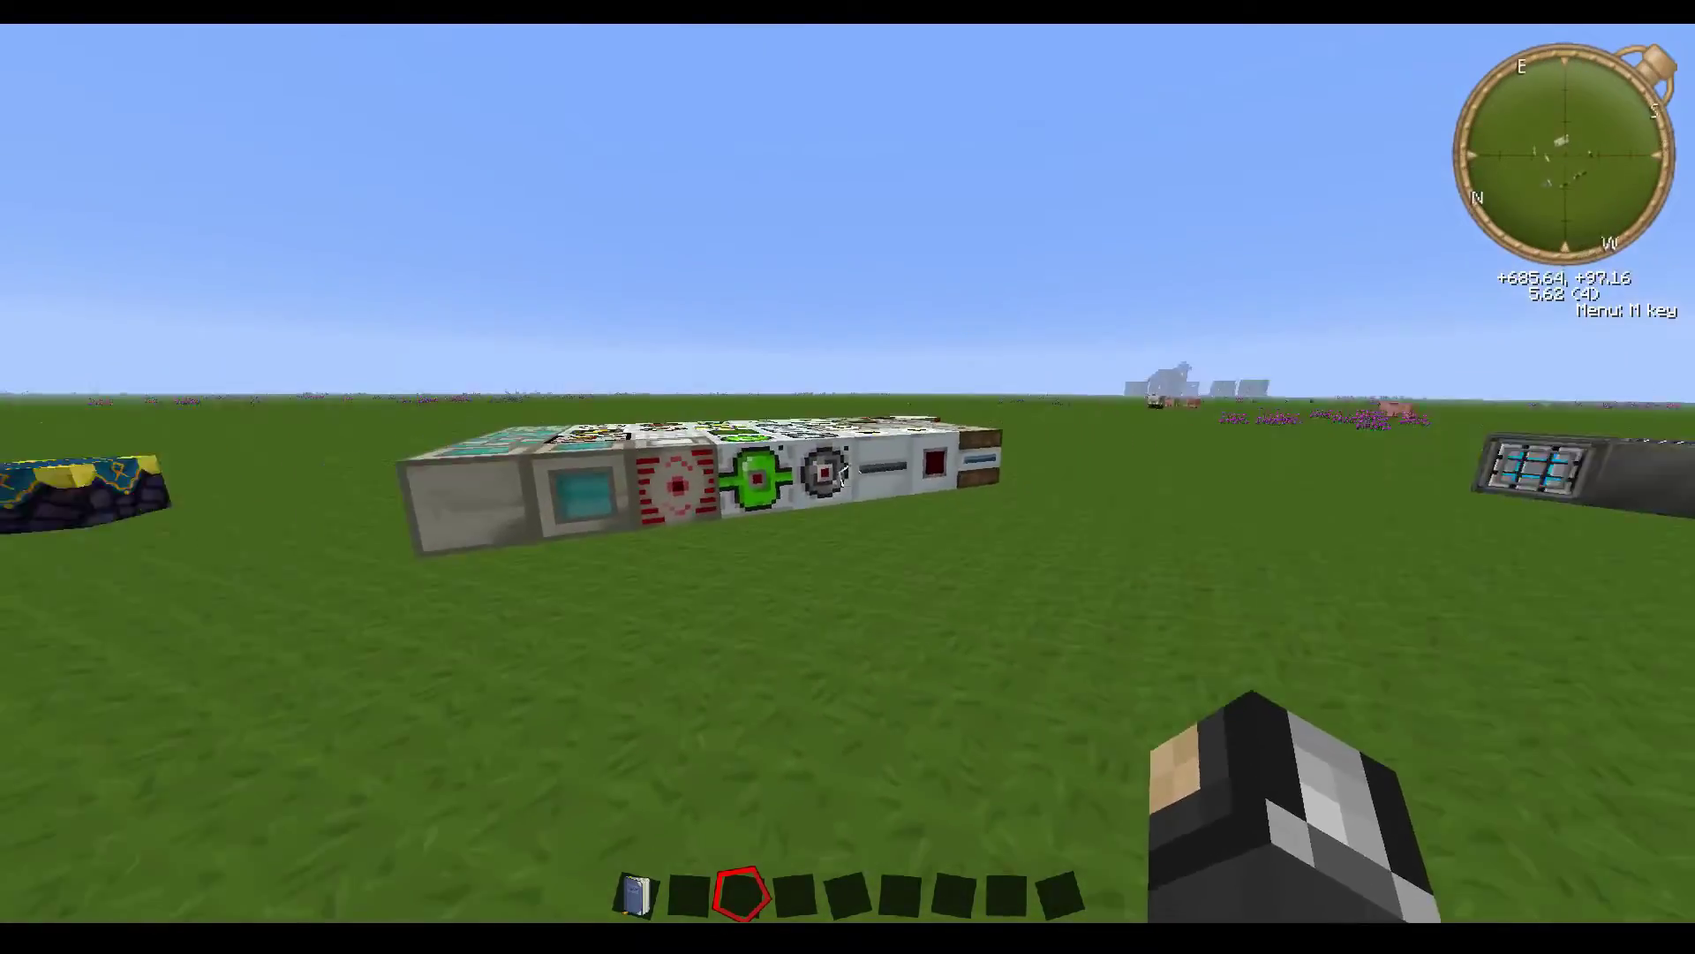
key(a)
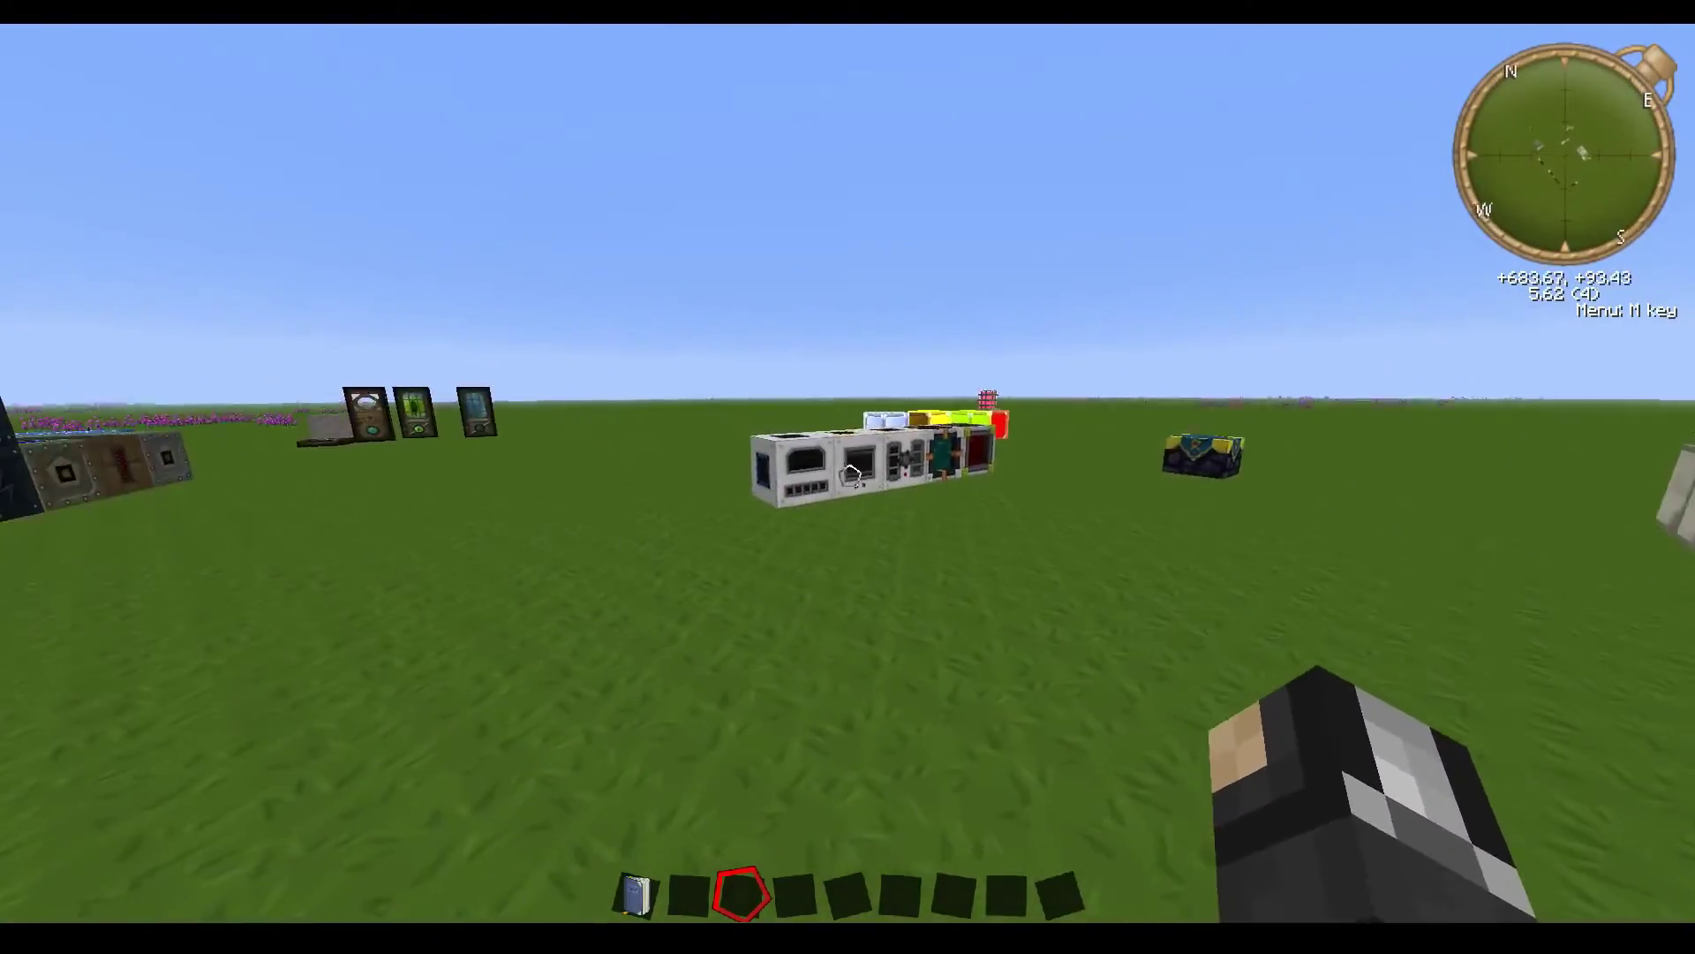
key(s)
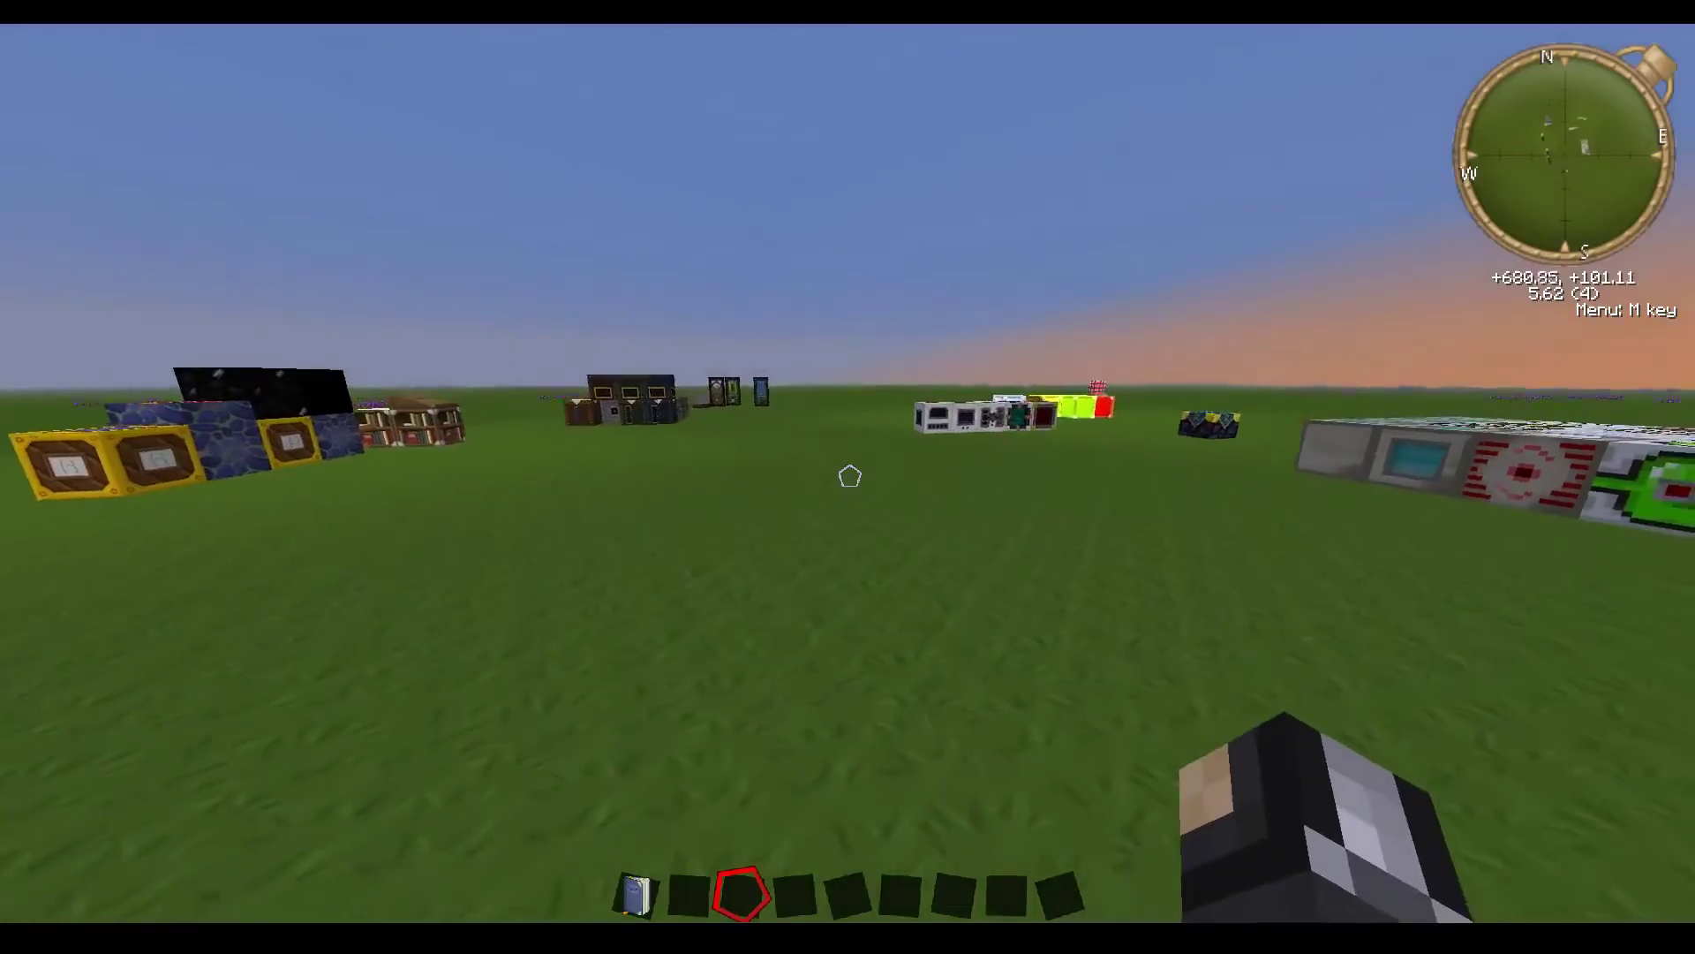
key(a)
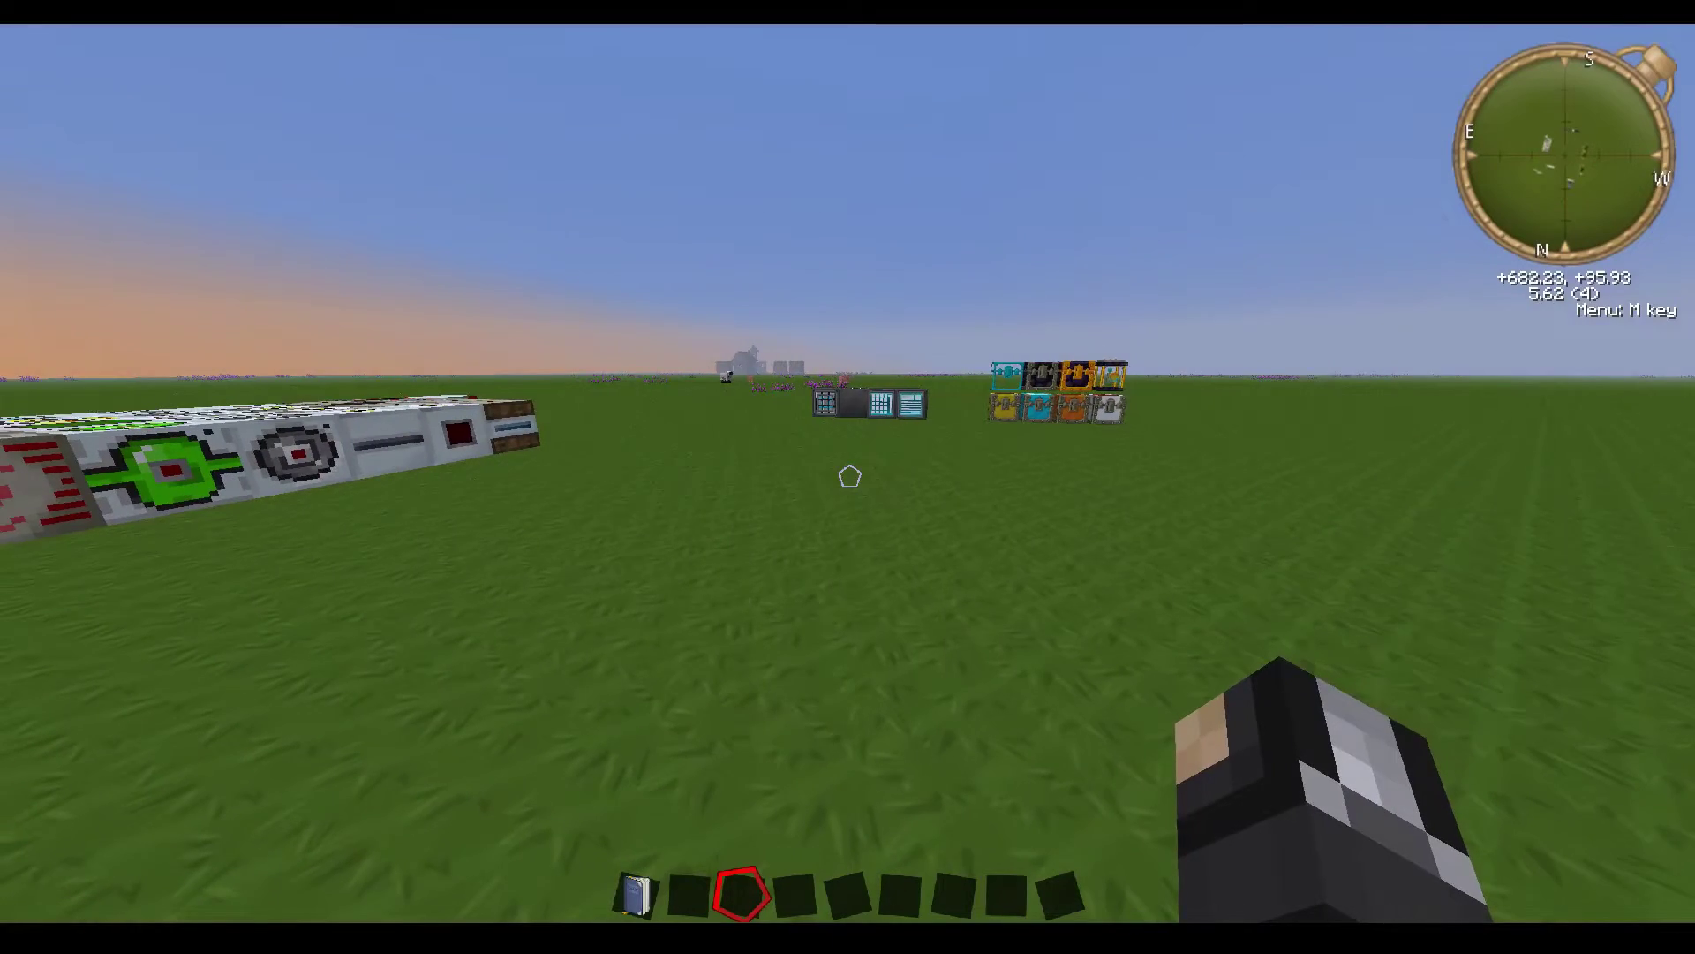
key(w)
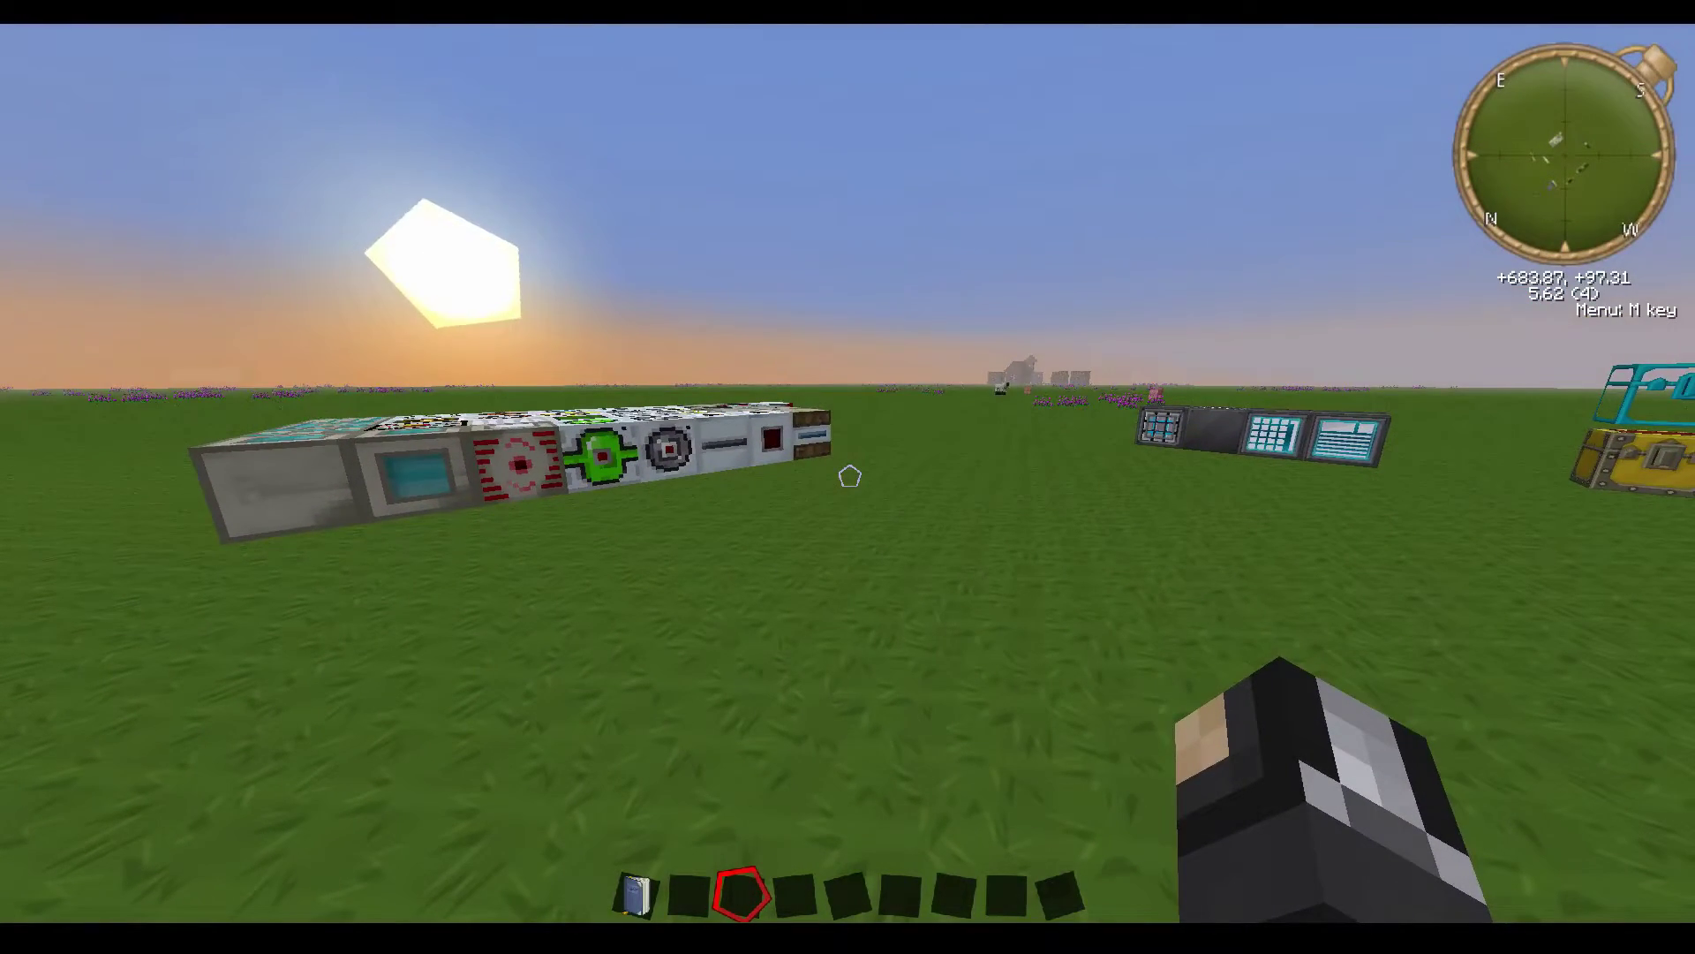
key(w)
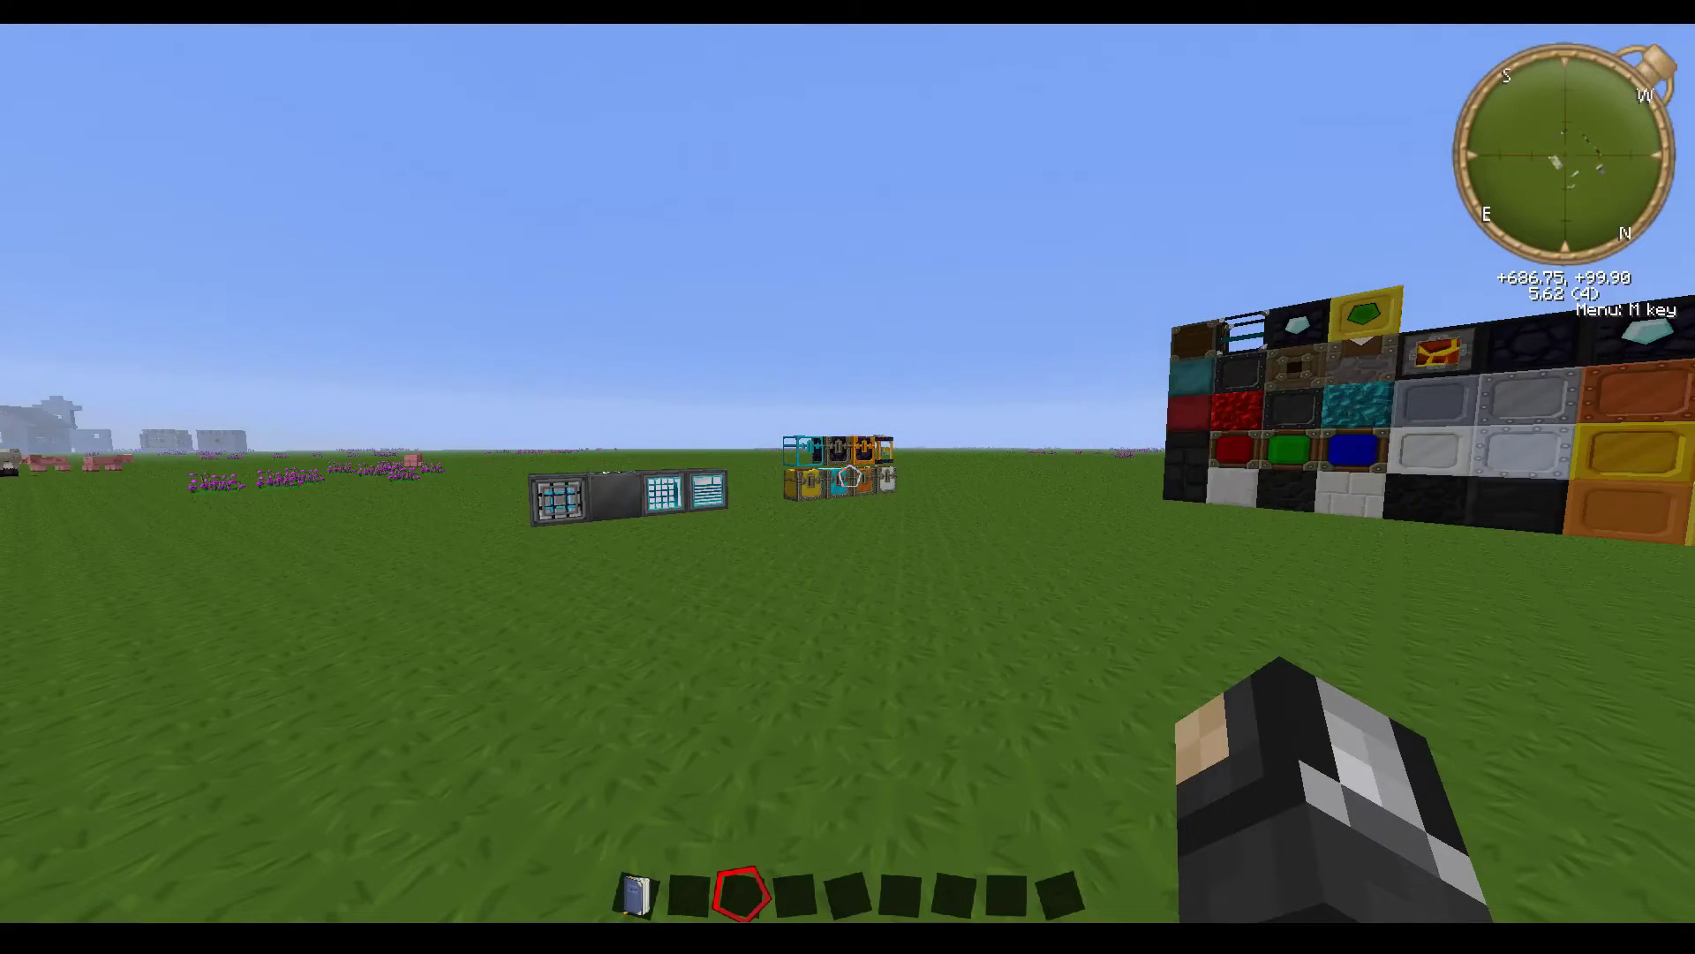
key(w)
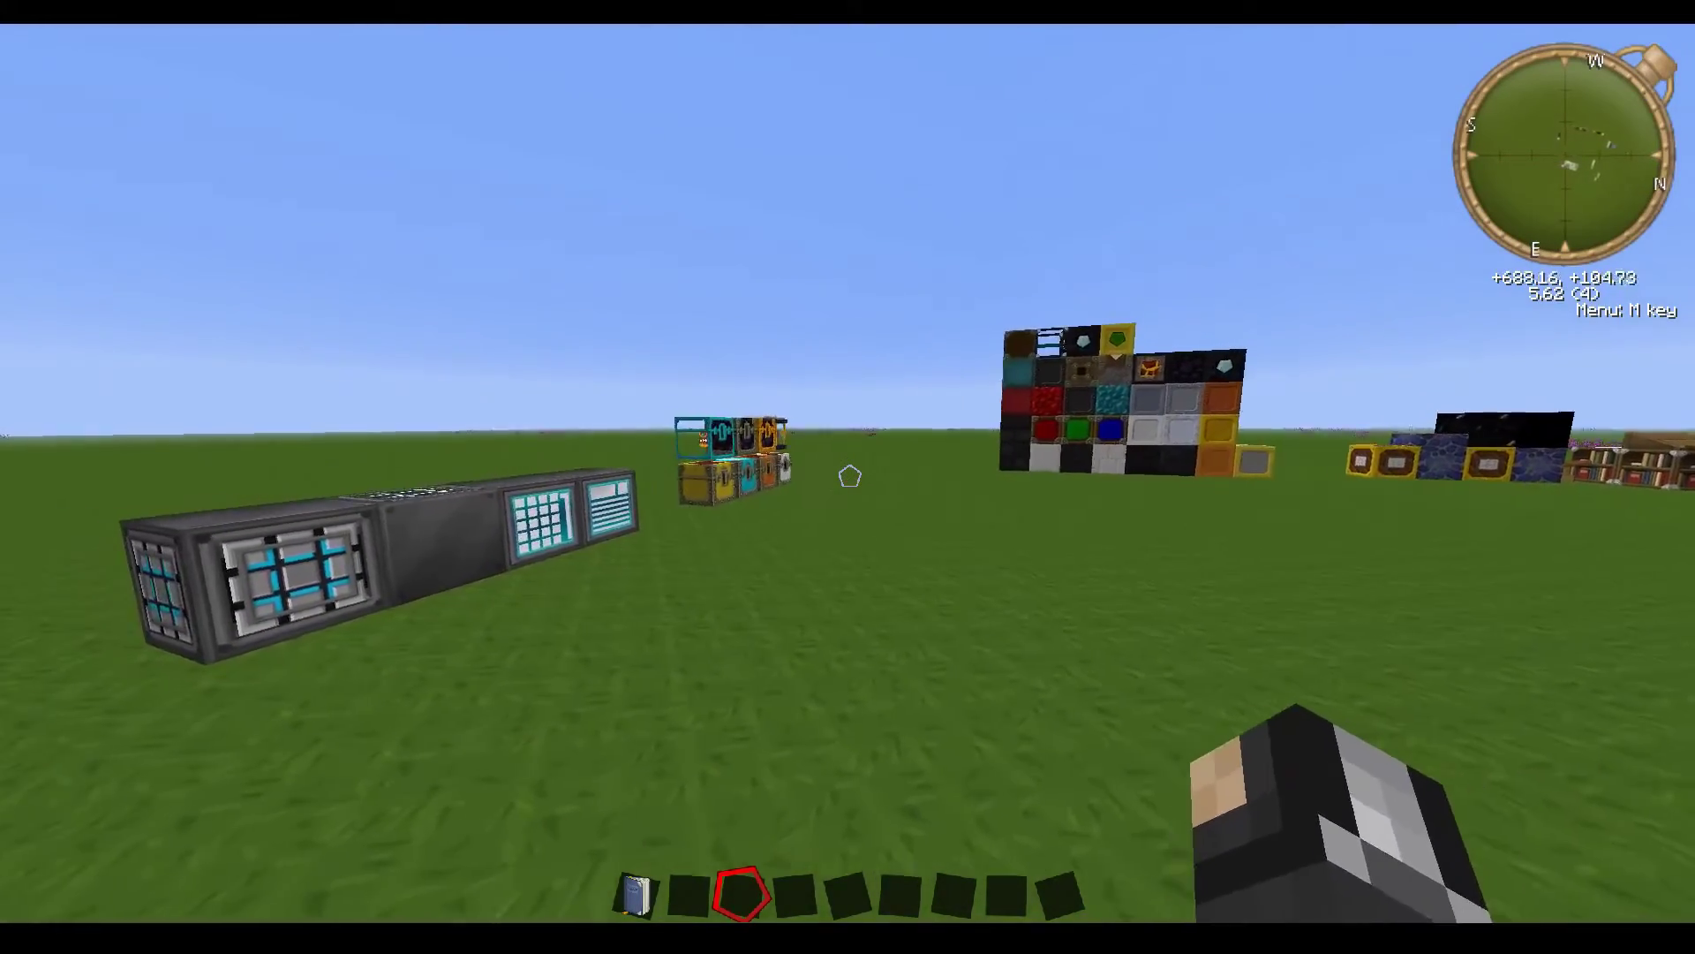
key(w)
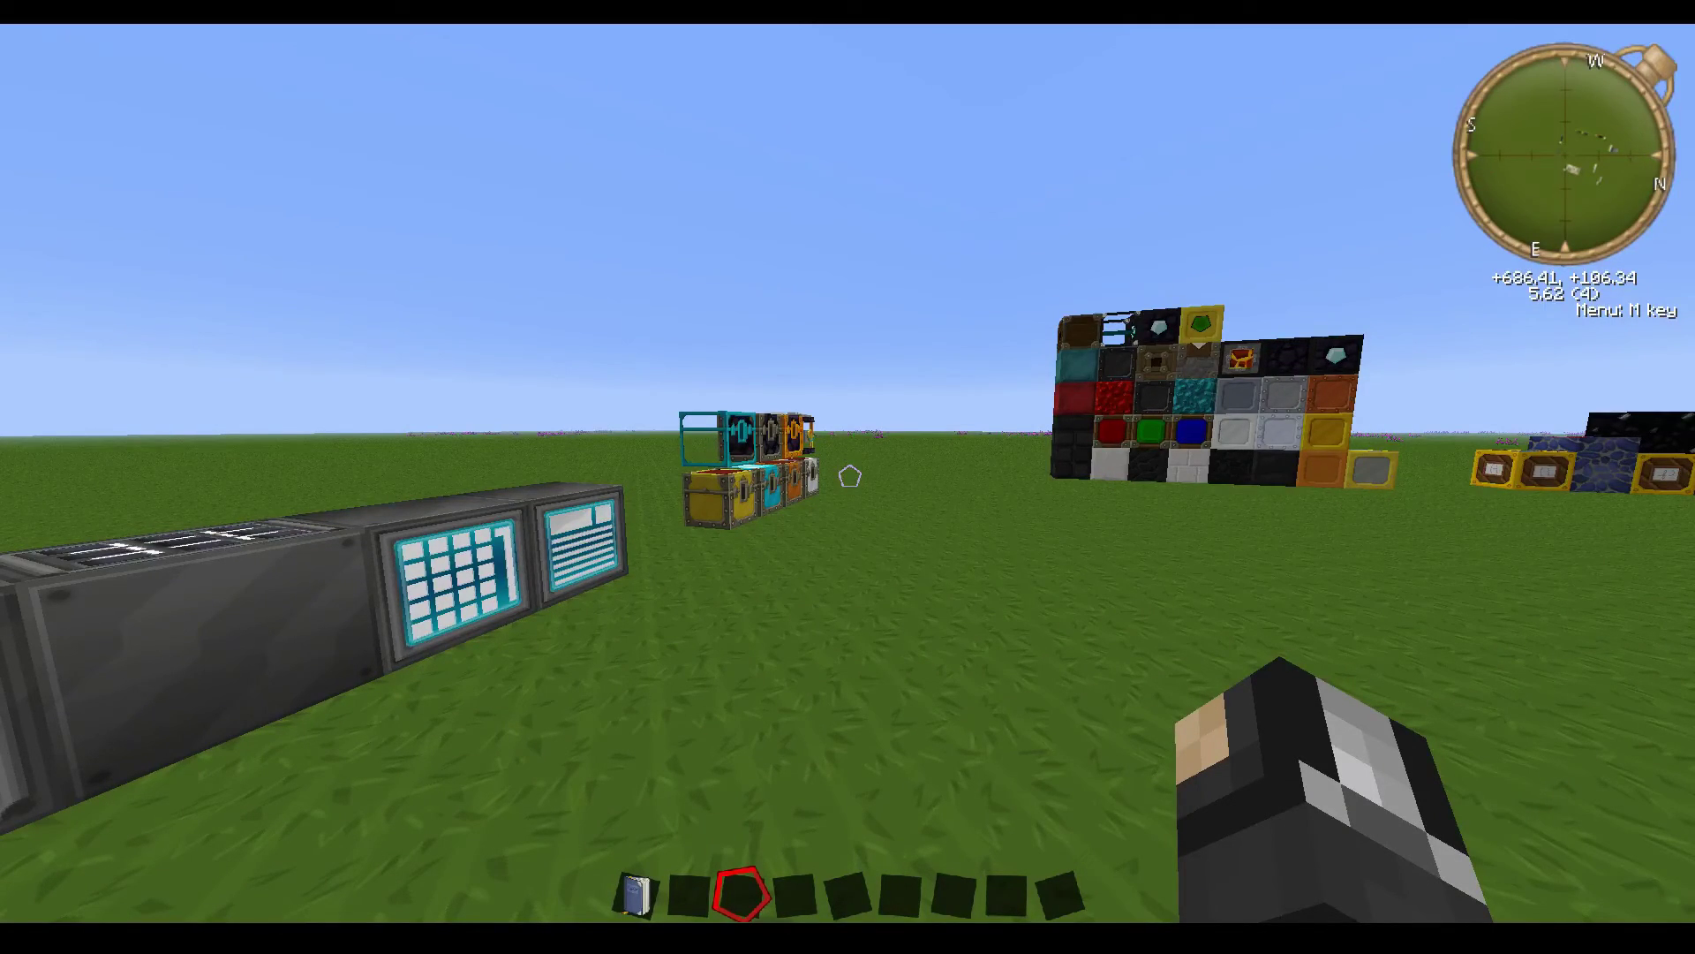
key(w)
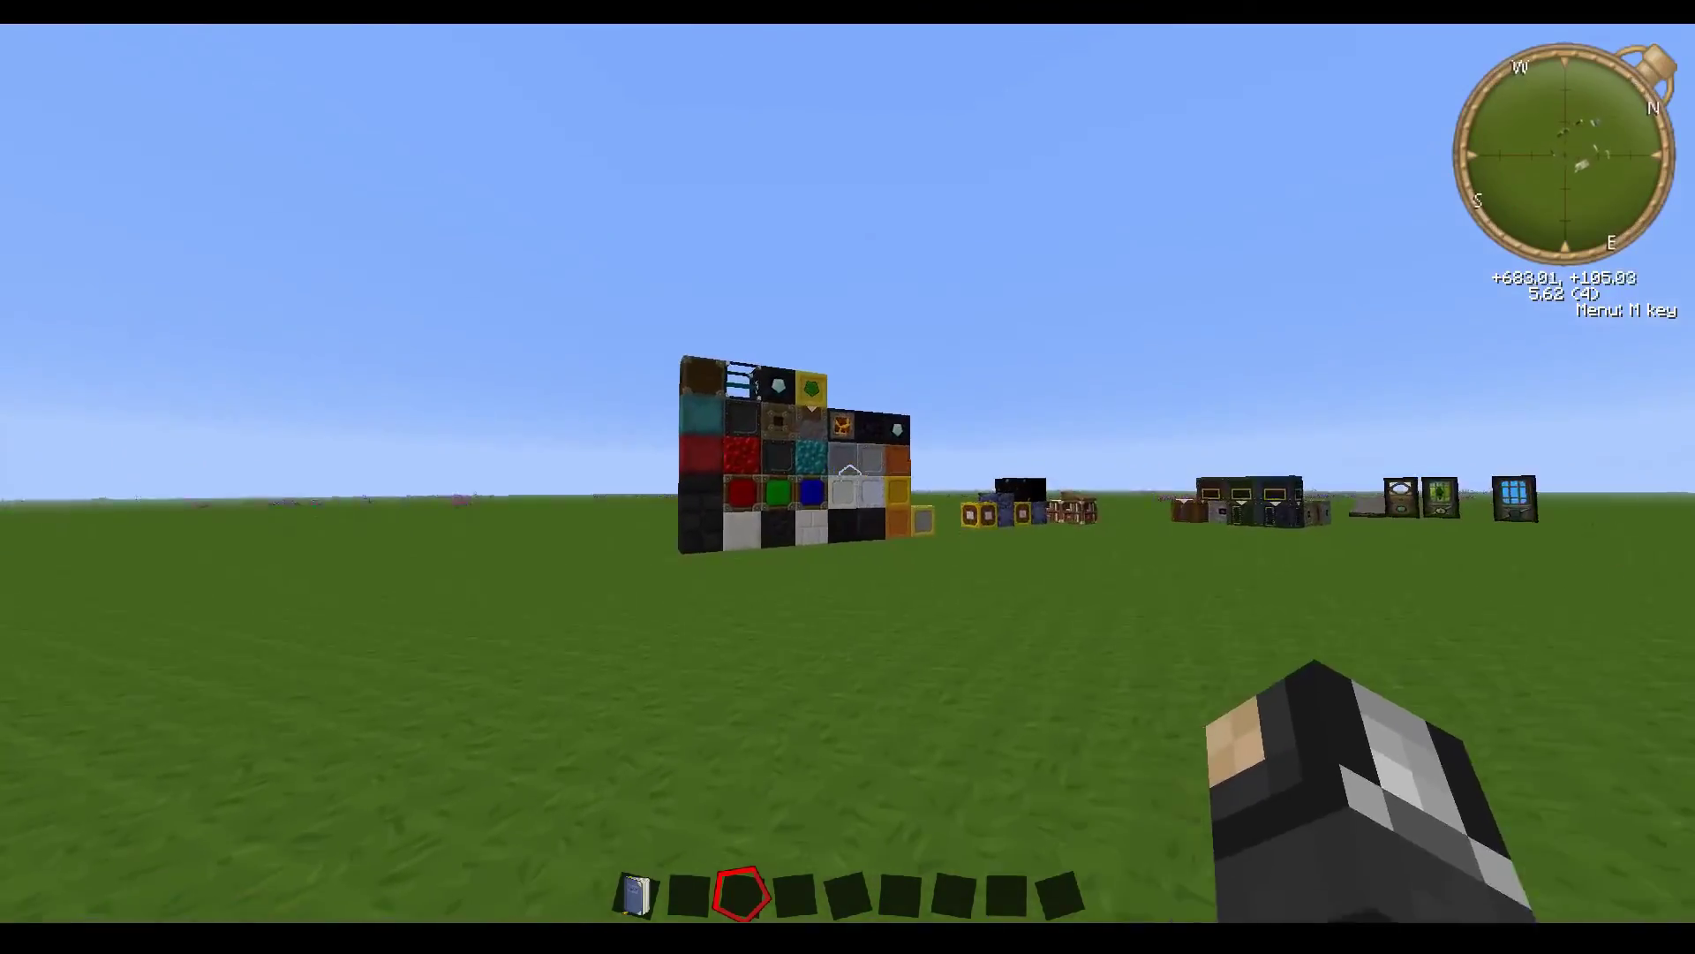